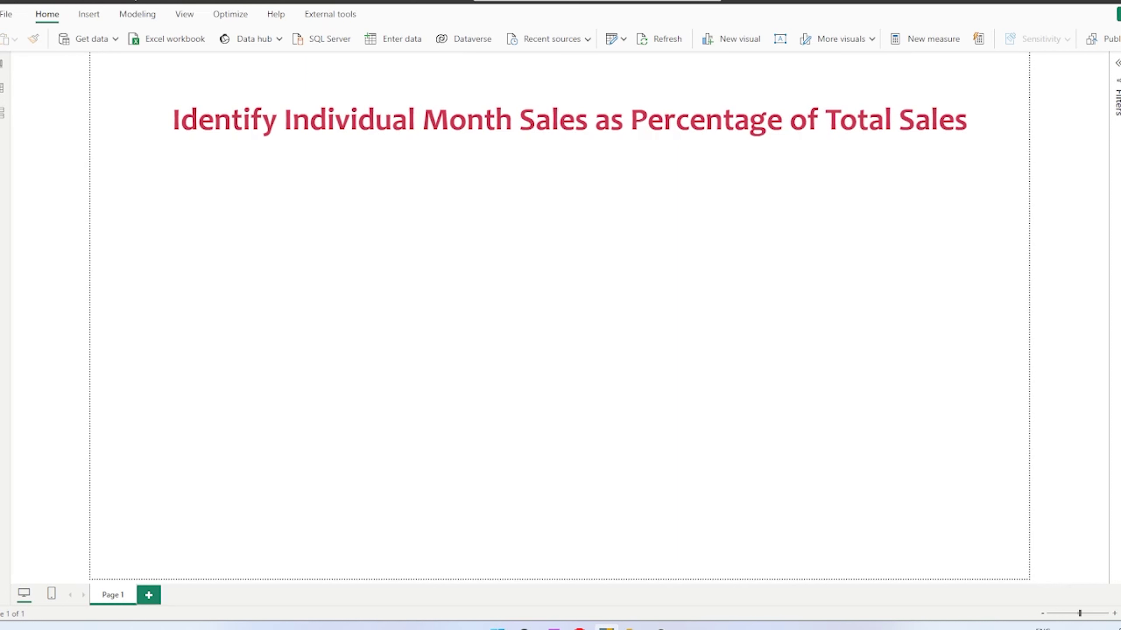
key("ctrl+d")
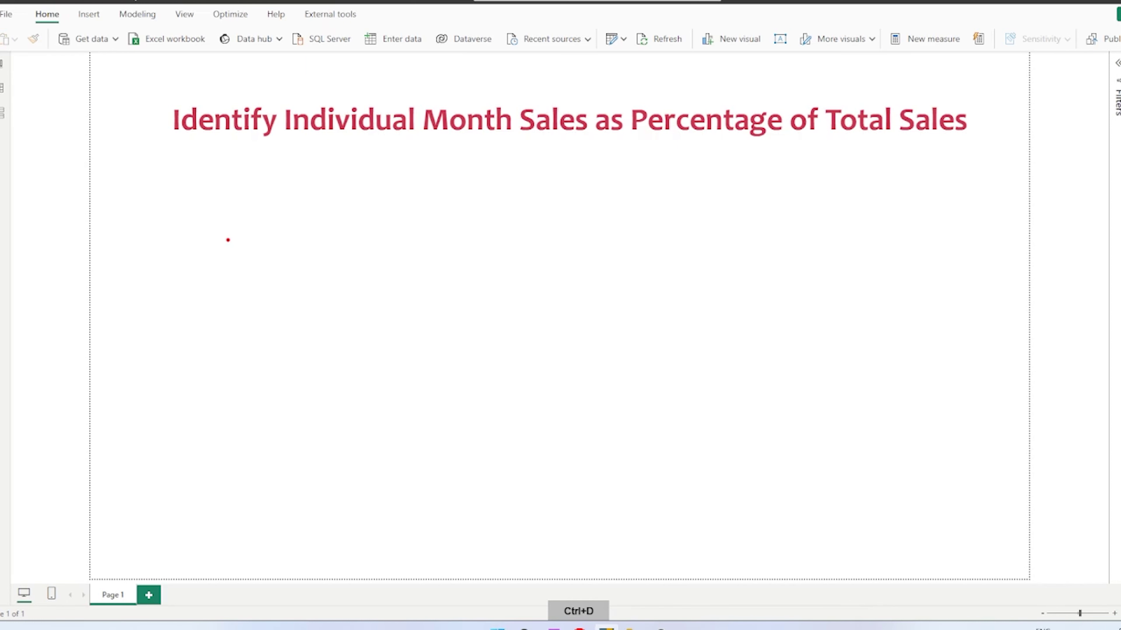
mouse_move(202, 234)
left_mouse_down()
mouse_move(218, 224)
mouse_move(208, 249)
mouse_move(255, 239)
left_mouse_up()
mouse_move(226, 282)
left_mouse_down()
mouse_move(224, 299)
mouse_move(231, 274)
left_mouse_up()
left_click_drag(227, 288, 265, 291)
left_click(258, 276)
mouse_move(237, 330)
left_mouse_down()
mouse_move(235, 340)
mouse_move(264, 338)
mouse_move(292, 314)
left_mouse_up()
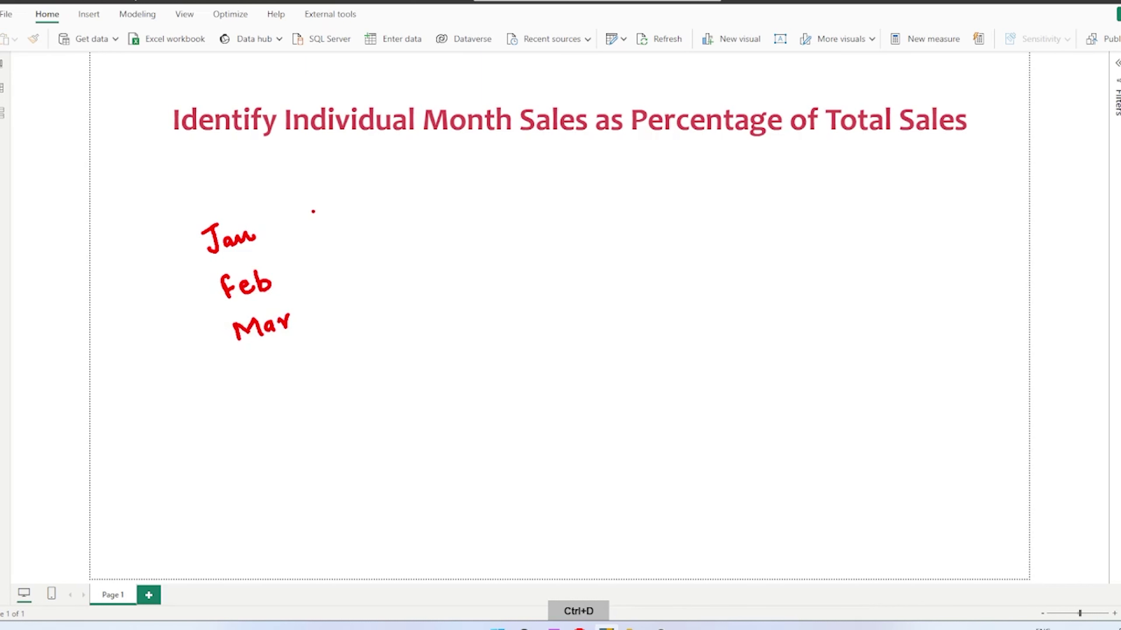
mouse_move(313, 211)
left_mouse_down()
mouse_move(314, 226)
mouse_move(347, 217)
left_mouse_up()
mouse_move(323, 259)
left_mouse_down()
mouse_move(341, 272)
mouse_move(358, 255)
left_mouse_up()
mouse_move(331, 296)
left_mouse_down()
mouse_move(336, 312)
mouse_move(374, 294)
left_mouse_up()
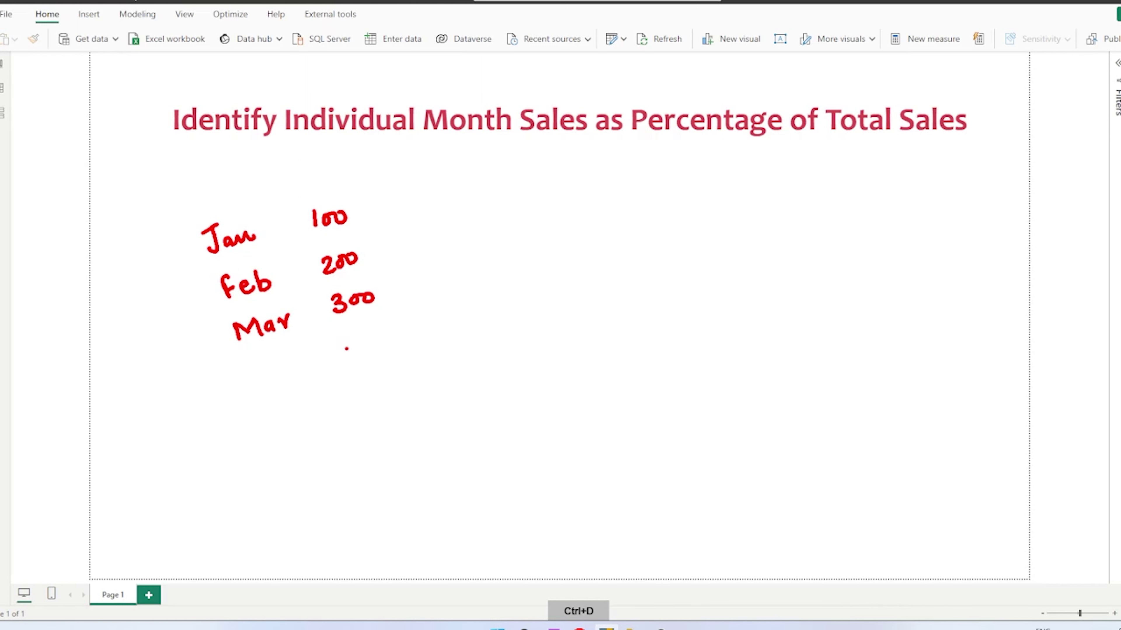
left_click_drag(337, 331, 387, 318)
mouse_move(348, 376)
left_mouse_down()
mouse_move(397, 362)
mouse_move(353, 359)
mouse_move(396, 347)
left_mouse_up()
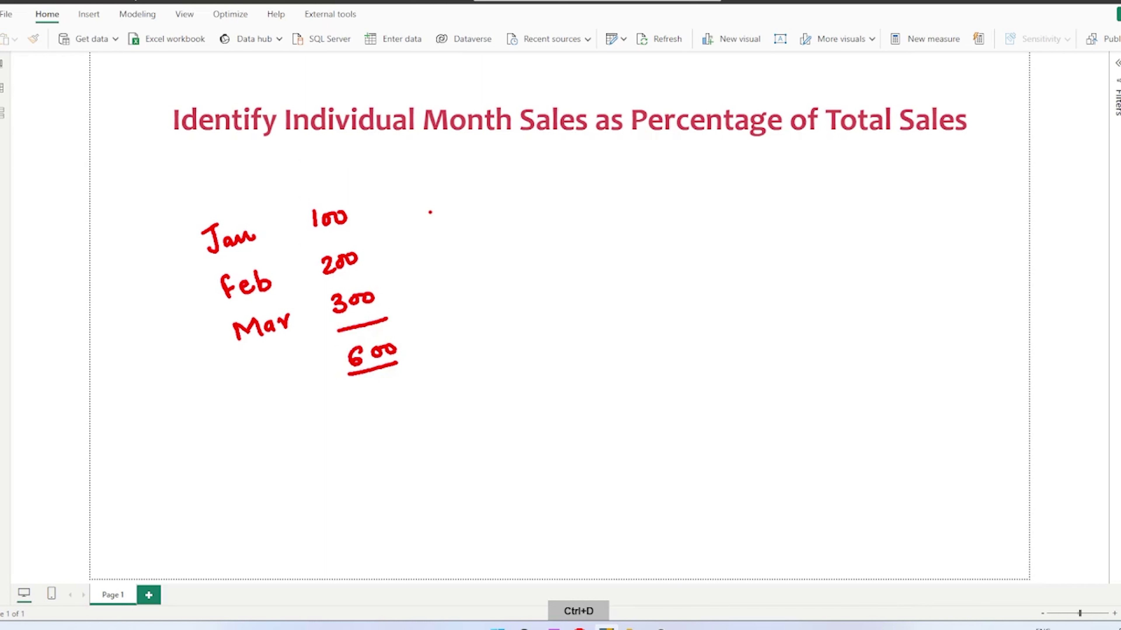
mouse_move(432, 189)
left_mouse_down()
mouse_move(435, 207)
mouse_move(460, 193)
mouse_move(471, 217)
left_mouse_up()
left_click_drag(493, 186, 489, 200)
left_click_drag(501, 195, 507, 194)
left_click_drag(518, 191, 519, 192)
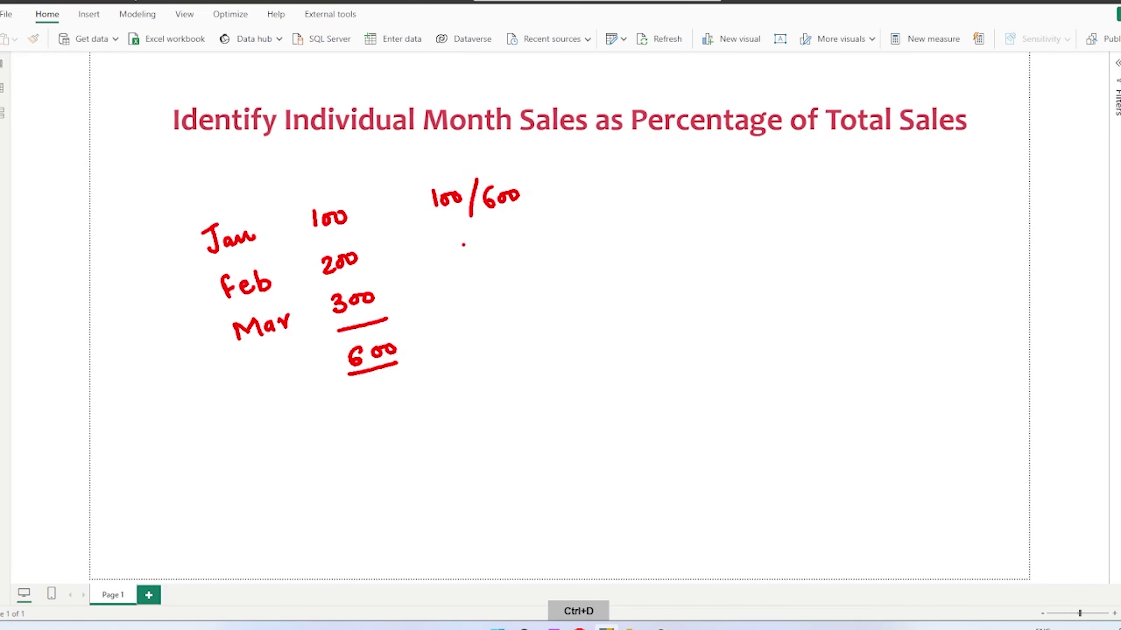
left_click_drag(463, 245, 473, 259)
left_click_drag(477, 254, 495, 247)
mouse_move(504, 228)
left_mouse_down()
mouse_move(498, 264)
mouse_move(533, 240)
left_mouse_up()
left_click_drag(535, 242, 546, 239)
left_click_drag(473, 287, 478, 303)
left_click_drag(496, 291, 513, 292)
mouse_move(531, 271)
left_mouse_down()
mouse_move(519, 310)
mouse_move(574, 278)
left_mouse_up()
mouse_move(559, 173)
left_mouse_down()
mouse_move(617, 281)
mouse_move(605, 270)
left_mouse_up()
left_click_drag(636, 195, 638, 193)
mouse_move(653, 185)
left_mouse_down()
mouse_move(640, 228)
mouse_move(660, 217)
left_mouse_up()
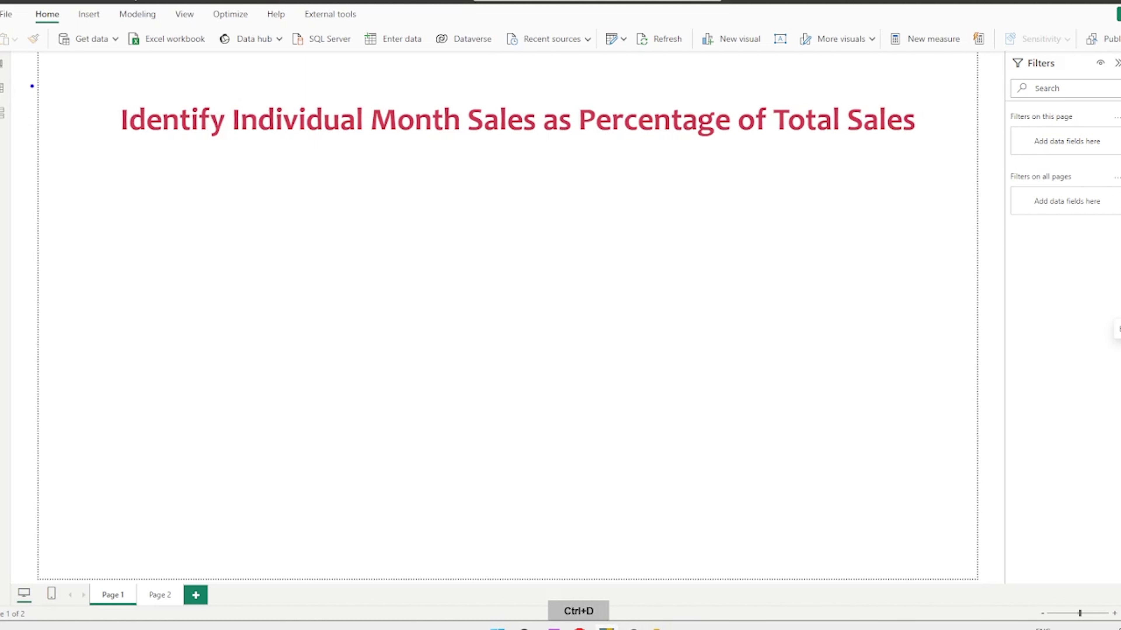
key("Escape")
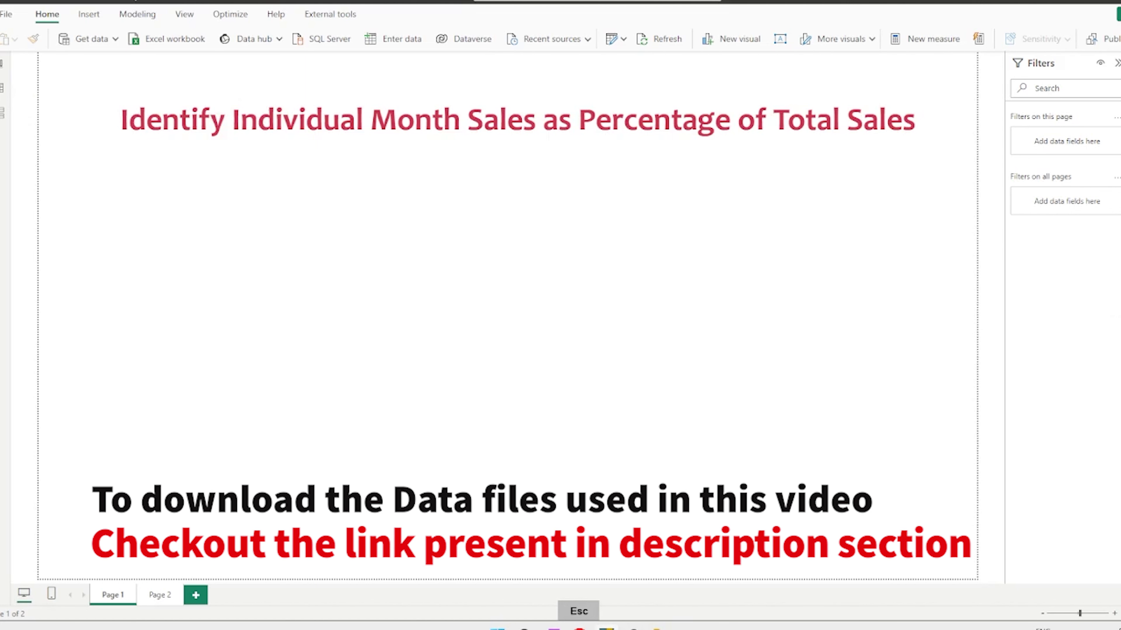
left_click(114, 39)
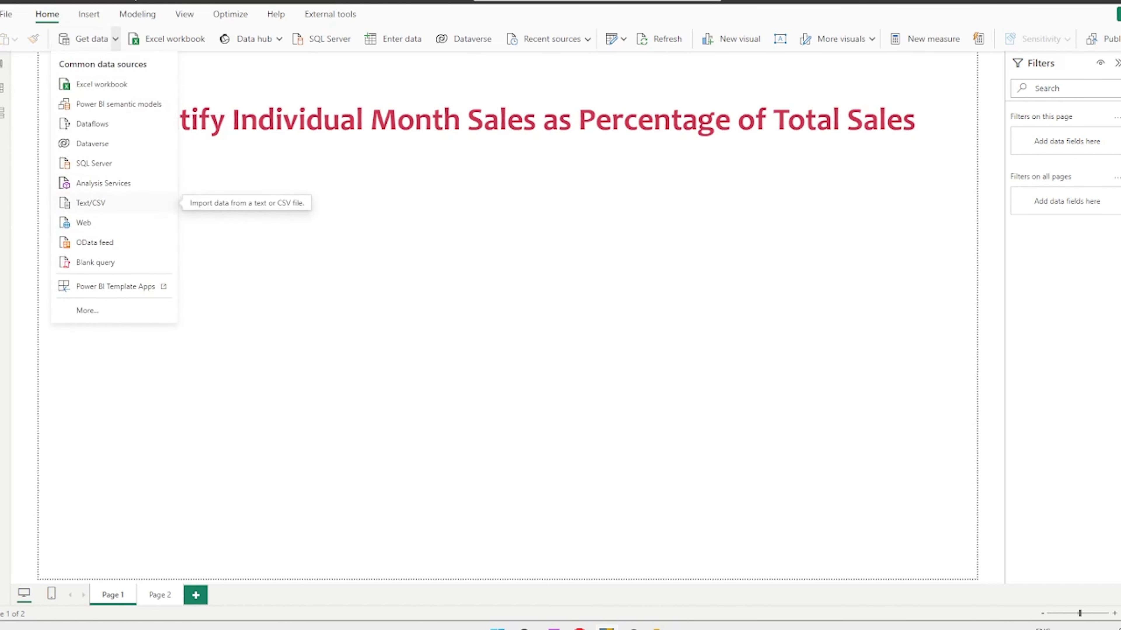
left_click(91, 202)
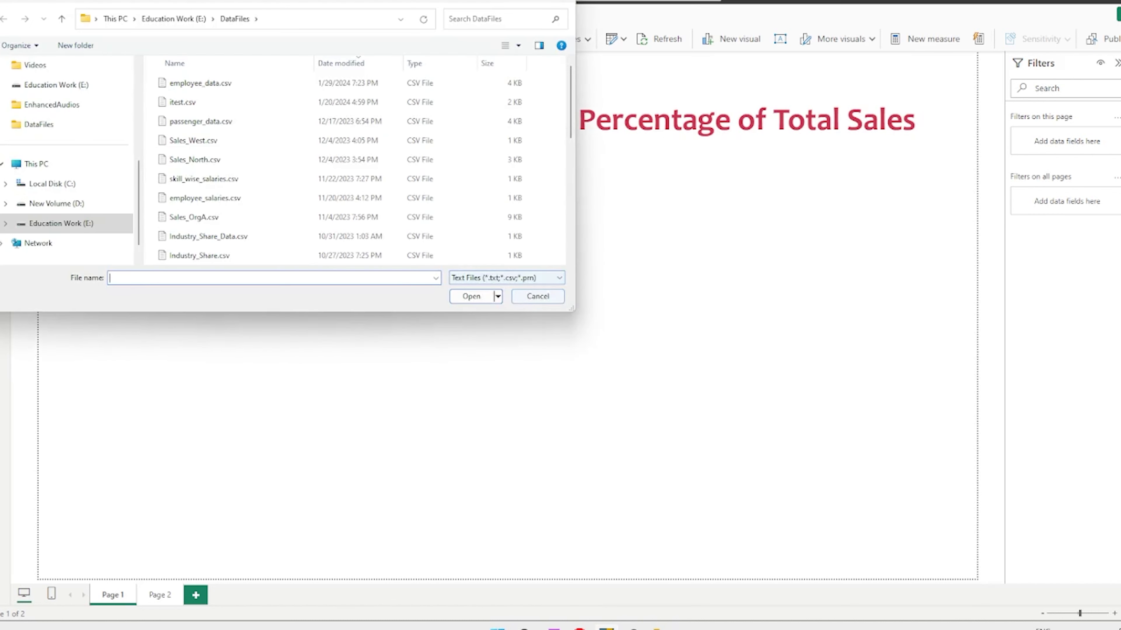
left_click(538, 297)
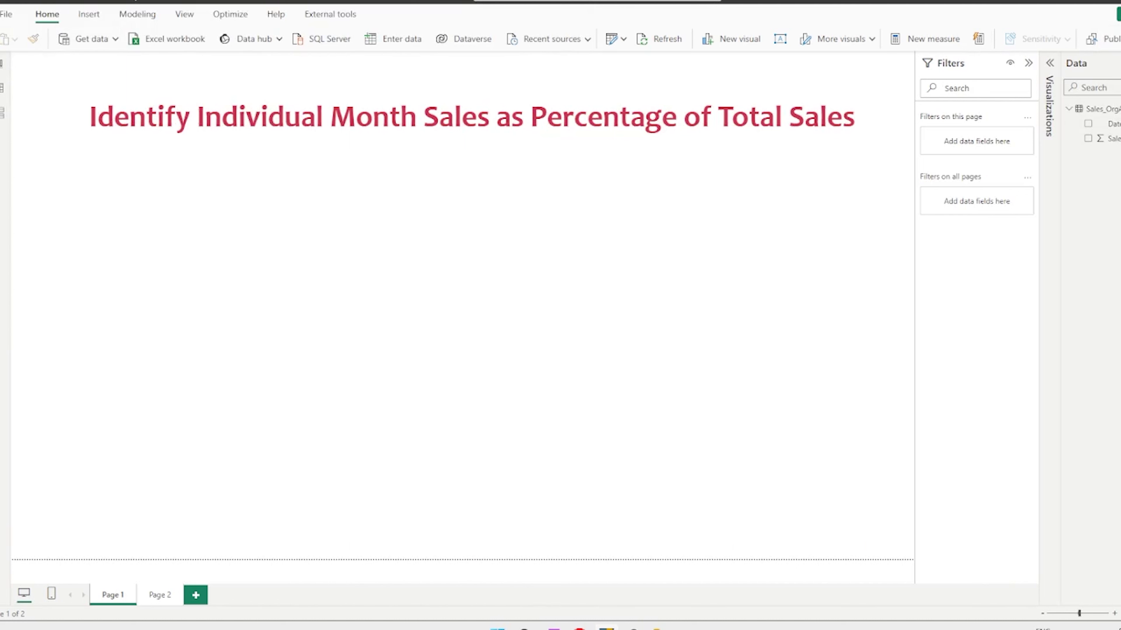
key("ctrl+d")
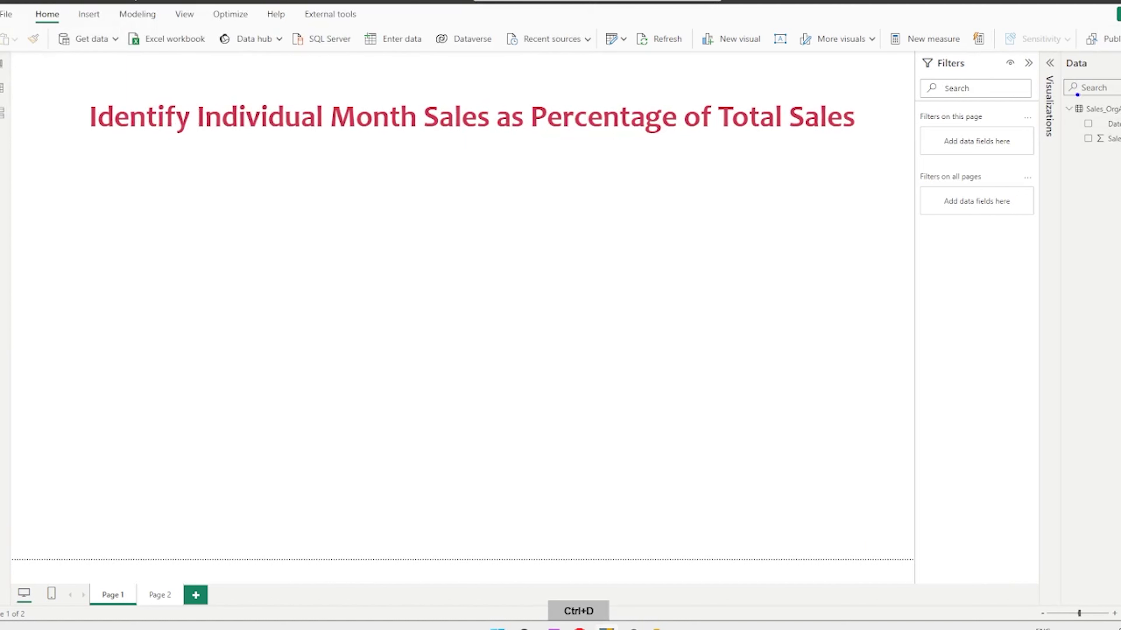
mouse_move(1101, 94)
left_mouse_down()
mouse_move(1083, 84)
mouse_move(1050, 142)
mouse_move(1120, 174)
left_mouse_up()
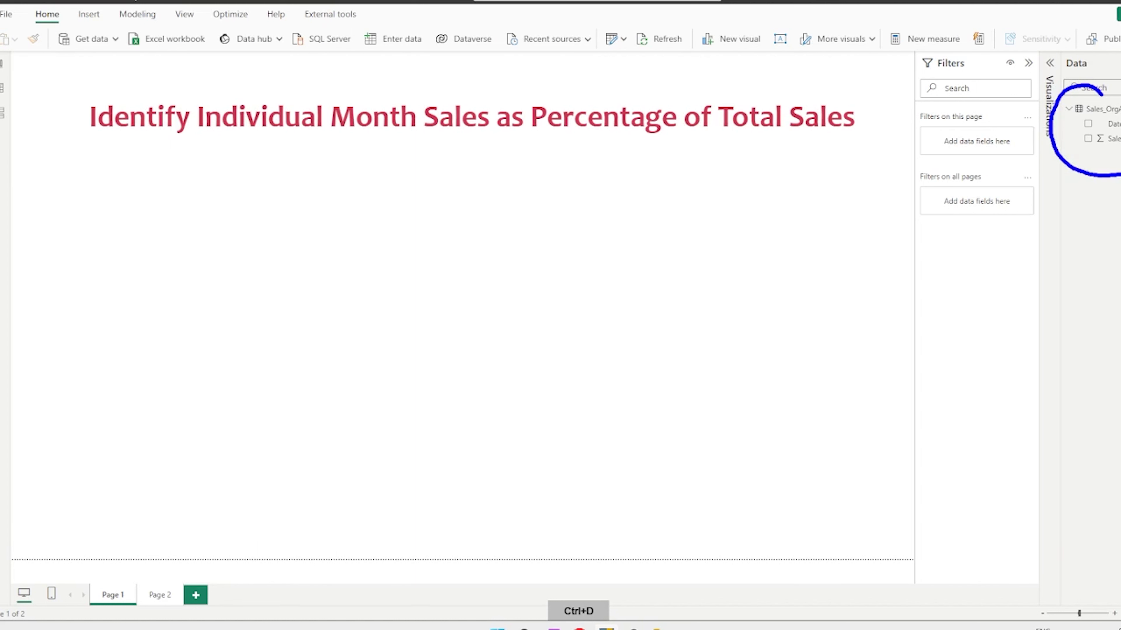
left_click_drag(1094, 88, 1118, 80)
key("Escape")
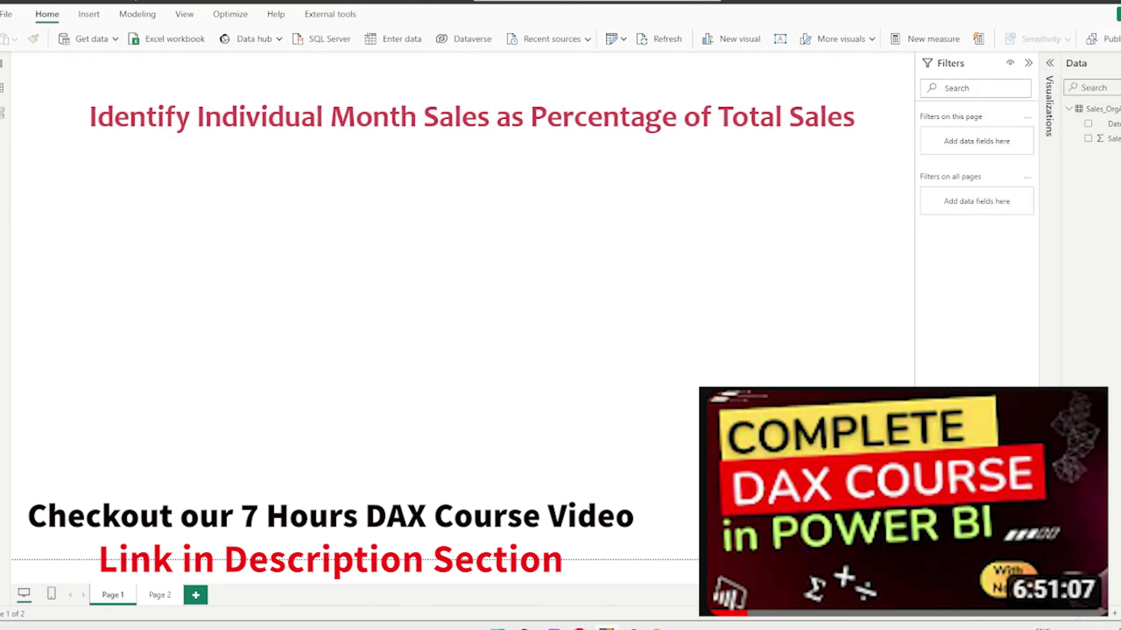
Display the rows of the Sales_OrgA table in the data table view
left_click(2, 88)
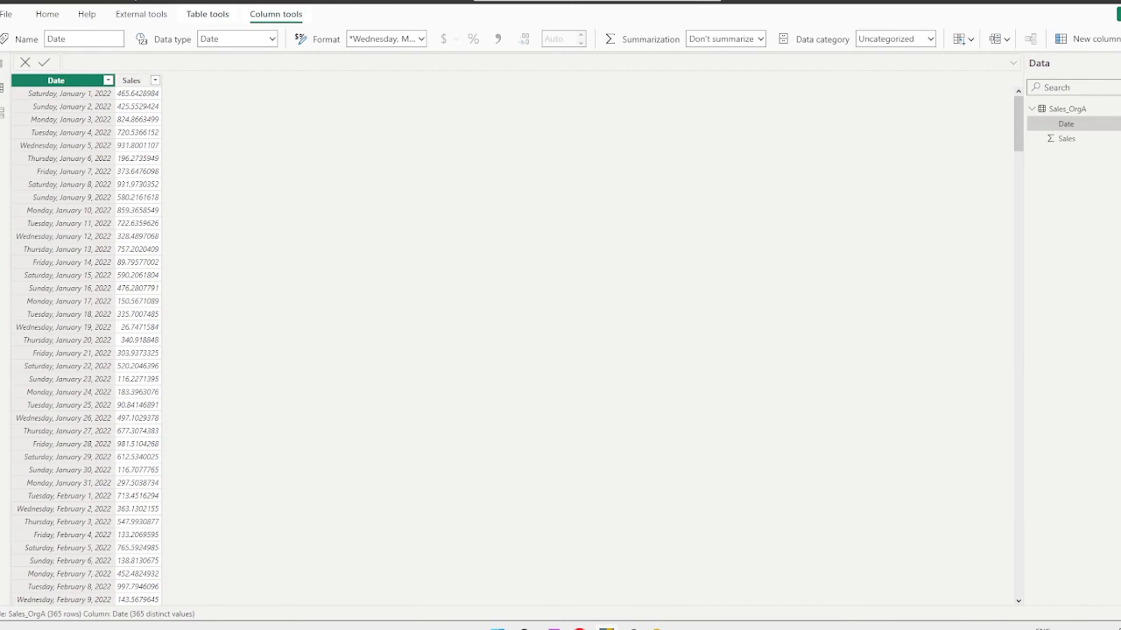
key("ctrl+d")
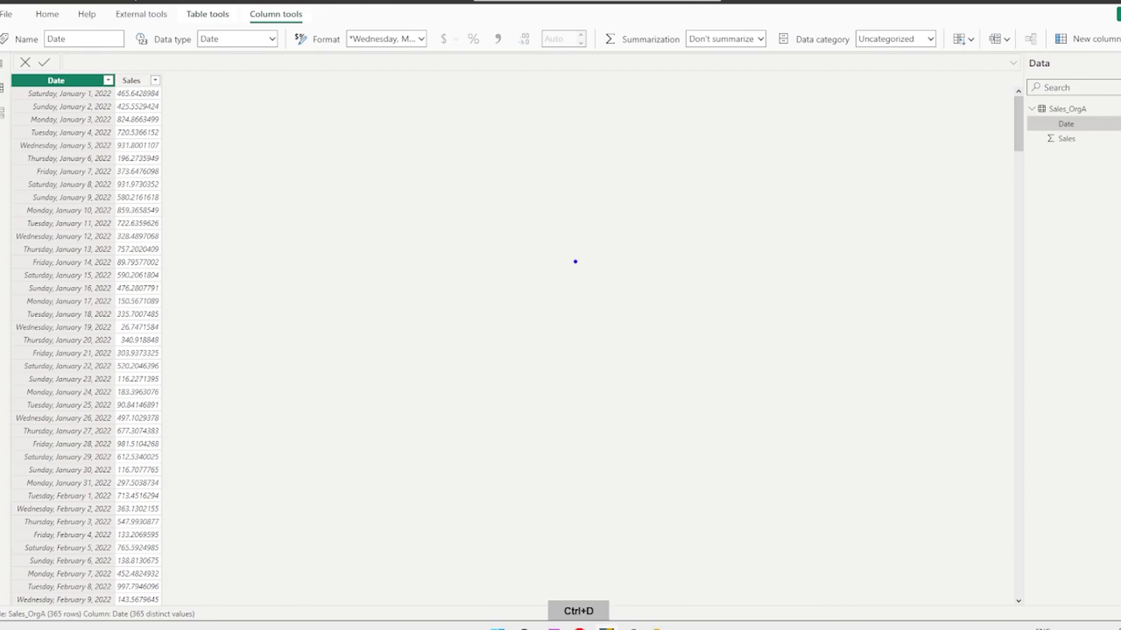
left_click_drag(81, 49, 79, 66)
left_click_drag(193, 91, 171, 90)
mouse_move(182, 81)
left_mouse_down()
mouse_move(170, 90)
mouse_move(188, 103)
left_mouse_up()
mouse_move(266, 148)
left_mouse_down()
mouse_move(244, 164)
mouse_move(269, 189)
left_mouse_up()
mouse_move(277, 168)
left_mouse_down()
mouse_move(306, 164)
mouse_move(326, 198)
left_mouse_up()
left_click_drag(366, 142, 350, 168)
left_click_drag(366, 157, 382, 164)
mouse_move(394, 150)
left_mouse_down()
mouse_move(396, 160)
mouse_move(400, 145)
left_mouse_up()
left_click_drag(403, 152, 413, 159)
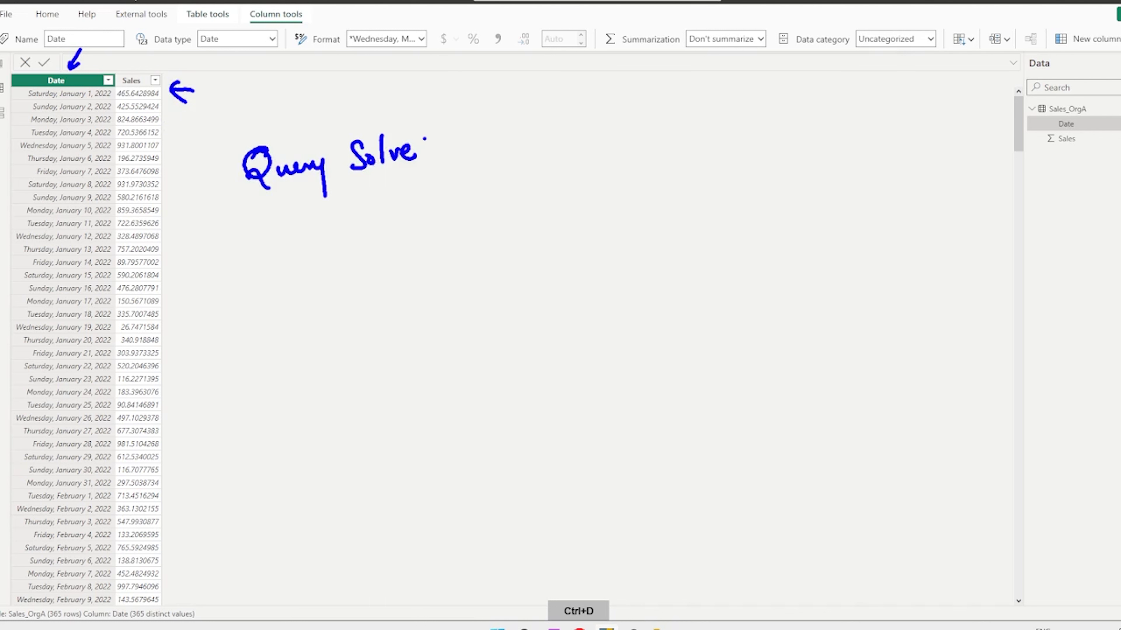
key("Escape")
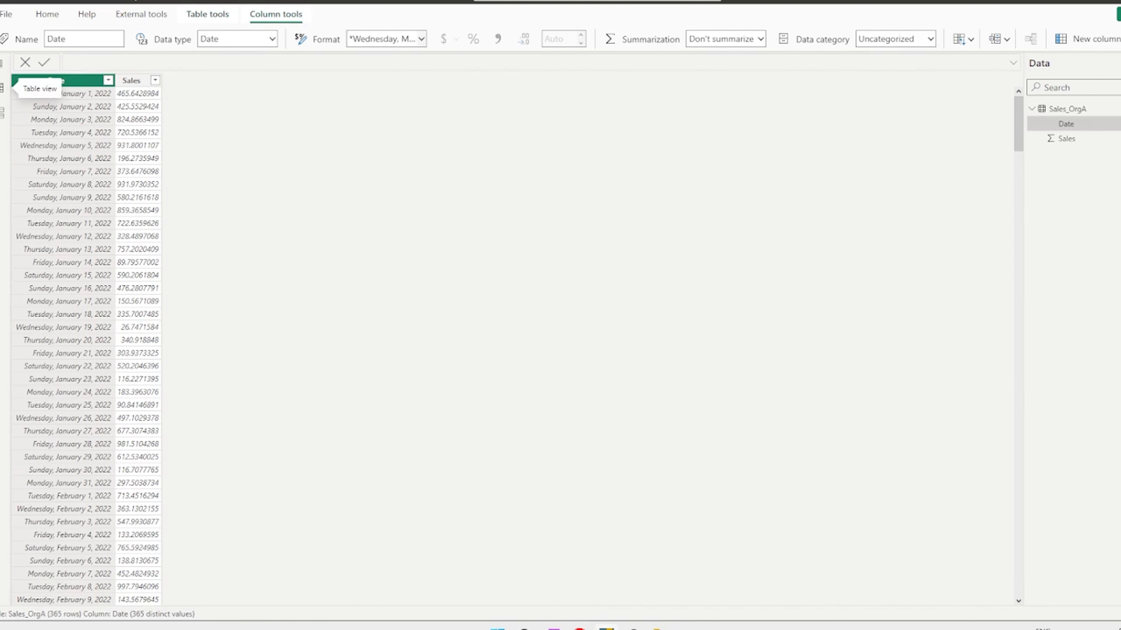
Set the display format of the Sales_OrgA table's Date column to 03/14/2001 (mm/dd/yyyy)
left_click(422, 38)
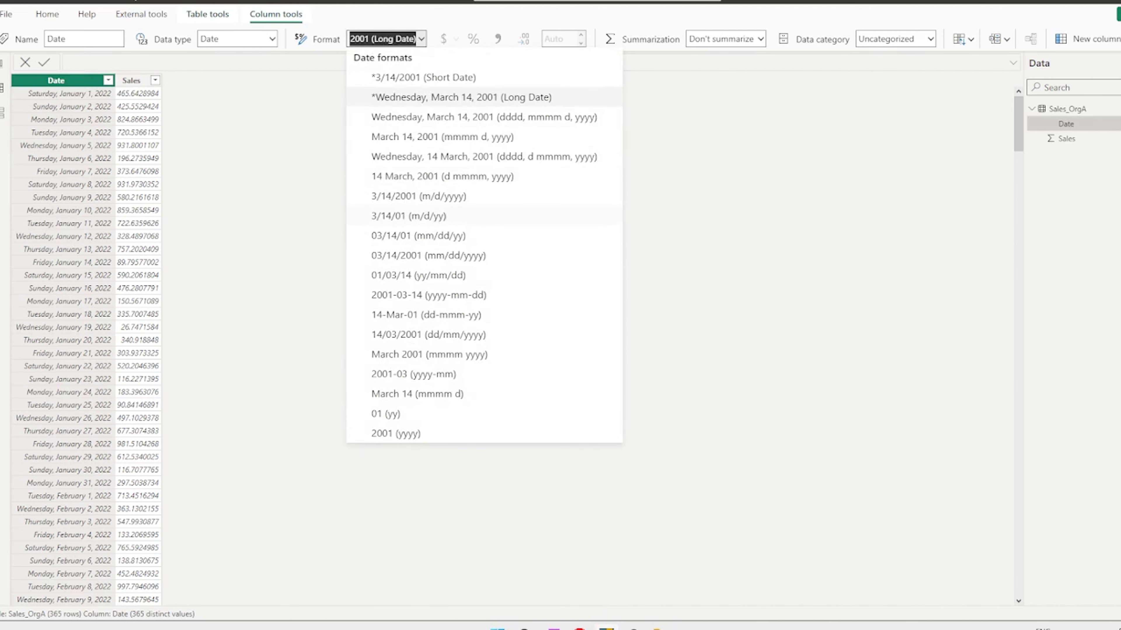
key("Escape")
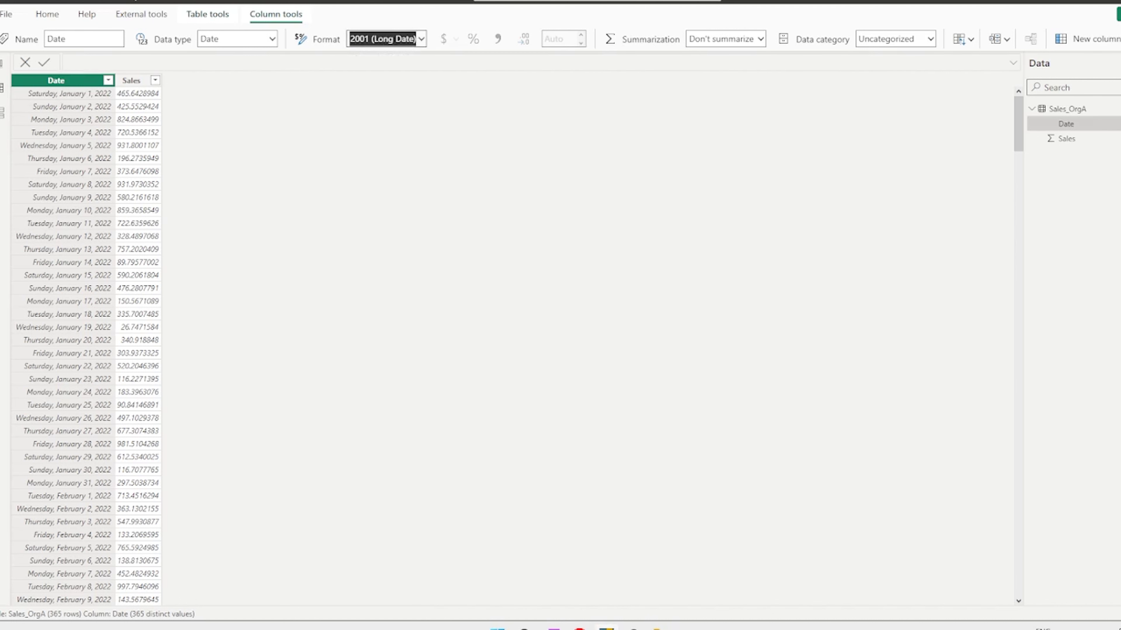
key("Down")
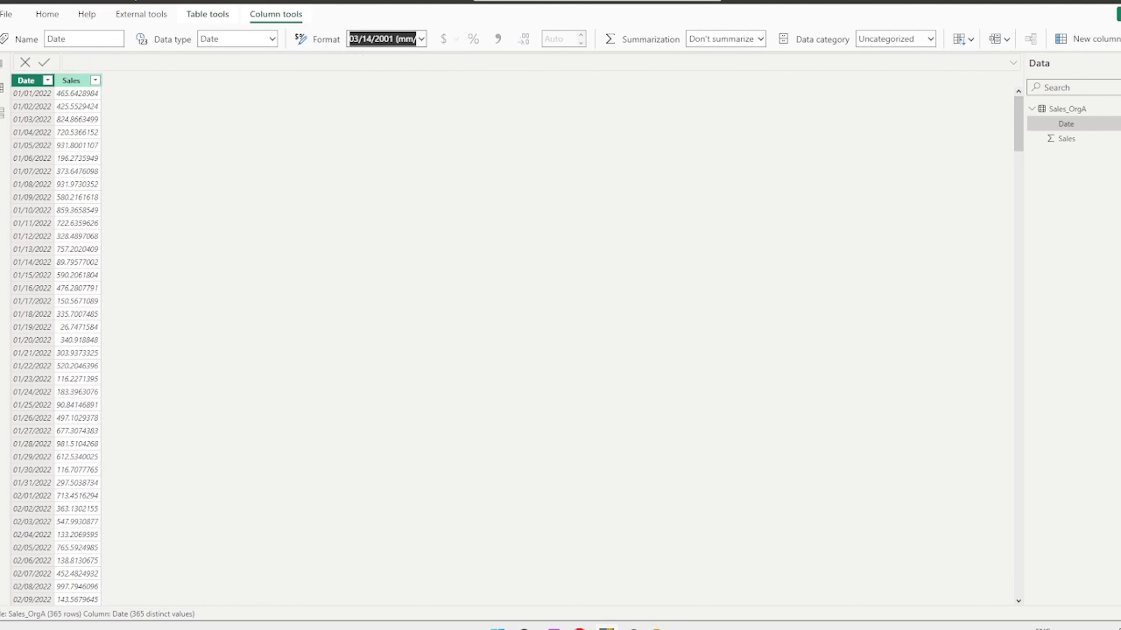
left_click(71, 80)
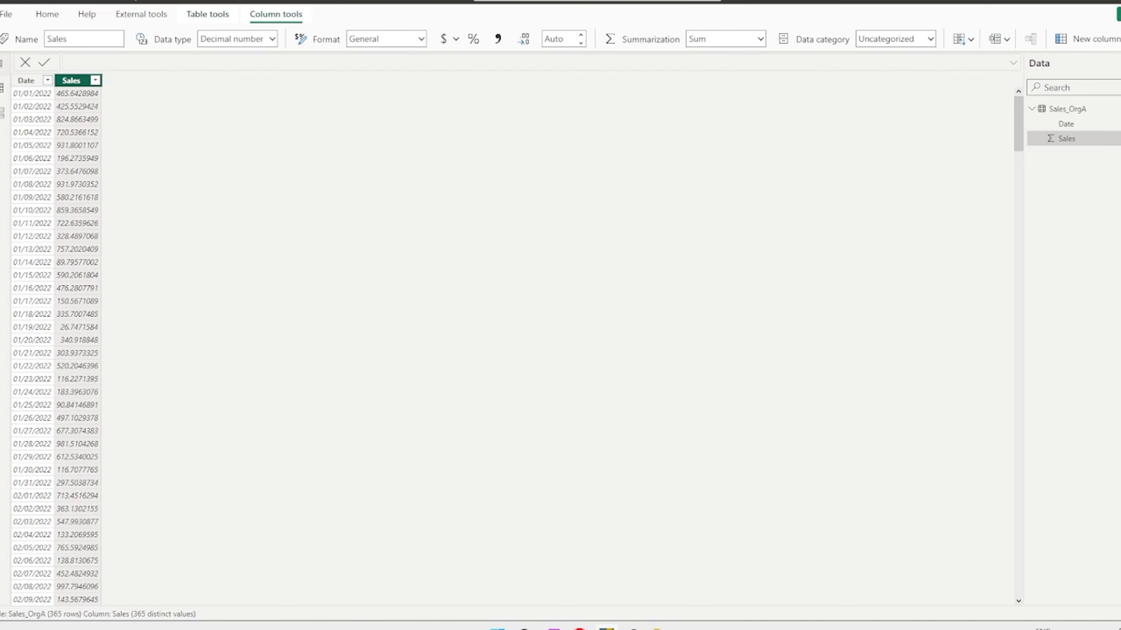
left_click(1, 63)
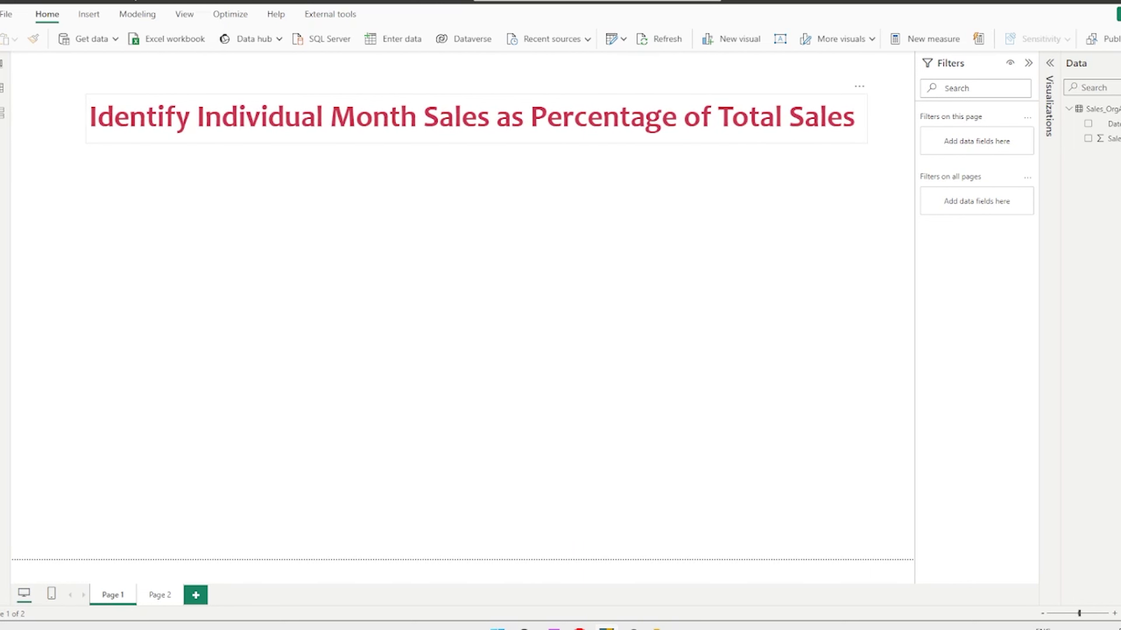
left_click(2, 88)
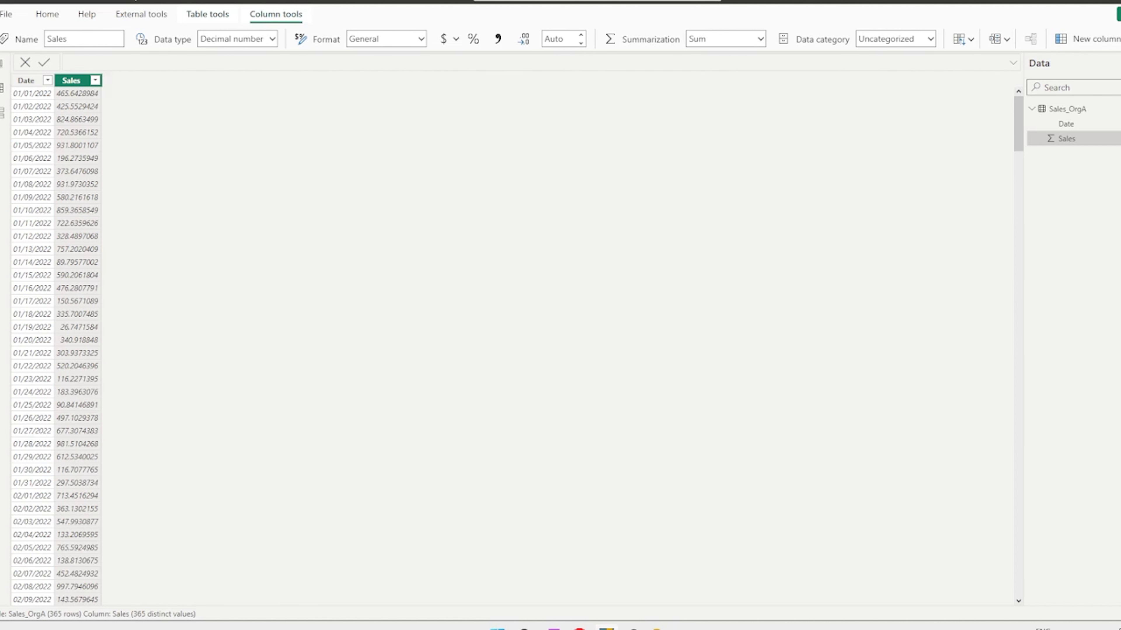
key("ctrl+d")
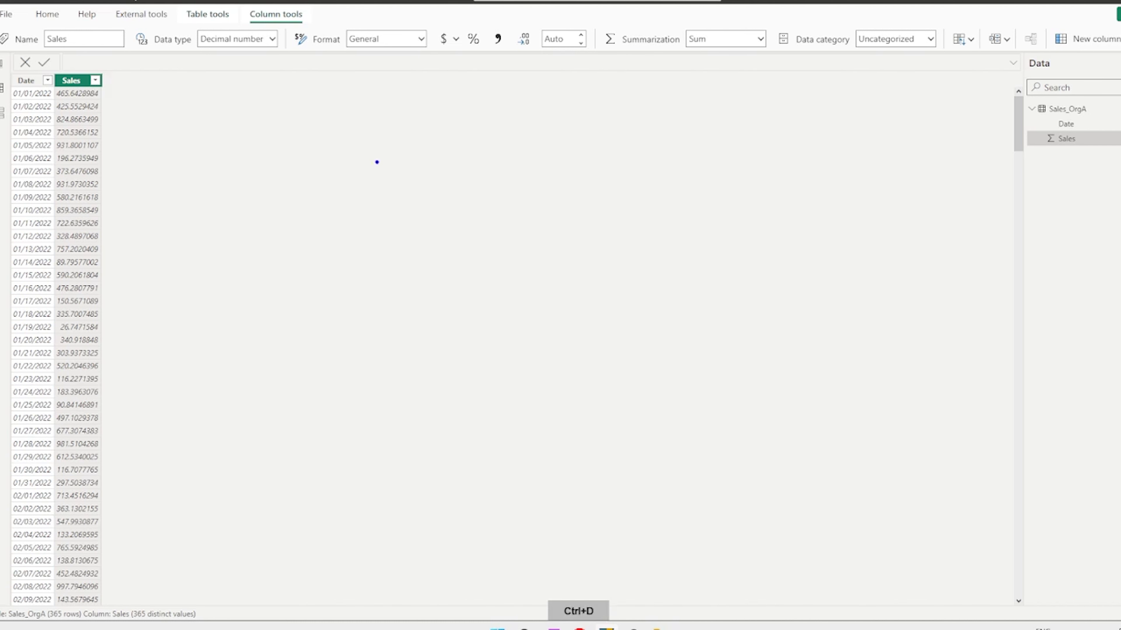
mouse_move(377, 162)
left_mouse_down()
mouse_move(382, 177)
mouse_move(393, 164)
mouse_move(424, 176)
mouse_move(385, 231)
left_mouse_up()
mouse_move(376, 217)
left_mouse_down()
mouse_move(387, 231)
mouse_move(396, 216)
left_mouse_up()
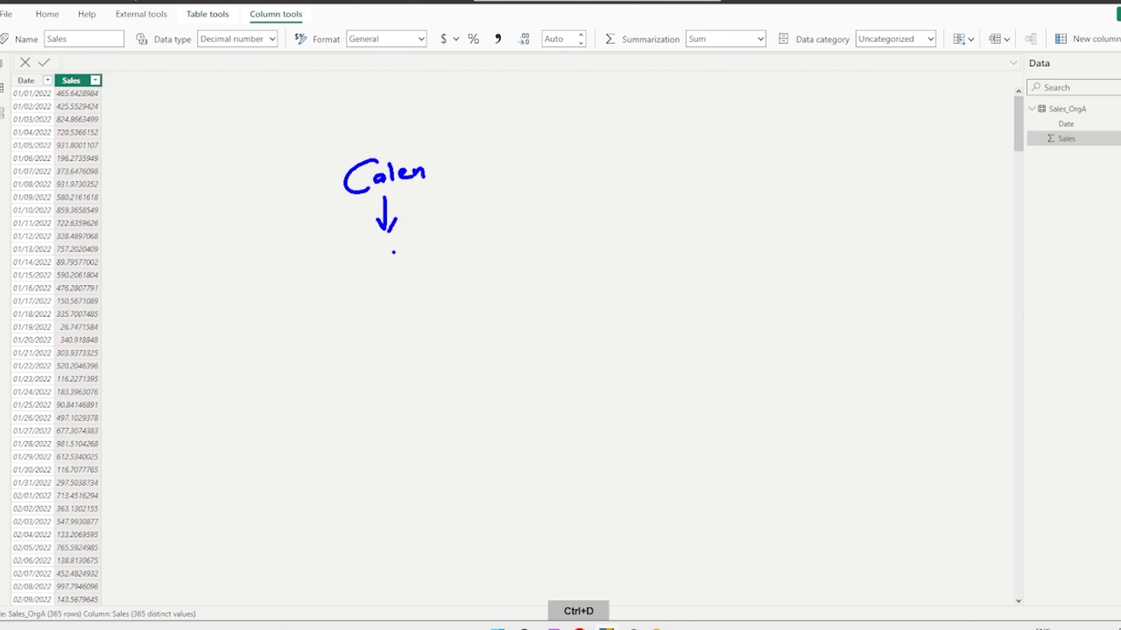
mouse_move(354, 265)
left_mouse_down()
mouse_move(358, 285)
mouse_move(389, 265)
mouse_move(407, 282)
left_mouse_up()
mouse_move(441, 246)
left_mouse_down()
mouse_move(463, 271)
mouse_move(507, 243)
mouse_move(525, 255)
left_mouse_up()
mouse_move(555, 238)
left_mouse_down()
mouse_move(557, 225)
mouse_move(573, 226)
left_mouse_up()
left_click(582, 228)
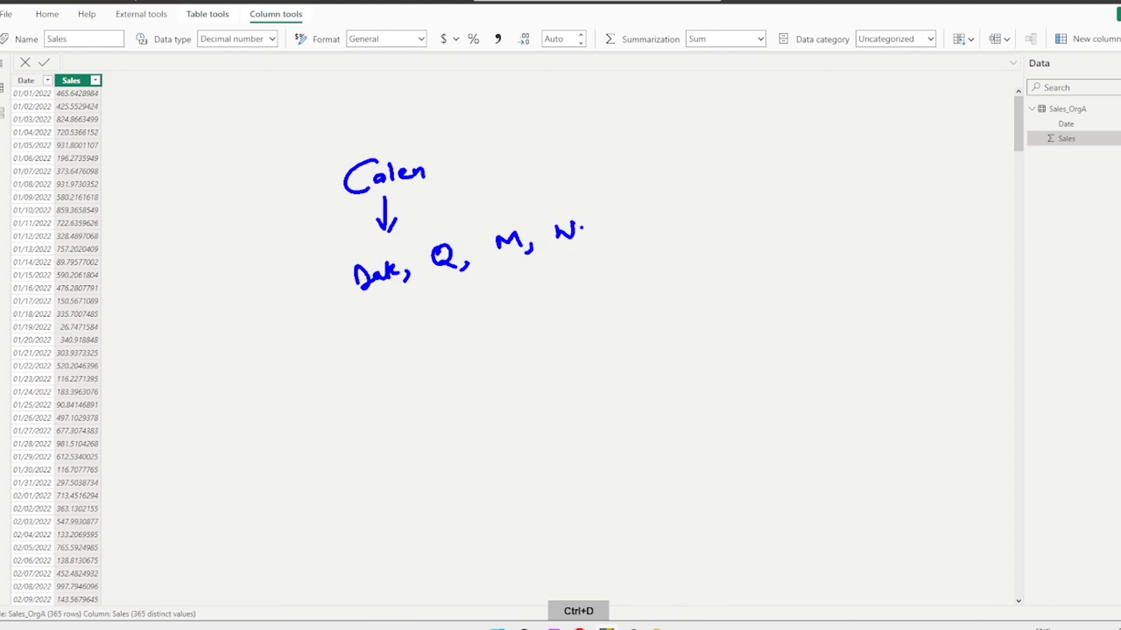
left_click_drag(297, 309, 334, 291)
left_click_drag(299, 315, 321, 308)
mouse_move(393, 314)
left_mouse_down()
mouse_move(427, 360)
mouse_move(466, 349)
left_mouse_up()
left_click_drag(457, 341, 454, 360)
mouse_move(408, 387)
left_mouse_down()
mouse_move(421, 403)
mouse_move(463, 403)
left_mouse_up()
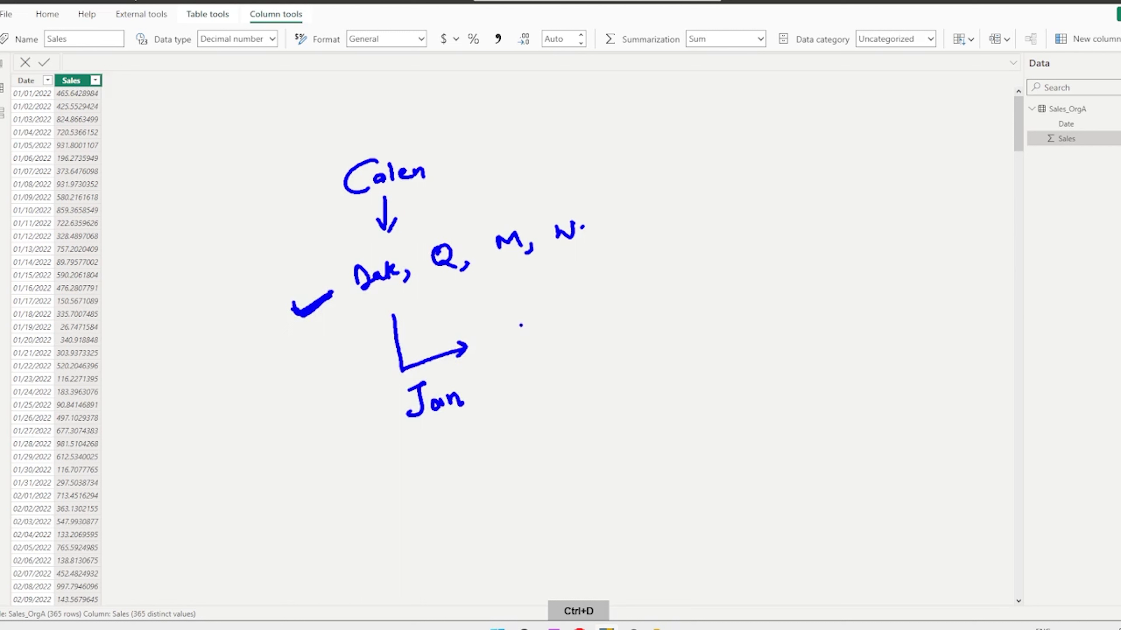
mouse_move(522, 322)
left_mouse_down()
mouse_move(511, 361)
mouse_move(536, 332)
left_mouse_up()
left_click_drag(521, 321, 542, 314)
mouse_move(556, 332)
left_mouse_down()
mouse_move(555, 342)
mouse_move(599, 327)
left_mouse_up()
mouse_move(526, 375)
left_mouse_down()
mouse_move(549, 395)
mouse_move(582, 365)
mouse_move(589, 388)
left_mouse_up()
left_click_drag(599, 360, 604, 380)
left_click_drag(606, 377, 621, 382)
mouse_move(622, 100)
left_mouse_down()
mouse_move(662, 178)
mouse_move(659, 373)
left_mouse_up()
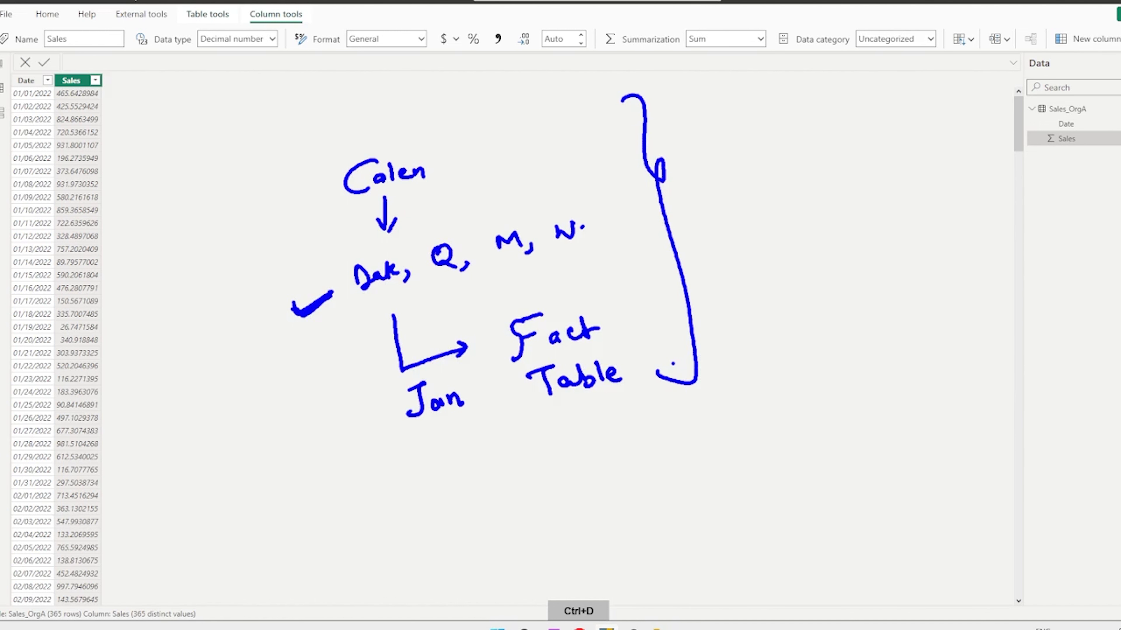
key("Escape")
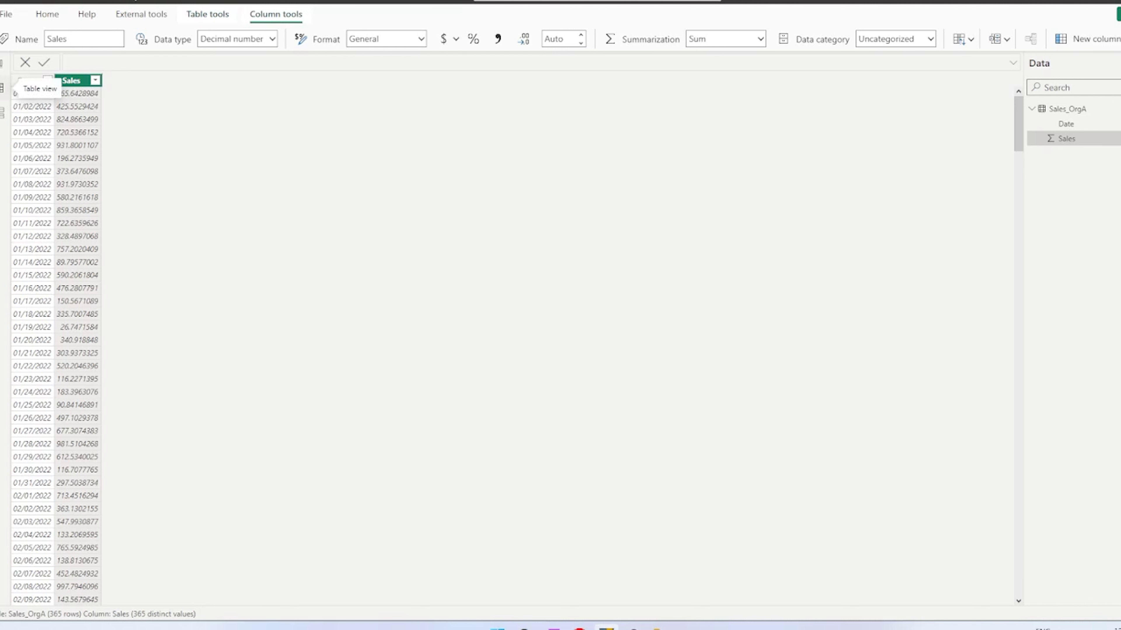
Go to Page 2 of the report and enlarge the text box containing the Calendar formula
left_click(3, 63)
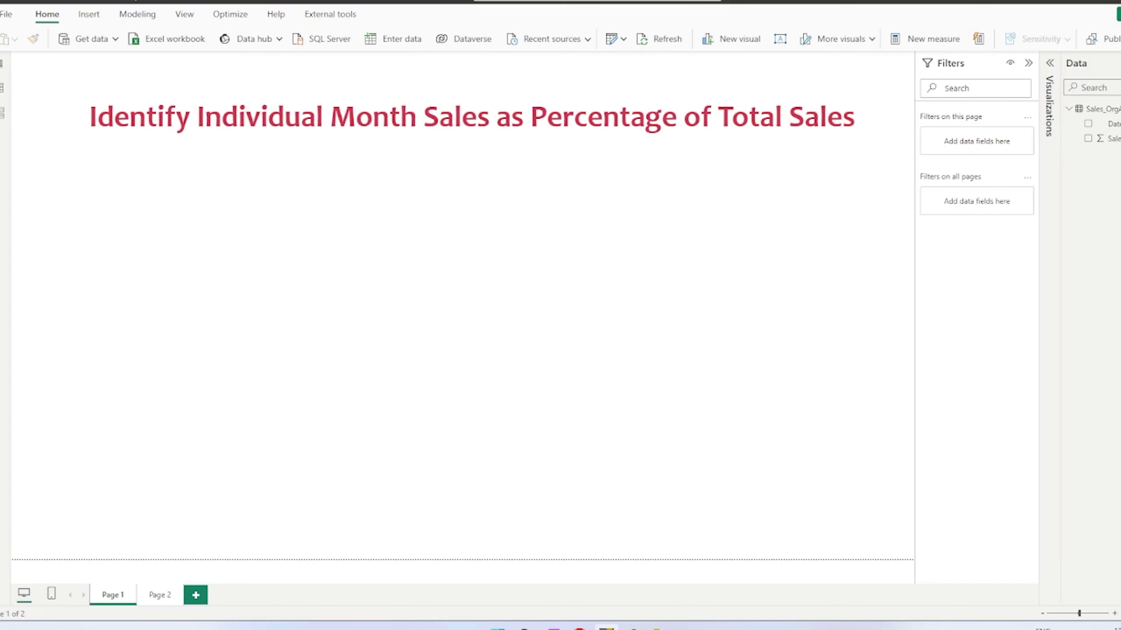
left_click(160, 594)
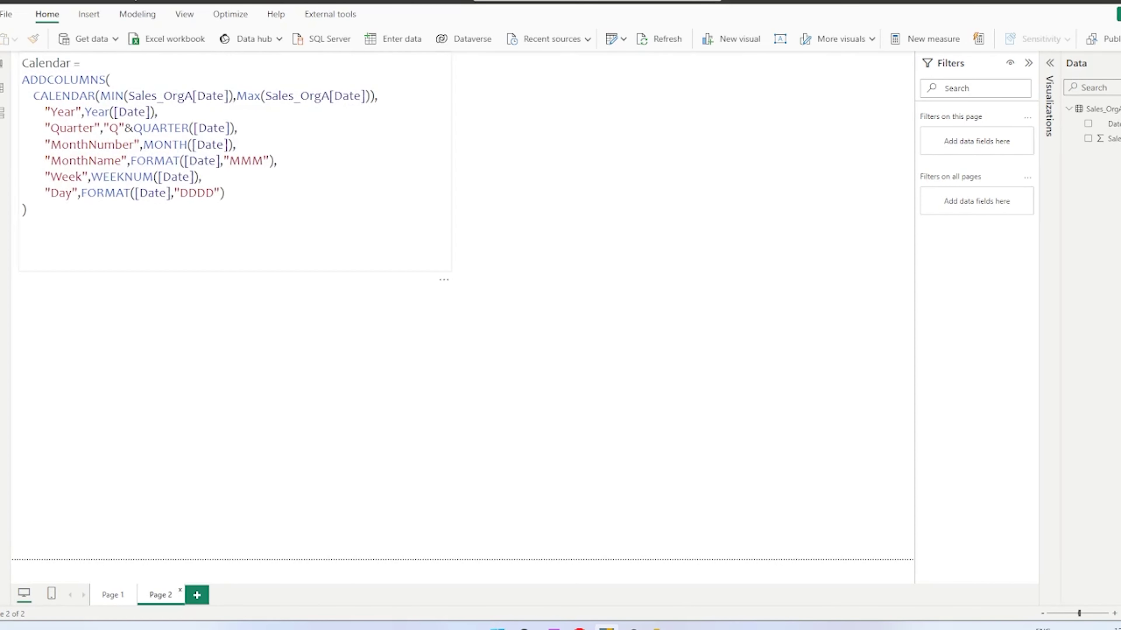
left_click(23, 223)
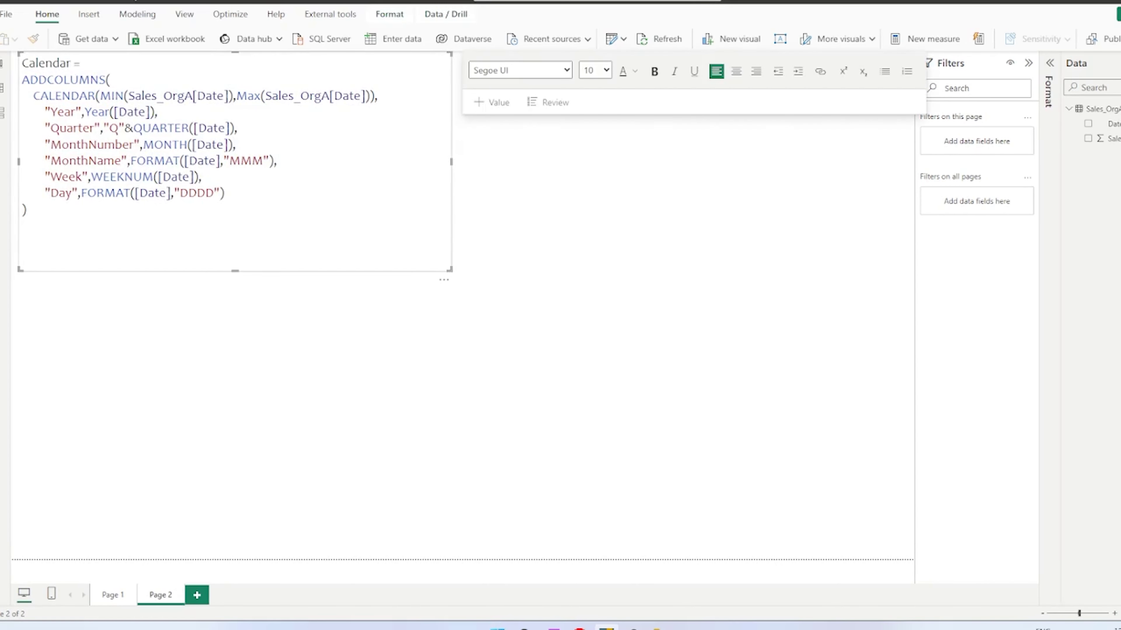
left_click_drag(449, 269, 670, 405)
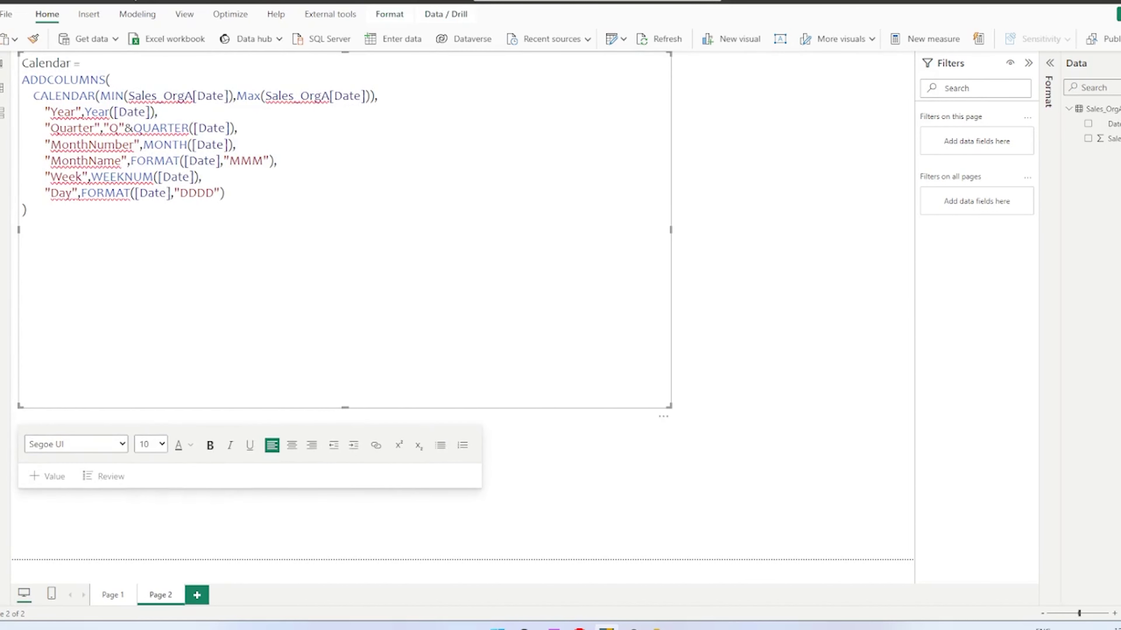
Copy the whole Calendar formula from the Page 2 text box and paste it as the definition of a new calculated table
left_click_drag(27, 211, 21, 63)
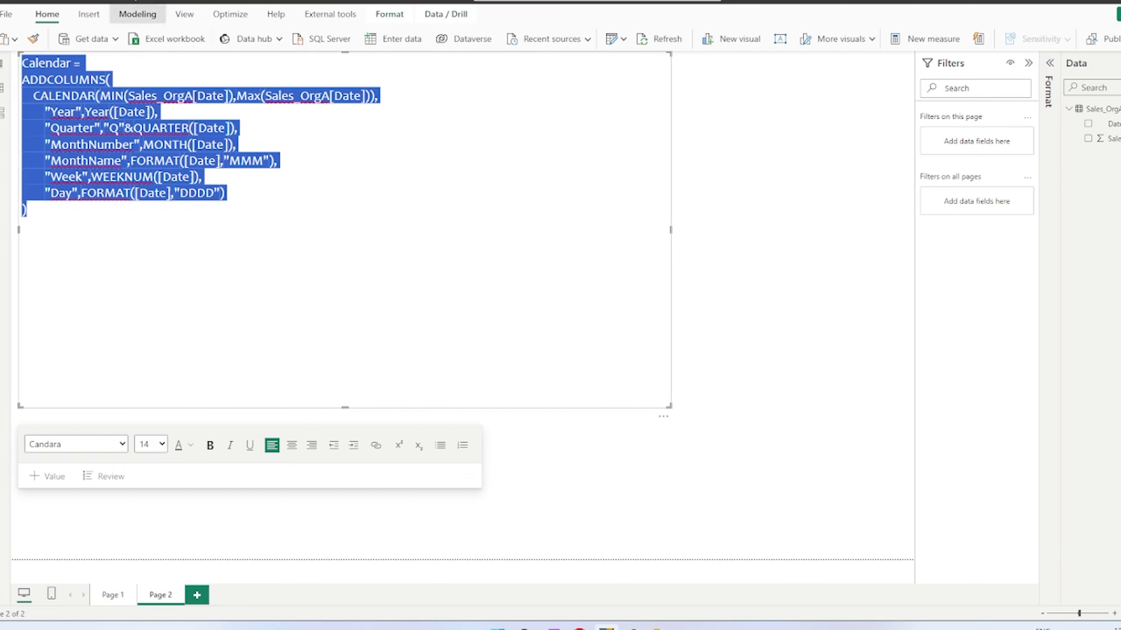
left_click(137, 14)
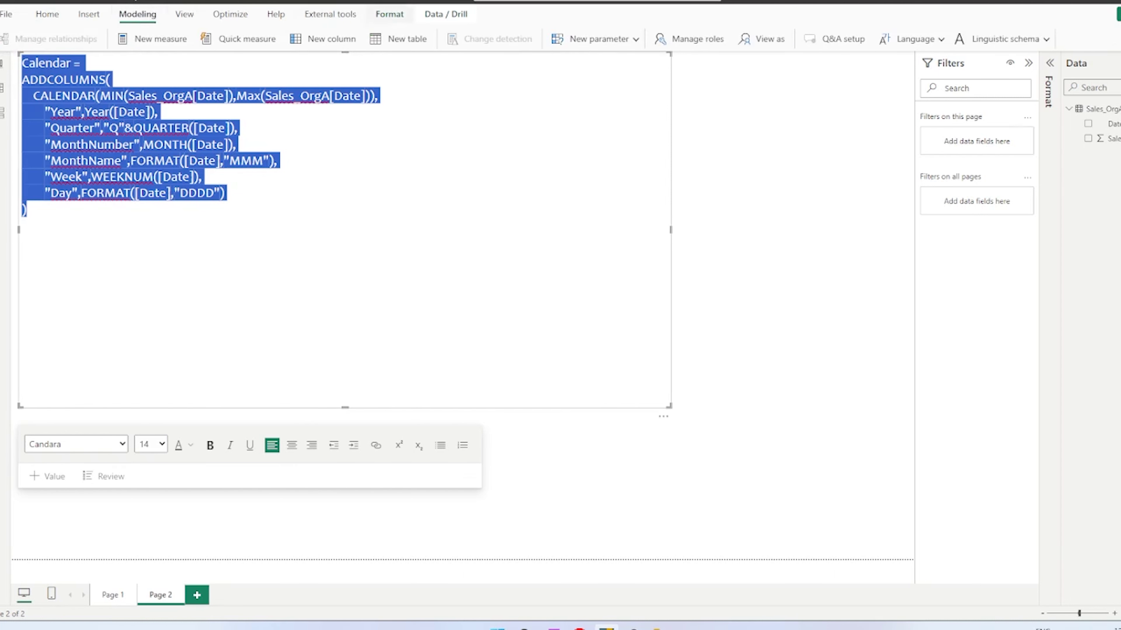
left_click(399, 39)
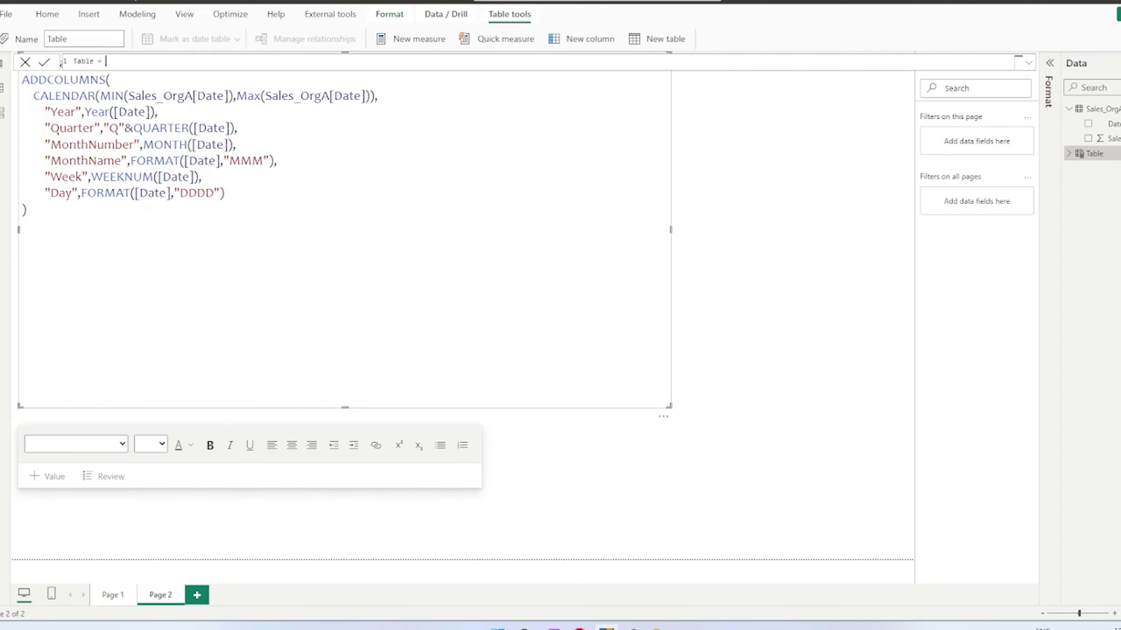
left_click(1028, 63)
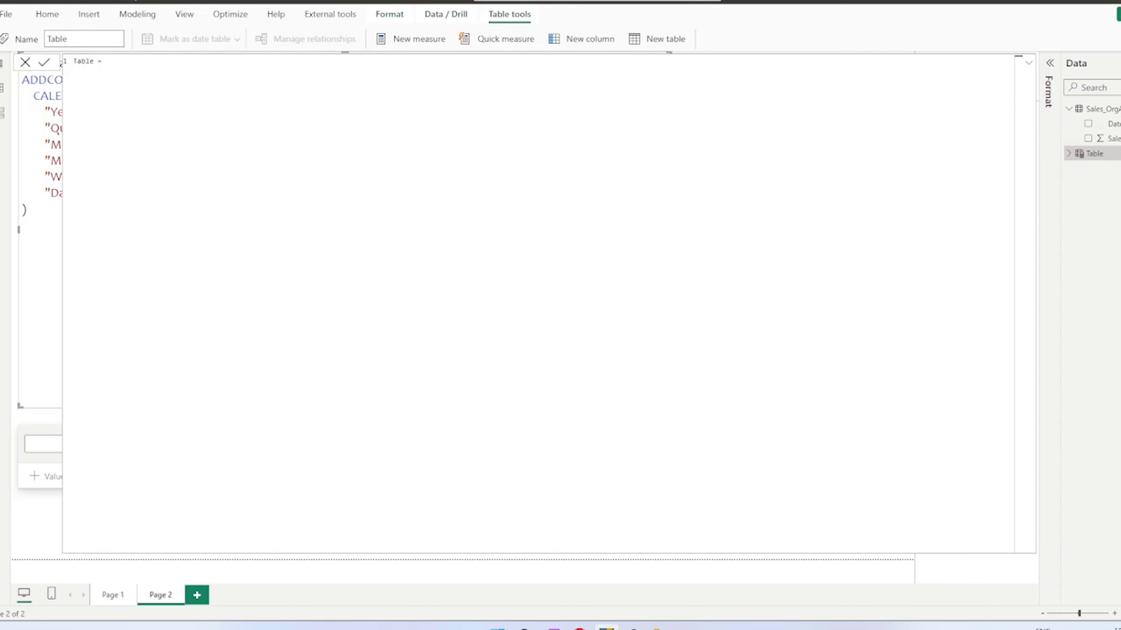
scroll(117, 70, "up", 5)
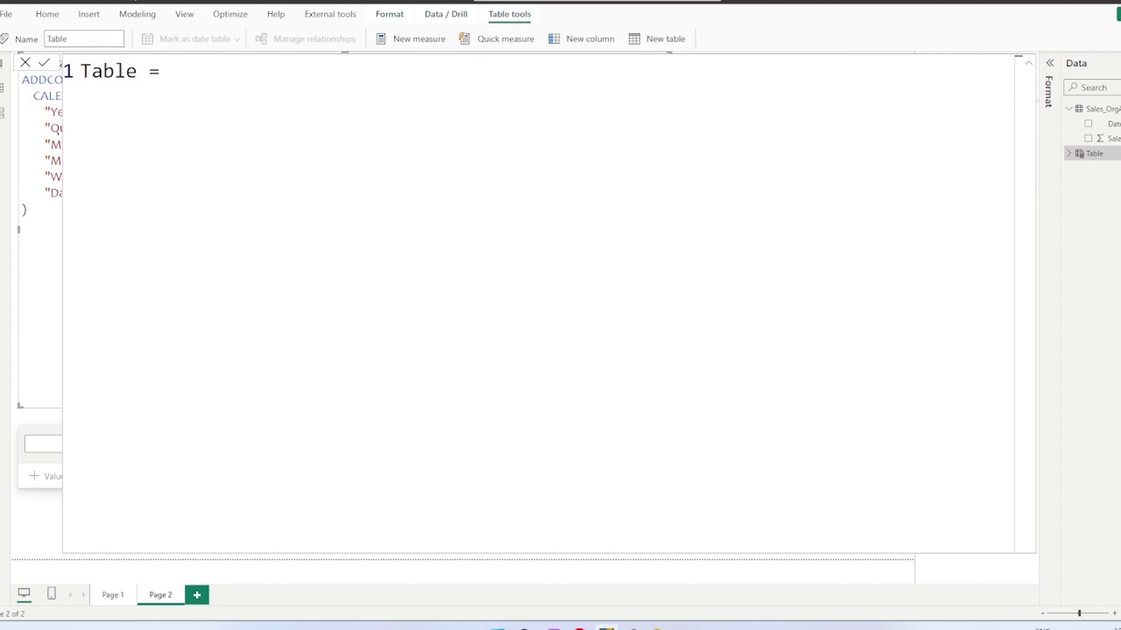
key("ctrl+a")
key("ctrl+v")
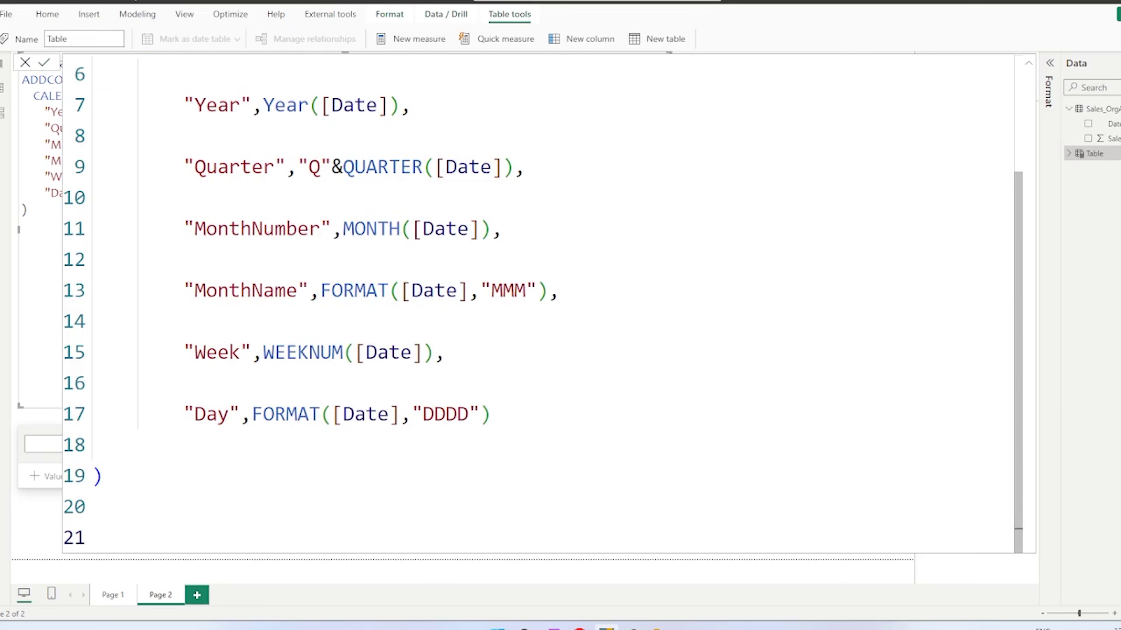
scroll(530, 305, "down", 5)
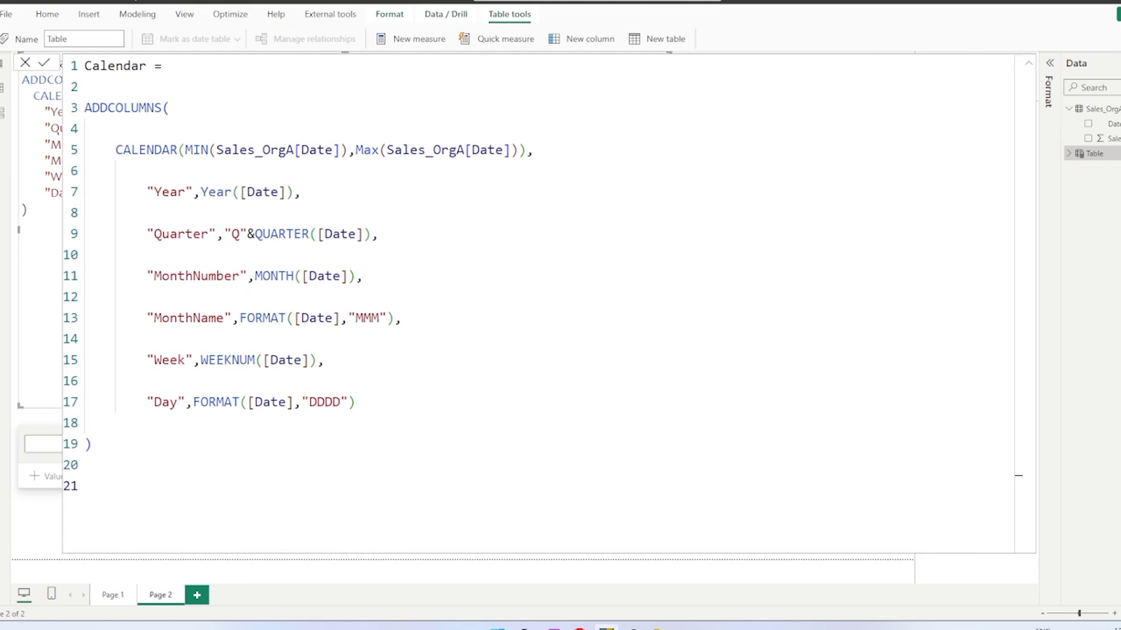
key("ctrl+d")
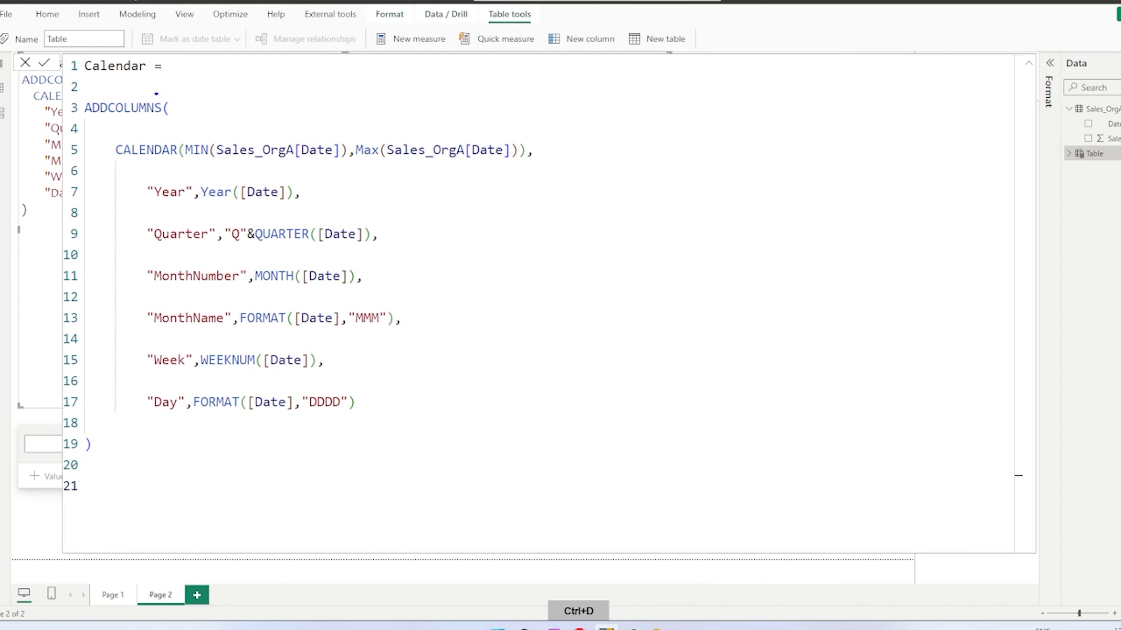
left_click_drag(131, 92, 149, 83)
left_click_drag(108, 146, 120, 137)
left_click_drag(138, 200, 151, 193)
mouse_move(129, 256)
left_mouse_down()
mouse_move(141, 246)
mouse_move(139, 271)
left_mouse_up()
left_click_drag(125, 331, 137, 325)
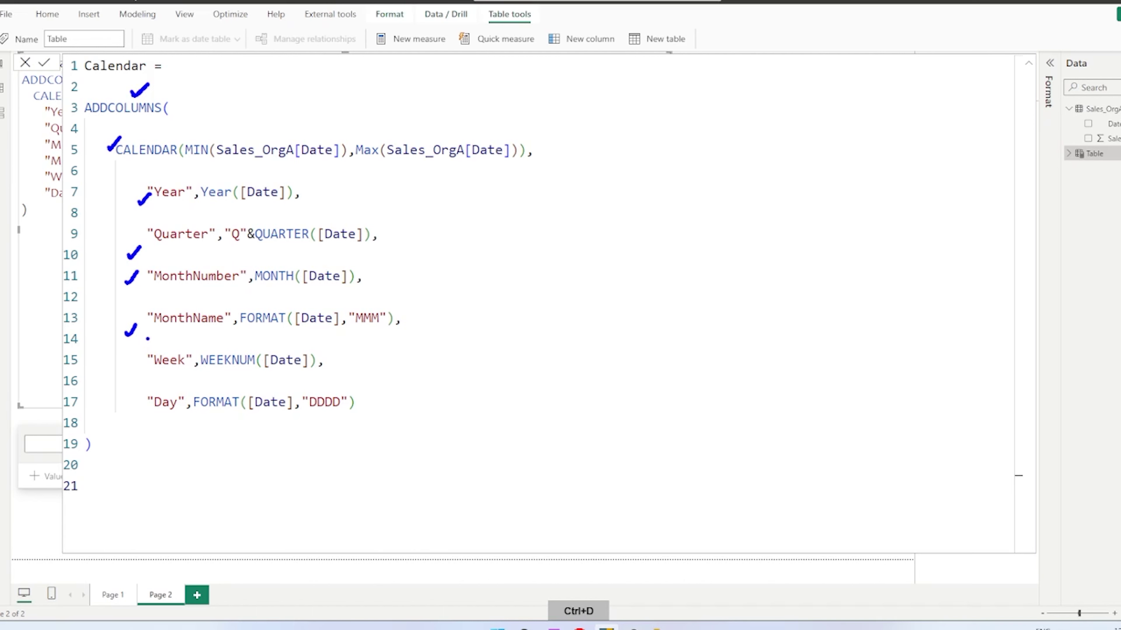
left_click_drag(119, 373, 133, 366)
left_click_drag(115, 418, 129, 409)
mouse_move(459, 210)
left_mouse_down()
mouse_move(468, 208)
mouse_move(466, 249)
left_mouse_up()
left_click_drag(453, 229, 474, 223)
mouse_move(478, 223)
left_mouse_down()
mouse_move(569, 194)
mouse_move(618, 203)
left_mouse_up()
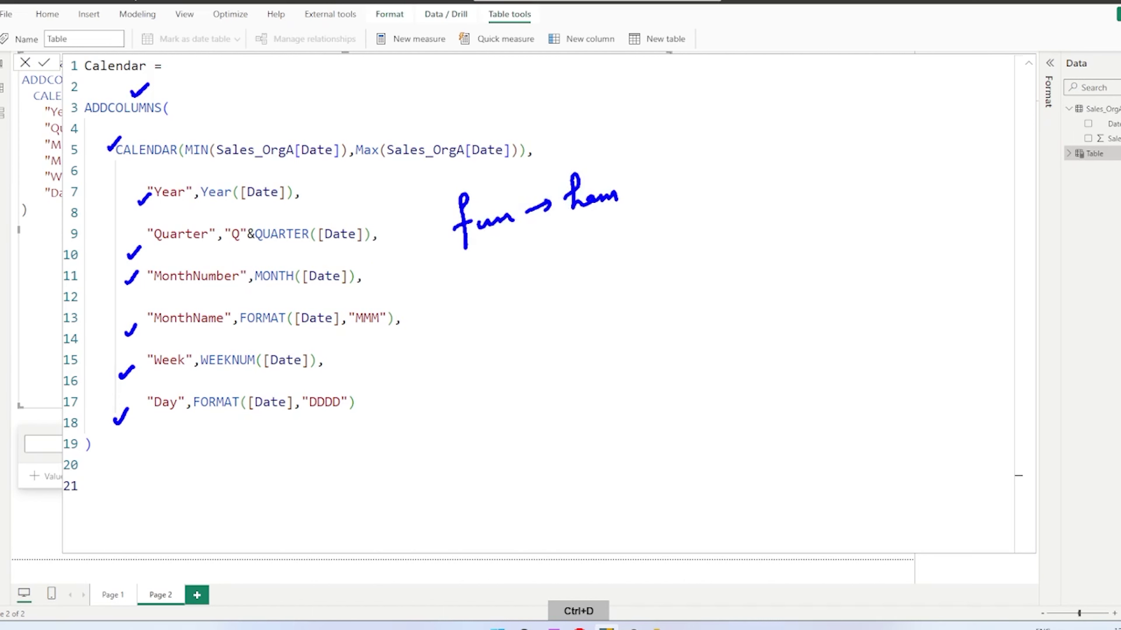
mouse_move(419, 217)
left_mouse_down()
mouse_move(436, 385)
mouse_move(411, 387)
left_mouse_up()
mouse_move(457, 316)
left_mouse_down()
mouse_move(503, 298)
mouse_move(510, 314)
mouse_move(592, 296)
mouse_move(583, 302)
left_mouse_up()
mouse_move(614, 267)
left_mouse_down()
mouse_move(664, 258)
mouse_move(613, 361)
left_mouse_up()
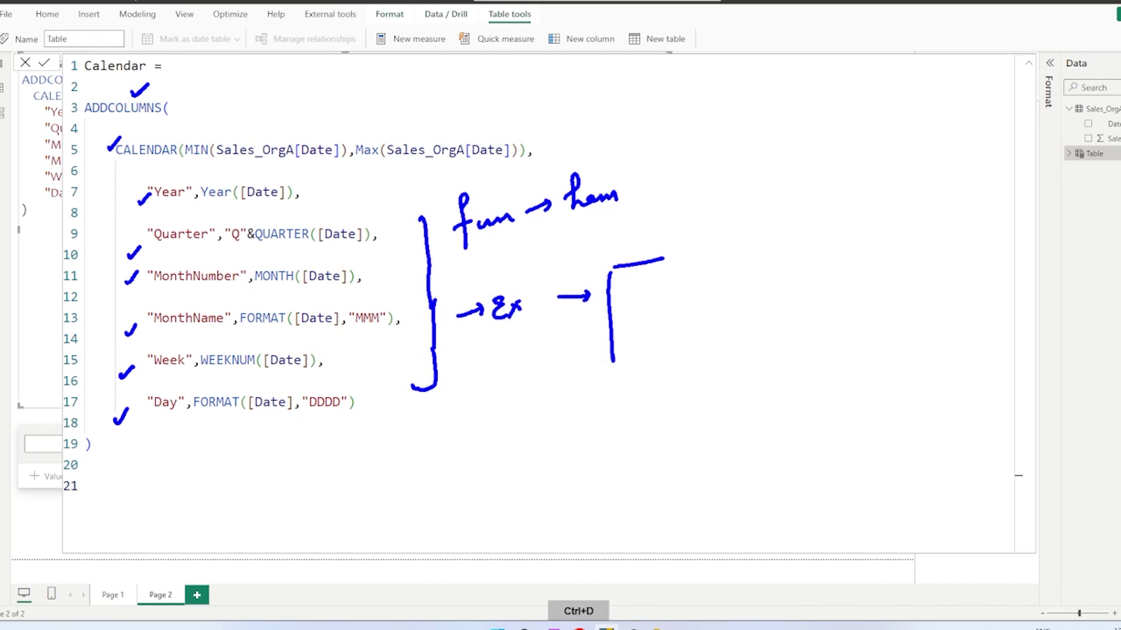
mouse_move(635, 230)
left_mouse_down()
mouse_move(635, 250)
mouse_move(660, 250)
left_mouse_up()
mouse_move(611, 296)
left_mouse_down()
mouse_move(627, 290)
mouse_move(627, 352)
left_mouse_up()
left_click_drag(613, 372, 637, 366)
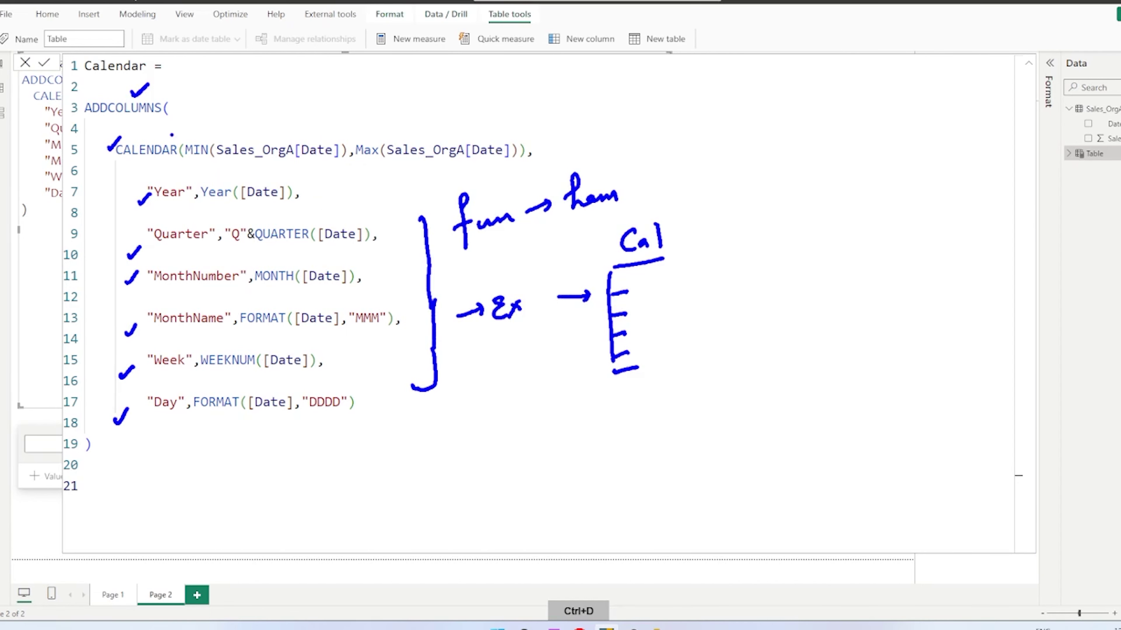
left_click_drag(169, 134, 291, 130)
mouse_move(310, 118)
left_mouse_down()
mouse_move(308, 130)
mouse_move(418, 92)
mouse_move(419, 114)
left_mouse_up()
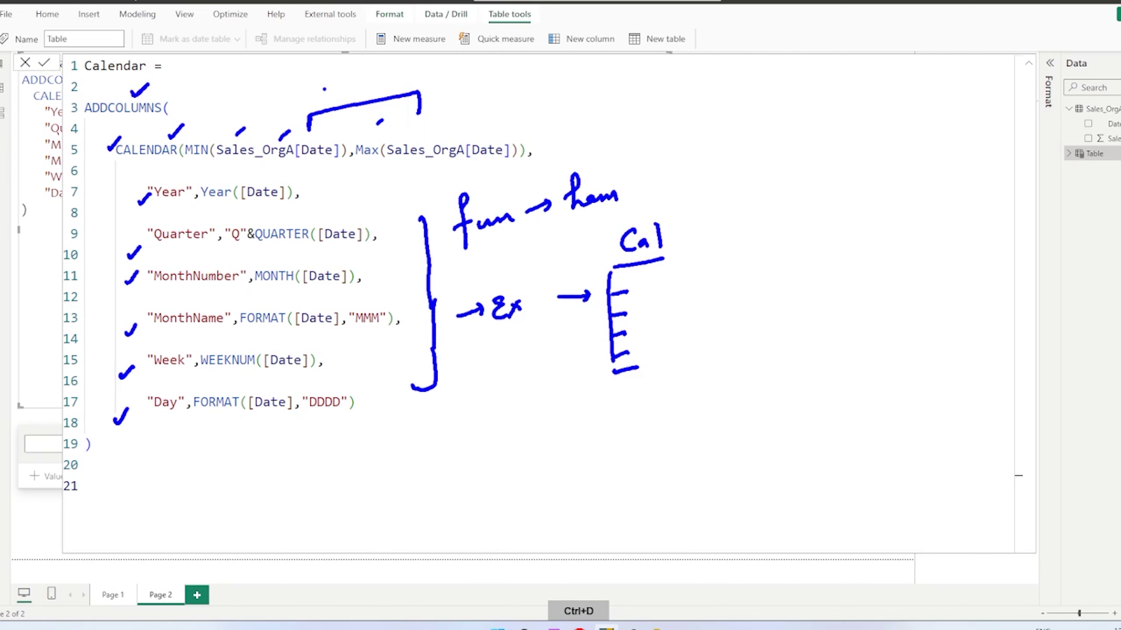
key("Escape")
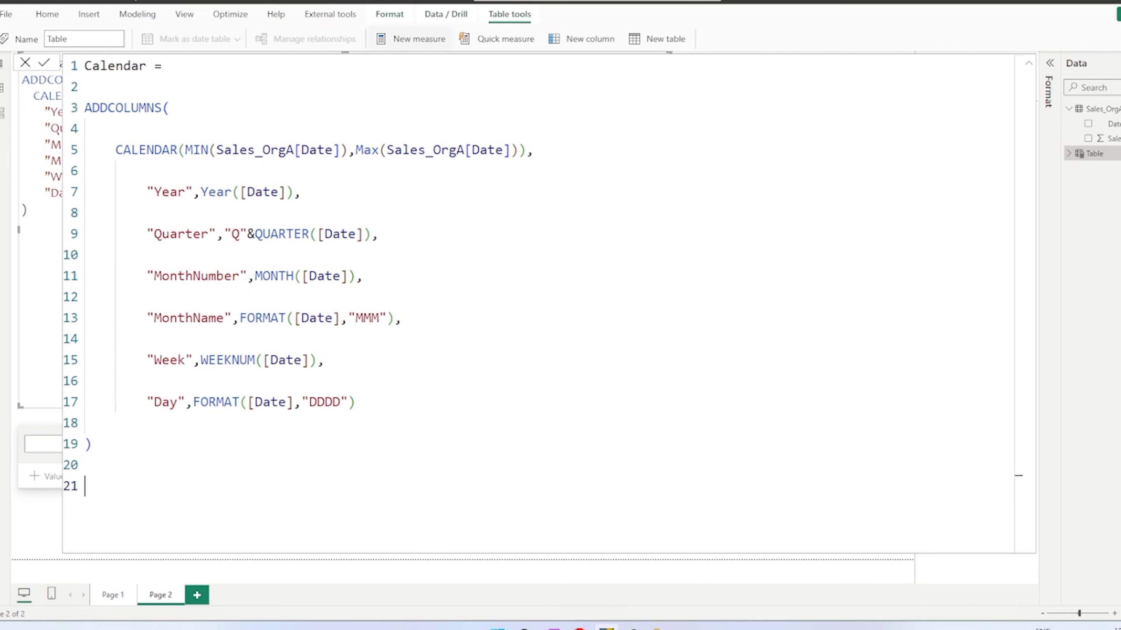
Commit the pasted formula to create the Calendar table
key("Return")
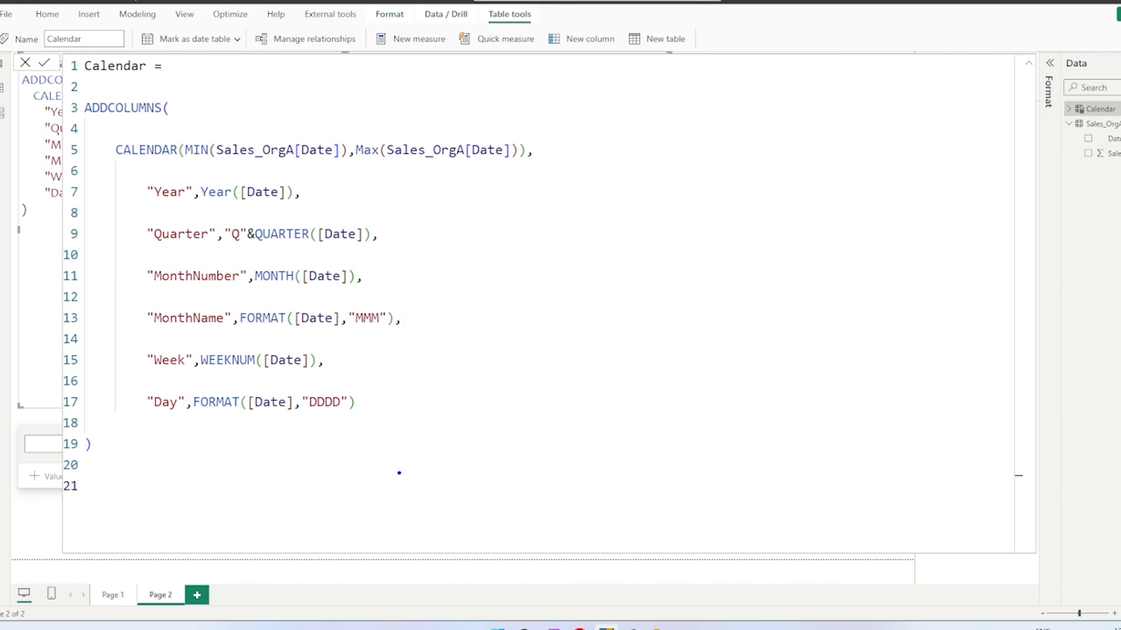
left_click_drag(593, 174, 575, 194)
left_click_drag(979, 134, 1067, 113)
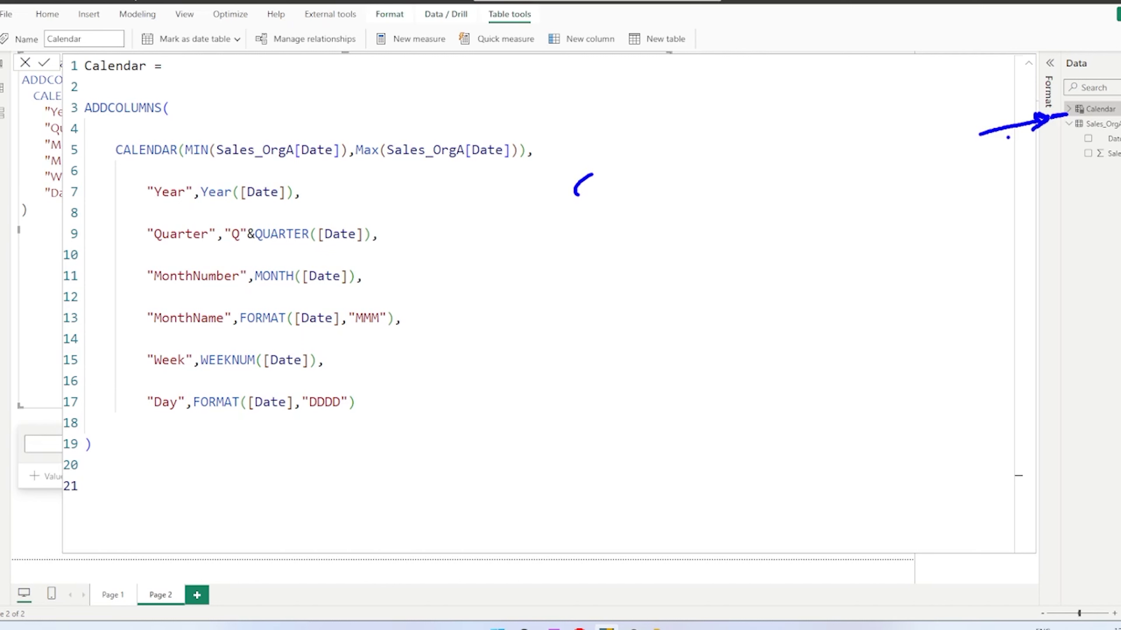
key("Escape")
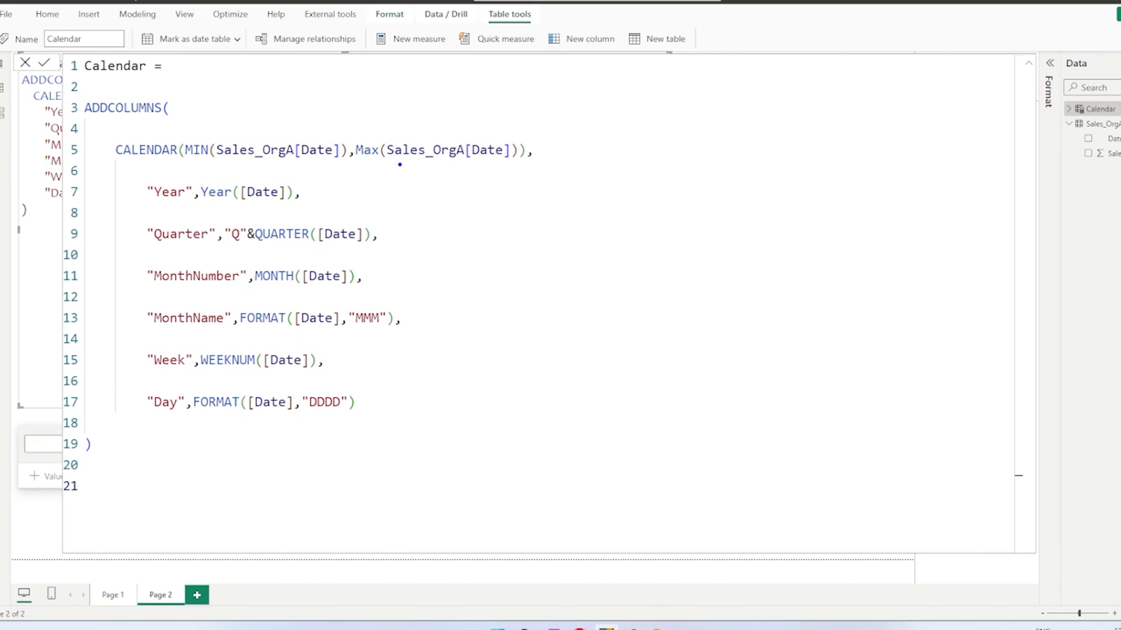
mouse_move(738, 256)
left_mouse_down()
mouse_move(743, 283)
mouse_move(772, 260)
mouse_move(786, 269)
mouse_move(825, 248)
mouse_move(829, 269)
left_mouse_up()
left_click_drag(842, 256, 855, 260)
left_click_drag(867, 244, 859, 269)
left_click_drag(756, 290, 836, 277)
mouse_move(766, 309)
left_mouse_down()
mouse_move(707, 340)
mouse_move(720, 342)
left_mouse_up()
left_click_drag(662, 382, 680, 353)
left_click_drag(667, 371, 700, 381)
left_click(696, 375)
mouse_move(712, 356)
left_mouse_down()
mouse_move(707, 382)
mouse_move(728, 364)
left_mouse_up()
mouse_move(836, 310)
left_mouse_down()
mouse_move(849, 349)
mouse_move(861, 341)
mouse_move(825, 388)
mouse_move(856, 399)
left_mouse_up()
left_click(850, 361)
mouse_move(881, 385)
left_mouse_down()
mouse_move(881, 397)
mouse_move(902, 395)
left_mouse_up()
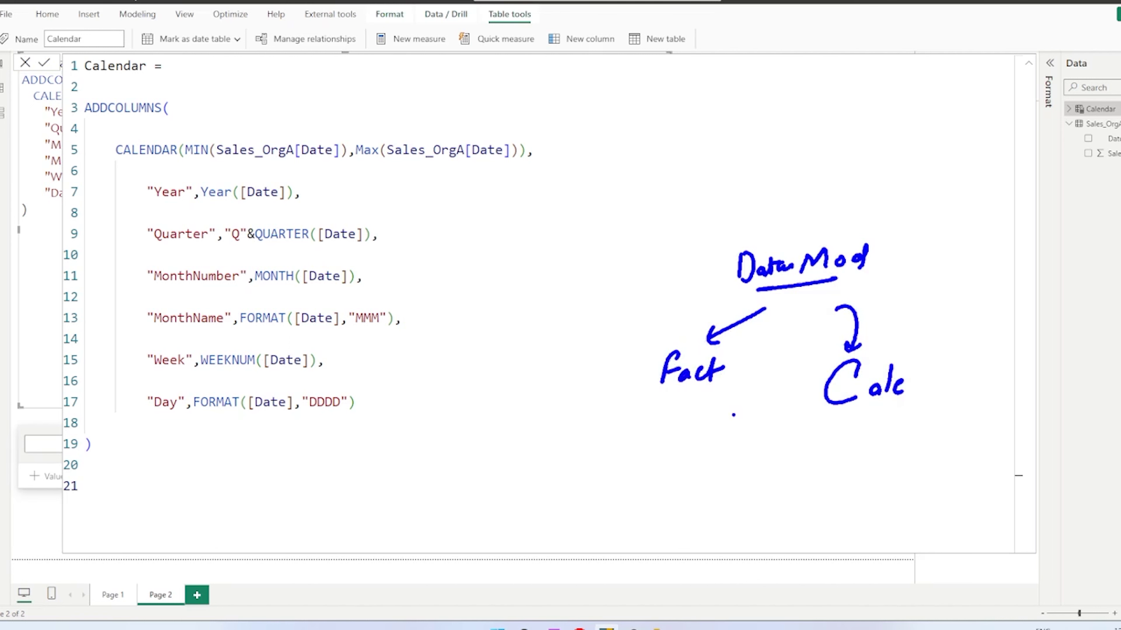
mouse_move(717, 395)
left_mouse_down()
mouse_move(745, 442)
mouse_move(814, 404)
mouse_move(820, 417)
left_mouse_up()
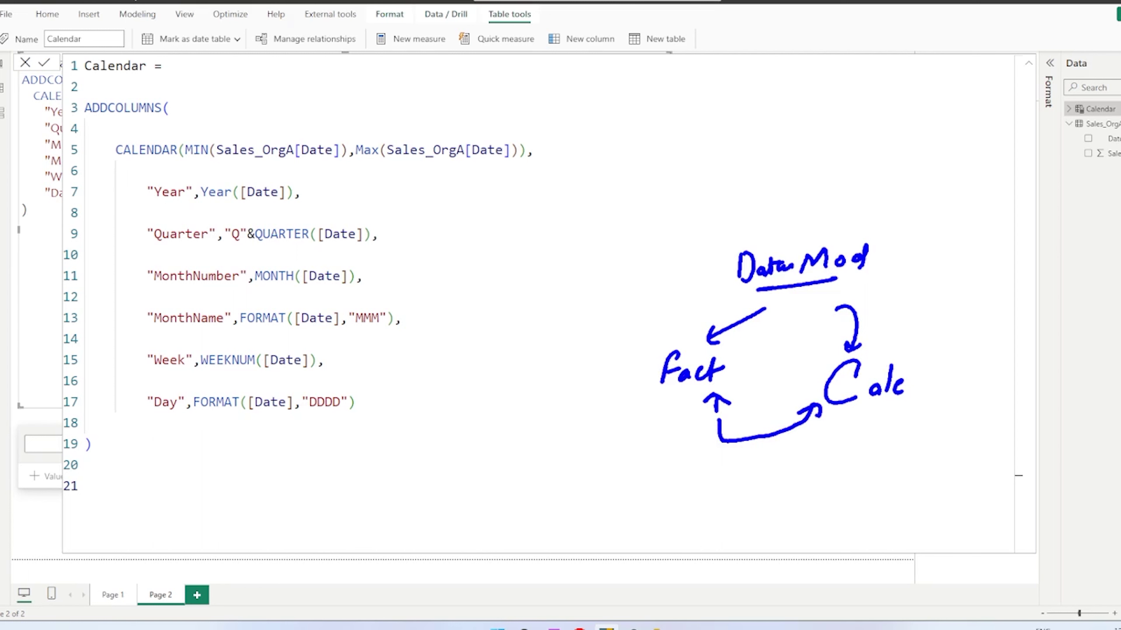
mouse_move(654, 326)
left_mouse_down()
mouse_move(623, 369)
mouse_move(661, 422)
left_mouse_up()
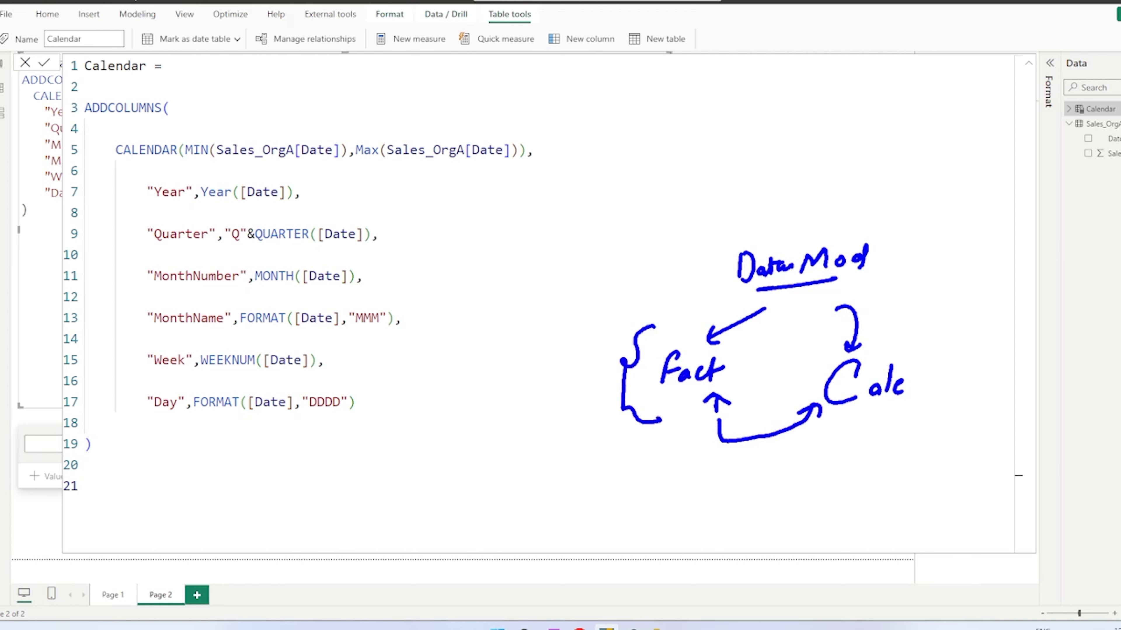
mouse_move(926, 346)
left_mouse_down()
mouse_move(947, 365)
mouse_move(902, 412)
left_mouse_up()
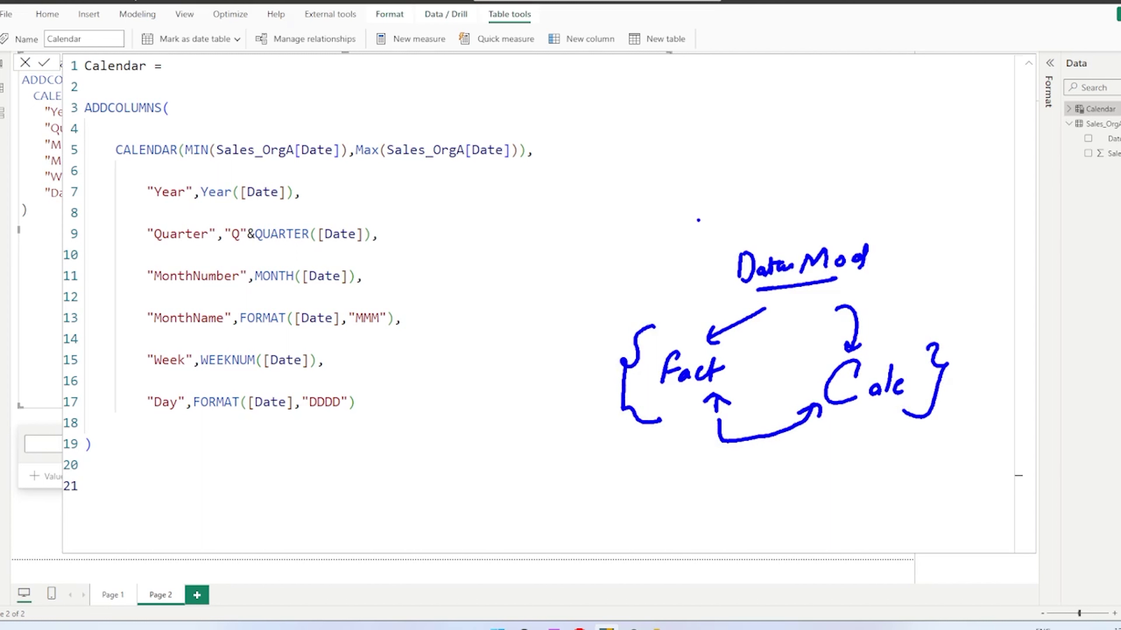
key("Escape")
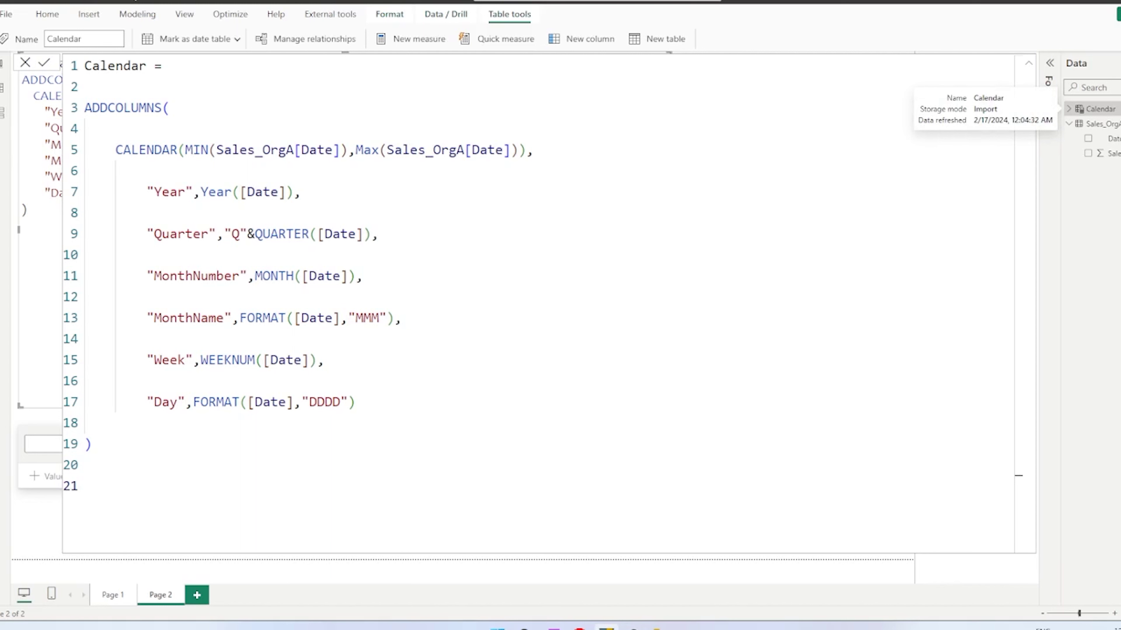
Open the data model diagram and arrange the Calendar card to the right of a taller Sales_OrgA card
left_click(1103, 109)
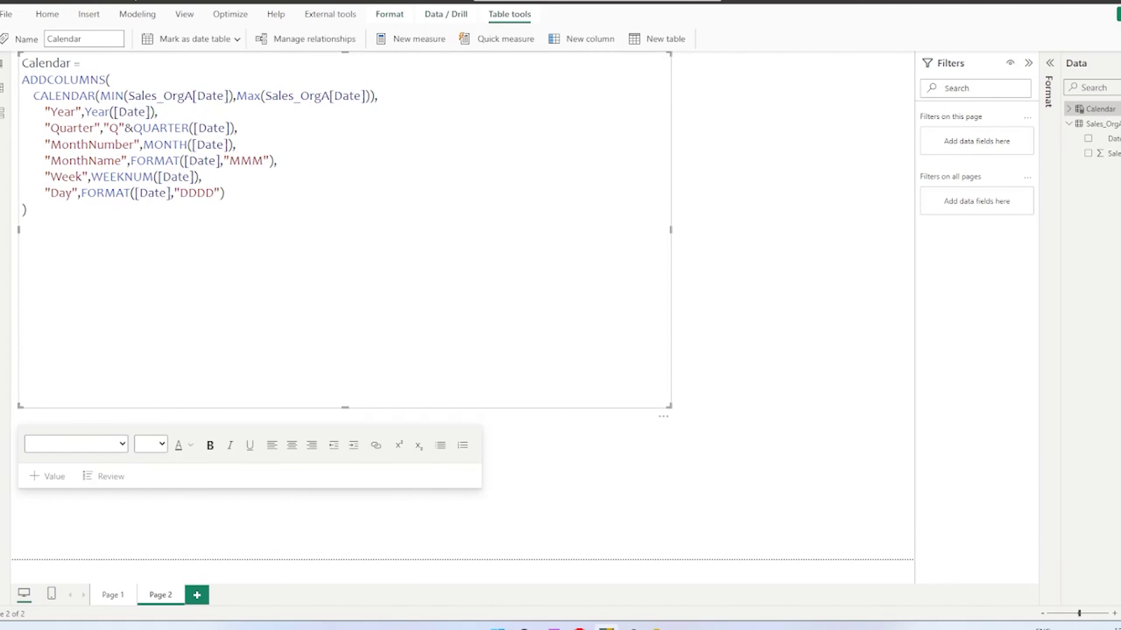
left_click(2, 113)
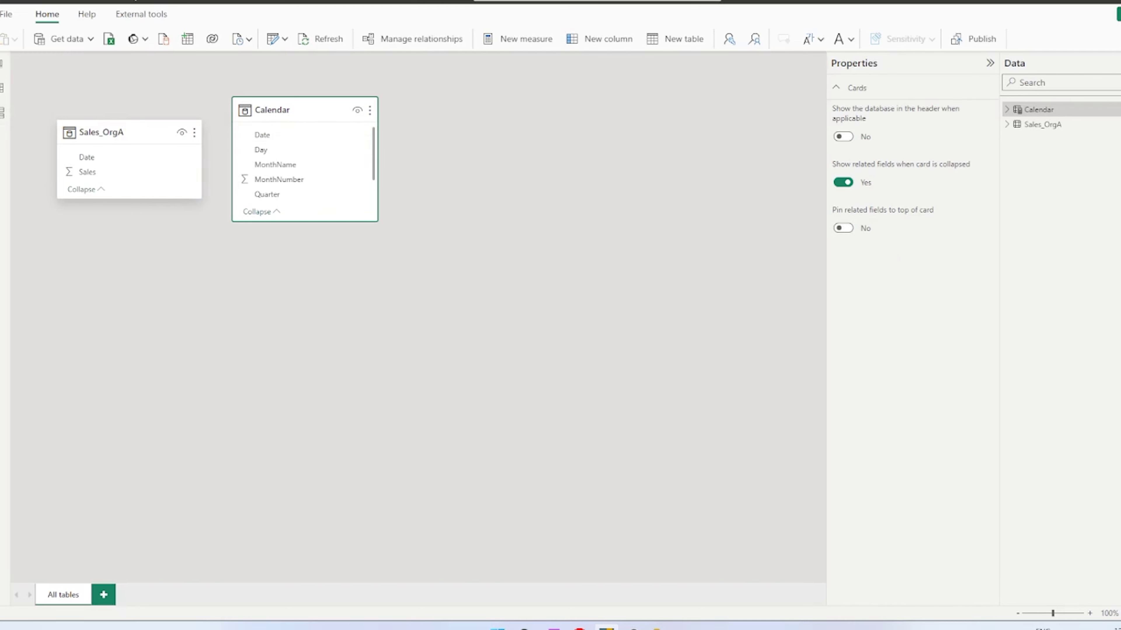
left_click_drag(287, 110, 533, 344)
left_click_drag(129, 198, 128, 347)
left_click_drag(128, 132, 280, 234)
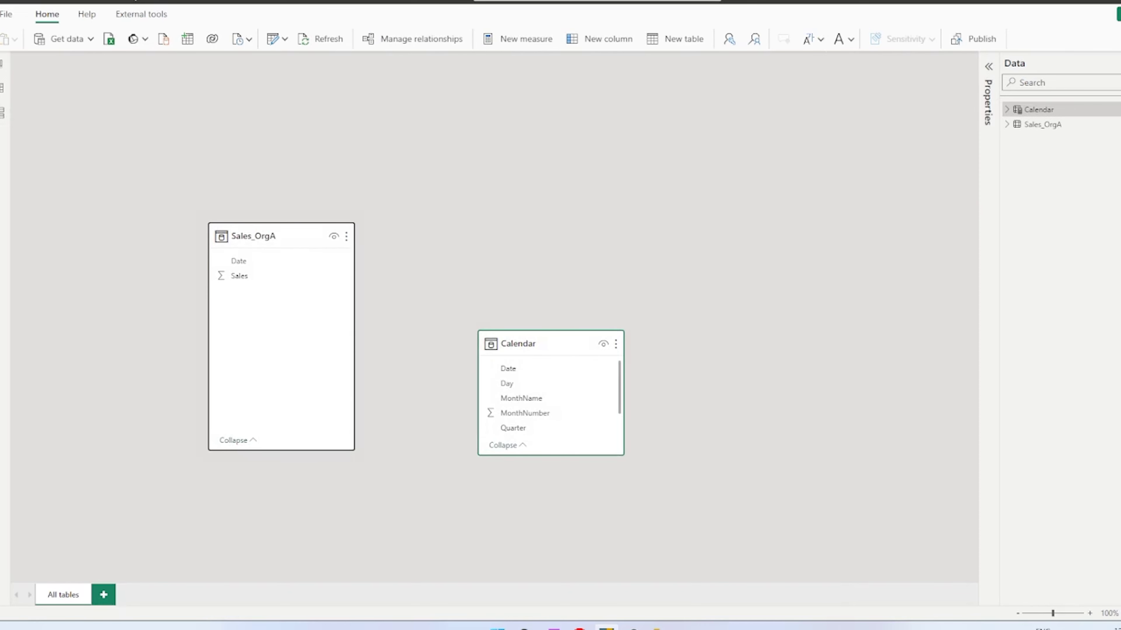
Enlarge the Calendar card to show all its fields and relate its Date column to the Date column of Sales_OrgA
left_click_drag(618, 331, 617, 288)
left_click_drag(551, 300, 234, 274)
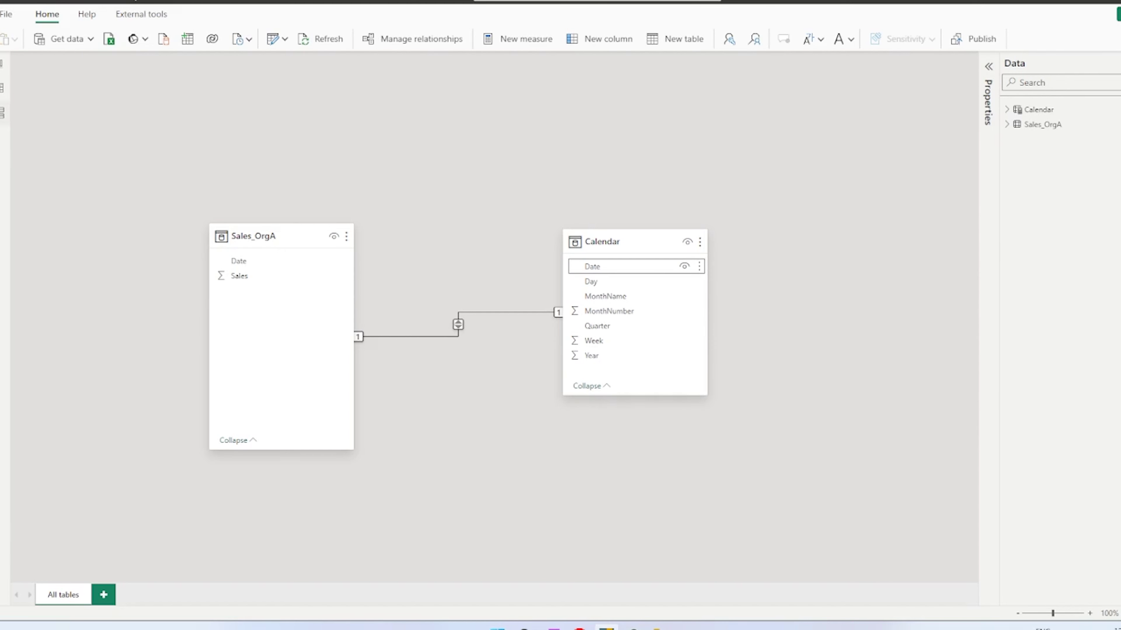
Return to Page 1 of the report and create an empty manually entered table named Measures_Table
left_click(3, 63)
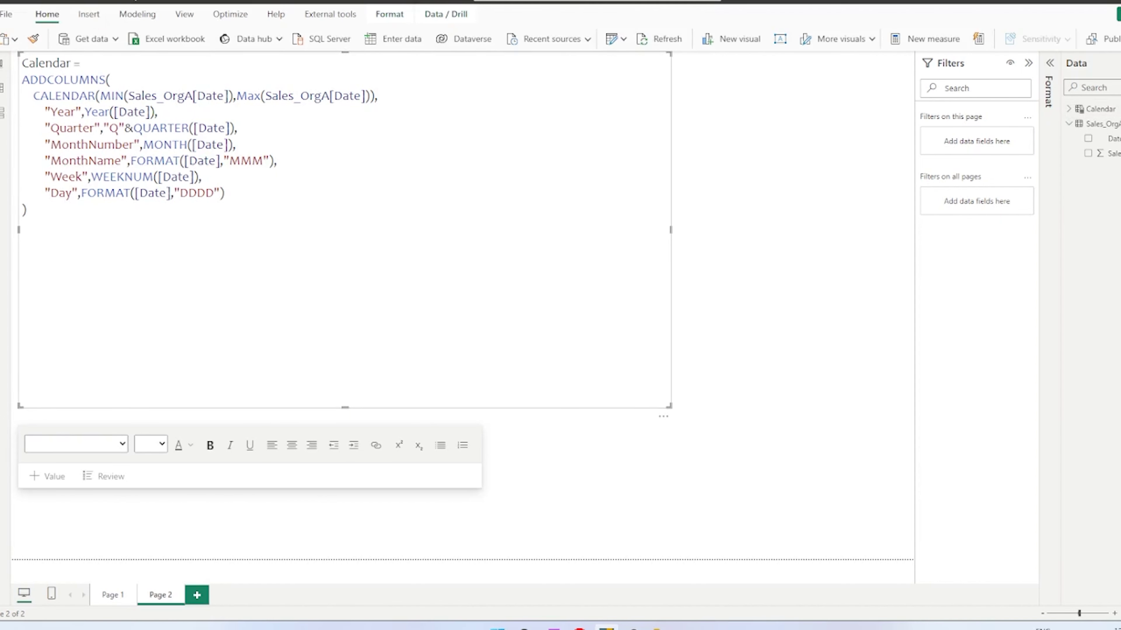
left_click(112, 594)
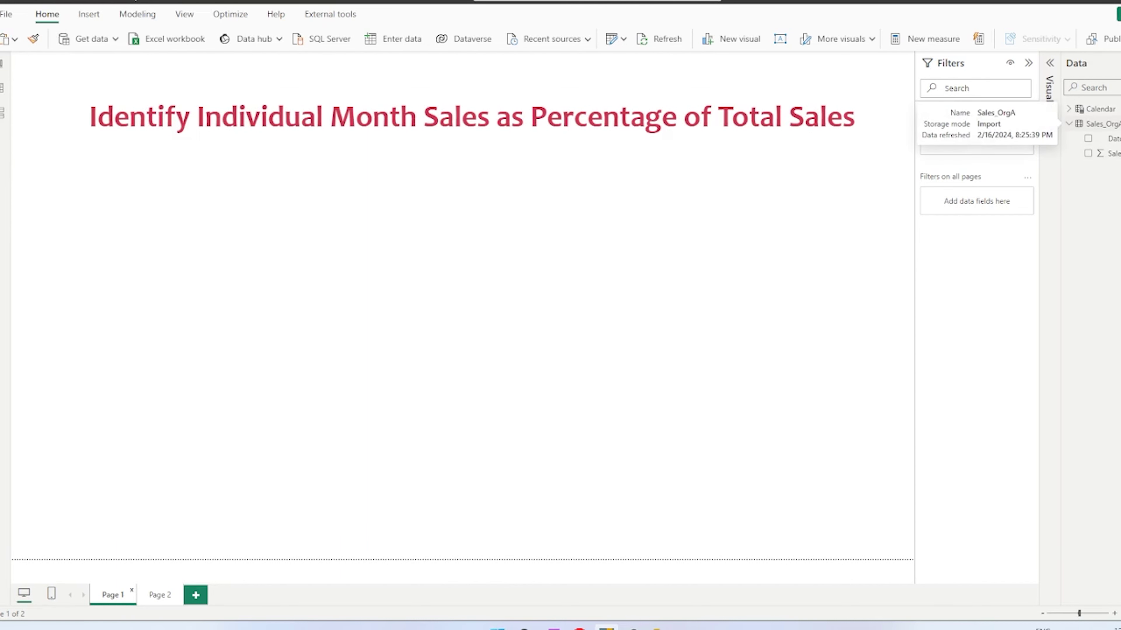
left_click(1068, 124)
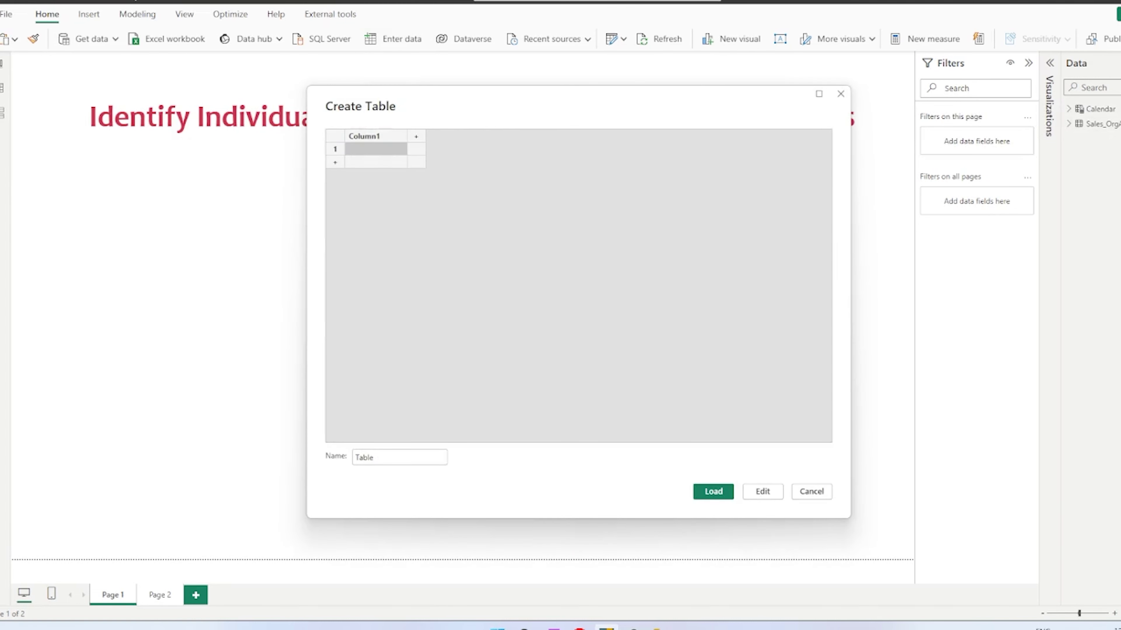
type("Me")
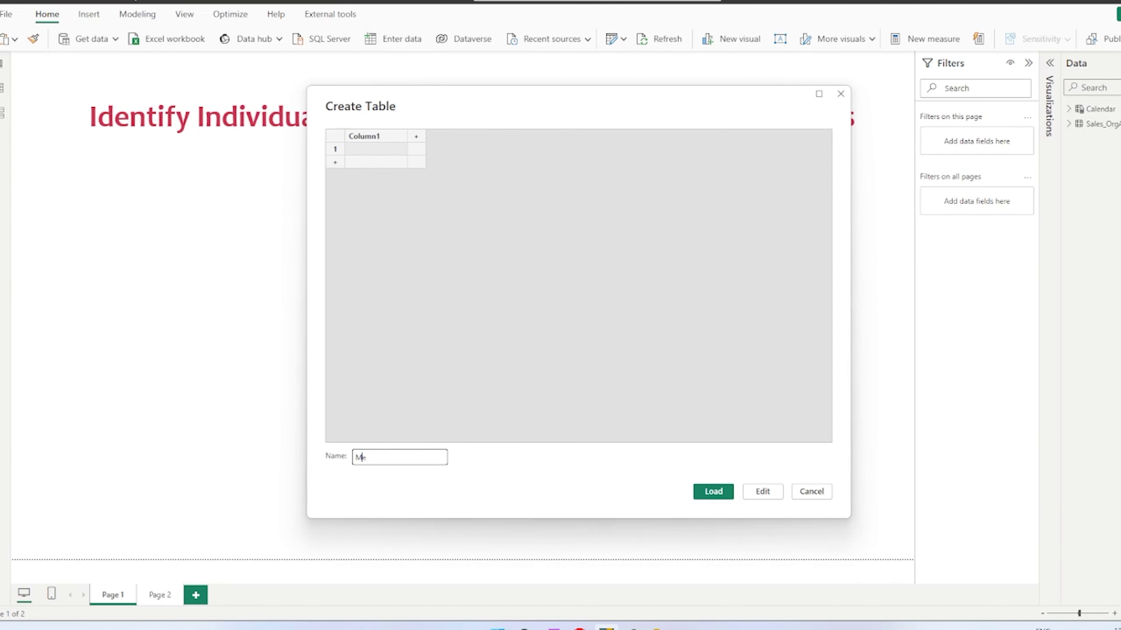
type("asures_Table")
key("Return")
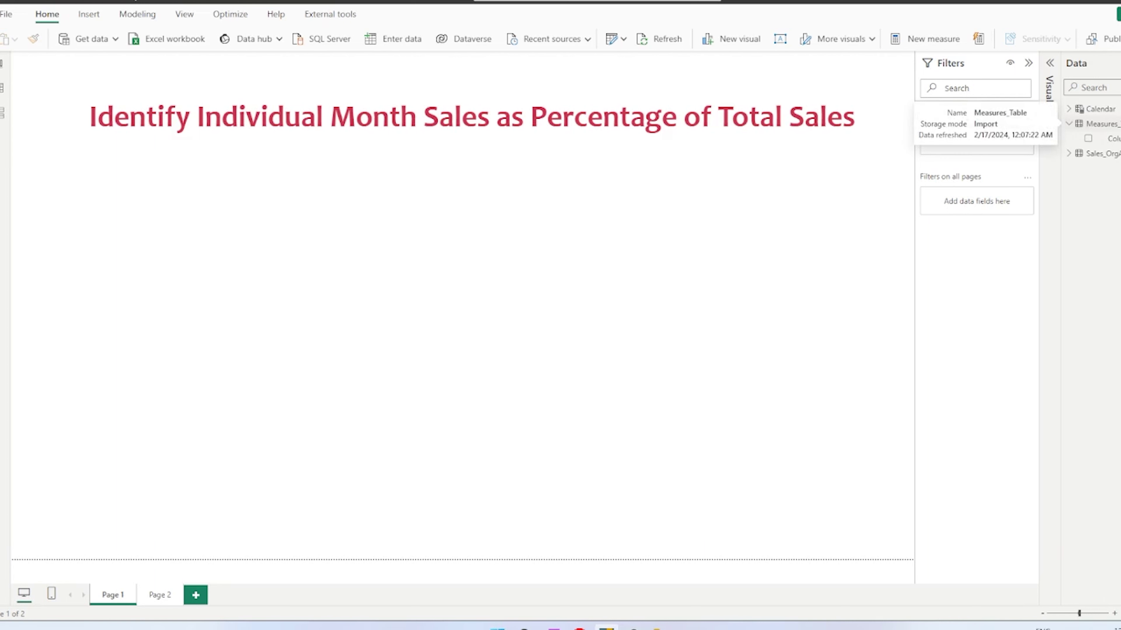
left_click(1101, 124)
left_click(1116, 124)
left_click(1116, 124)
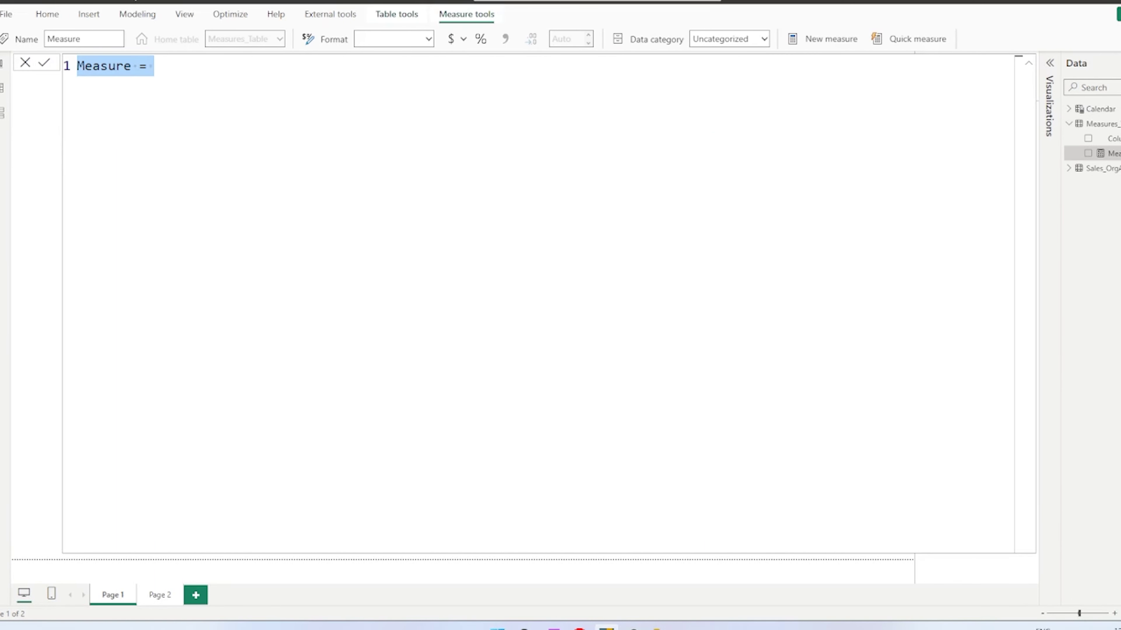
key("Right")
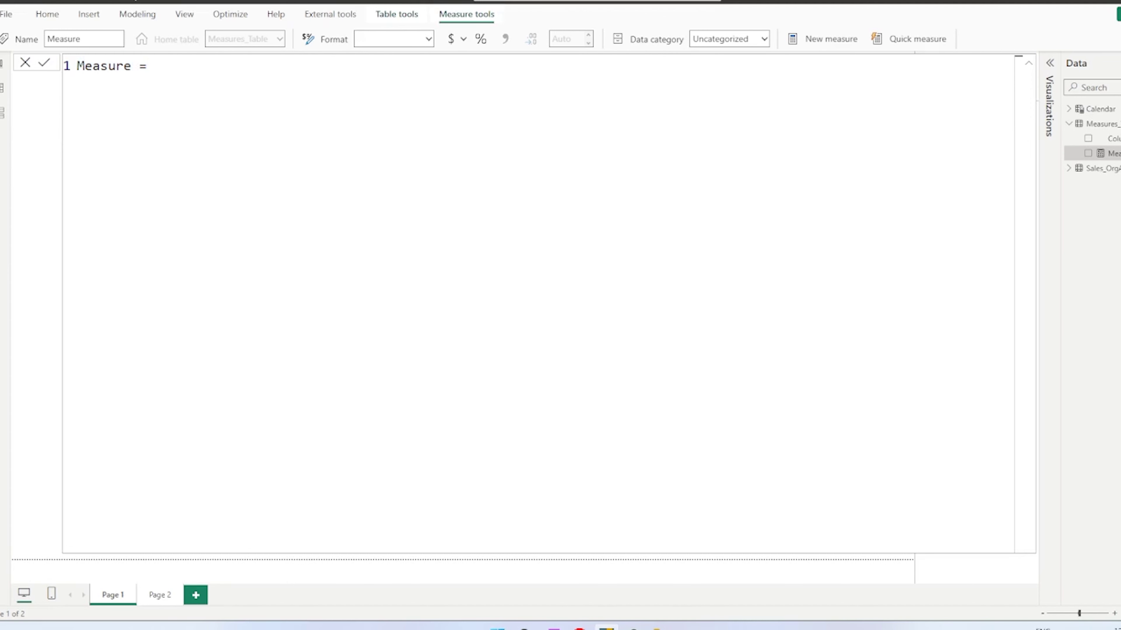
double_click(101, 66)
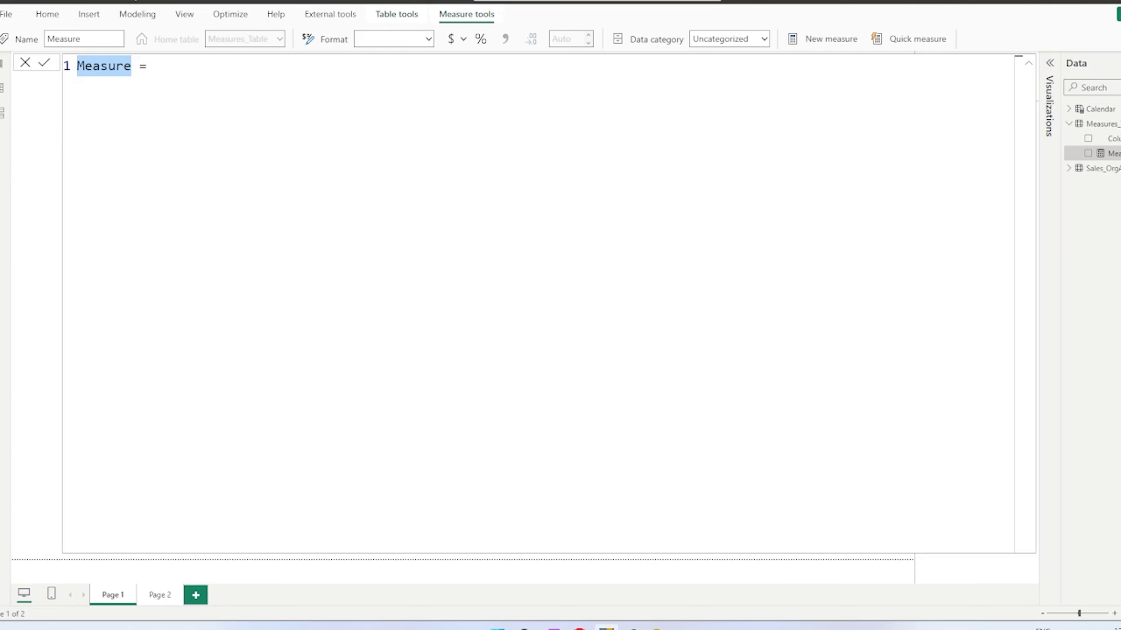
type("Perc_")
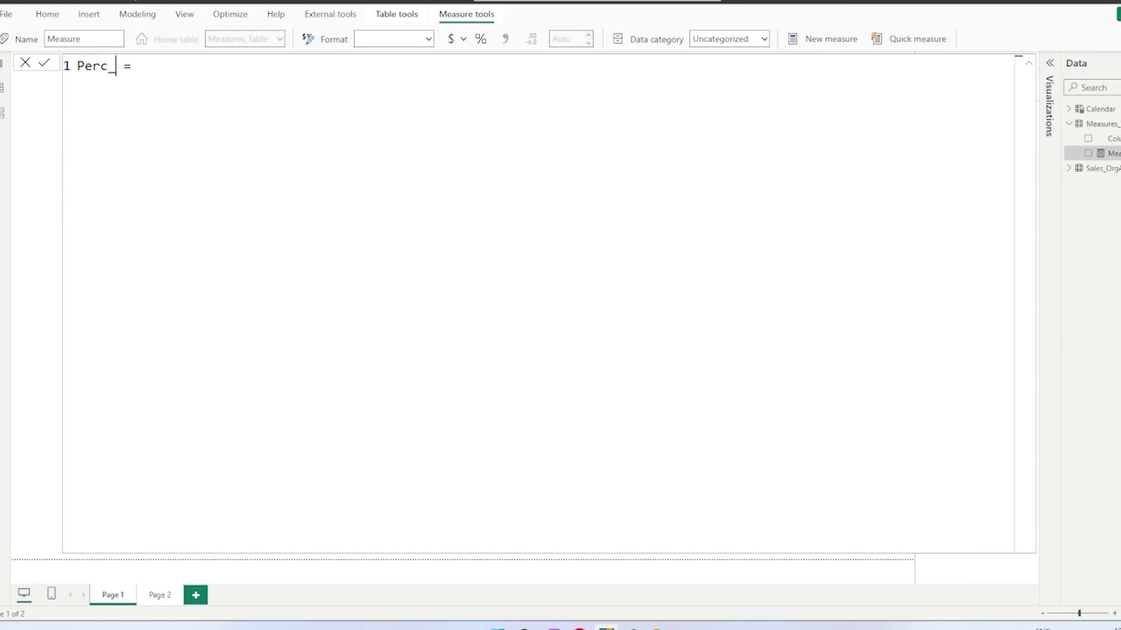
type("Sal")
key("BackSpace")
key("BackSpace")
key("BackSpace")
type("Of_Sal")
key("BackSpace")
key("BackSpace")
key("BackSpace")
key("BackSpace")
key("BackSpace")
key("BackSpace")
type("Of_Sales")
key("End")
key("shift+Return")
key("shift+Return")
key("shift+Return")
mouse_move(293, 199)
left_mouse_down()
mouse_move(293, 179)
mouse_move(331, 195)
left_mouse_up()
mouse_move(320, 182)
left_mouse_down()
mouse_move(362, 183)
mouse_move(412, 158)
mouse_move(419, 180)
left_mouse_up()
mouse_move(430, 160)
left_mouse_down()
mouse_move(428, 179)
mouse_move(441, 152)
left_mouse_up()
left_click_drag(432, 167, 454, 175)
mouse_move(464, 151)
left_mouse_down()
mouse_move(483, 171)
mouse_move(492, 146)
left_mouse_up()
mouse_move(485, 149)
left_mouse_down()
mouse_move(485, 170)
mouse_move(516, 169)
mouse_move(515, 155)
left_mouse_up()
mouse_move(530, 143)
left_mouse_down()
mouse_move(529, 165)
mouse_move(550, 161)
left_mouse_up()
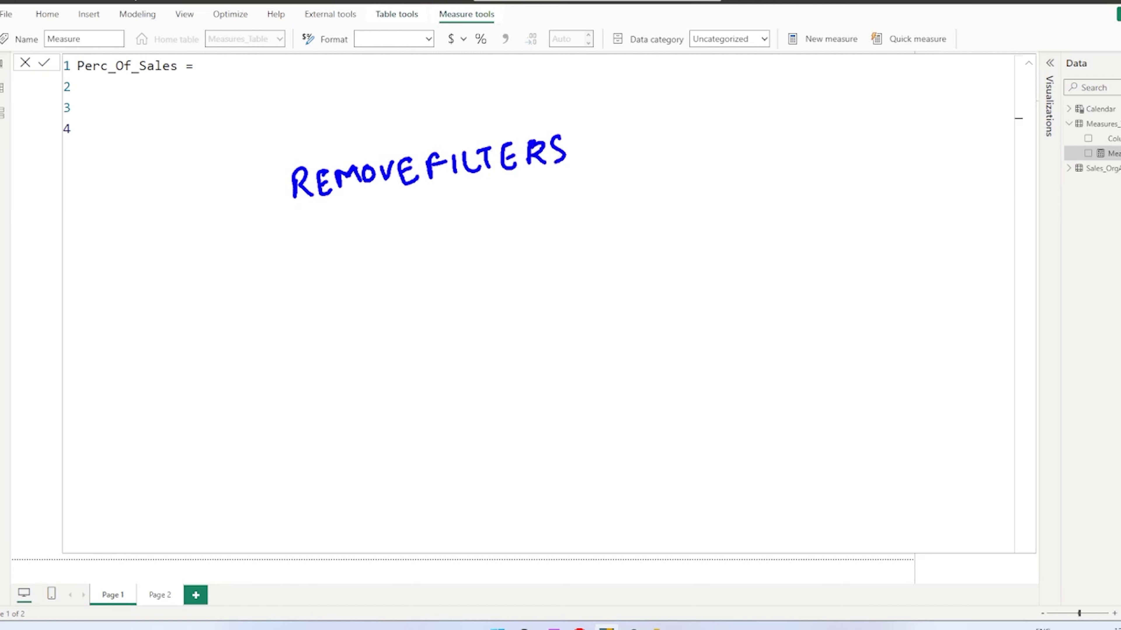
left_click_drag(297, 222, 522, 185)
mouse_move(400, 210)
left_mouse_down()
mouse_move(430, 260)
mouse_move(420, 268)
mouse_move(575, 256)
left_mouse_up()
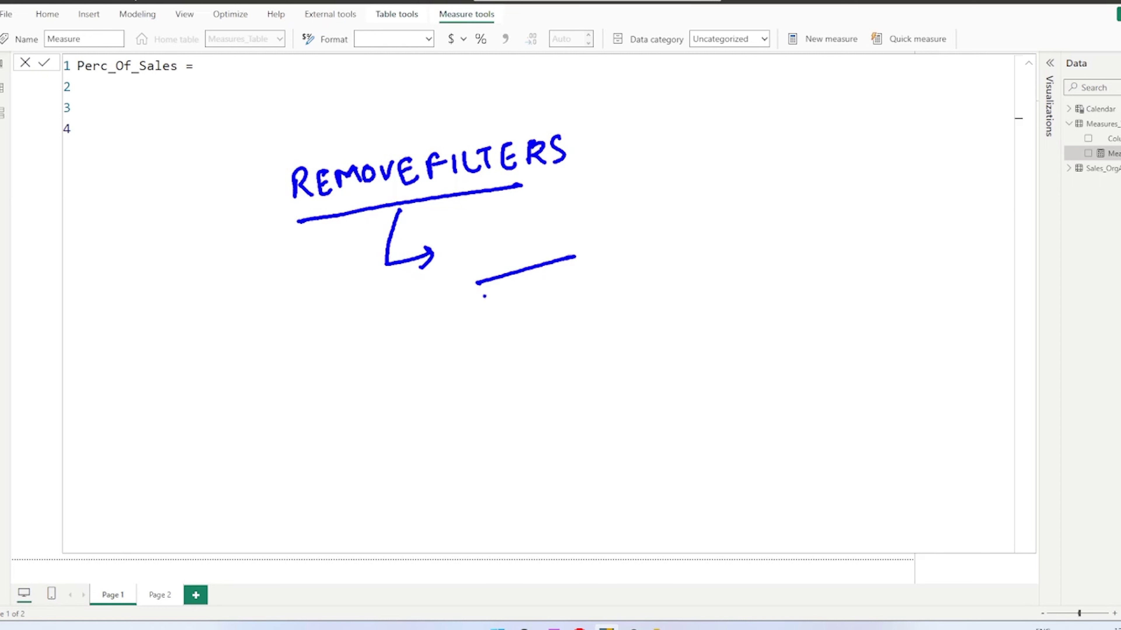
left_click_drag(484, 291, 503, 286)
mouse_move(492, 289)
left_mouse_down()
mouse_move(489, 311)
mouse_move(498, 305)
left_mouse_up()
mouse_move(513, 289)
left_mouse_down()
mouse_move(512, 307)
mouse_move(517, 296)
left_mouse_up()
left_click_drag(523, 294, 532, 299)
left_click_drag(540, 279, 536, 299)
mouse_move(547, 290)
left_mouse_down()
mouse_move(568, 280)
mouse_move(566, 294)
left_mouse_up()
mouse_move(564, 285)
left_mouse_down()
mouse_move(558, 292)
mouse_move(582, 268)
mouse_move(586, 285)
left_mouse_up()
left_click_drag(586, 282, 587, 312)
left_click_drag(619, 259, 608, 287)
mouse_move(639, 272)
left_mouse_down()
mouse_move(641, 283)
mouse_move(667, 279)
left_mouse_up()
left_click_drag(682, 261, 662, 279)
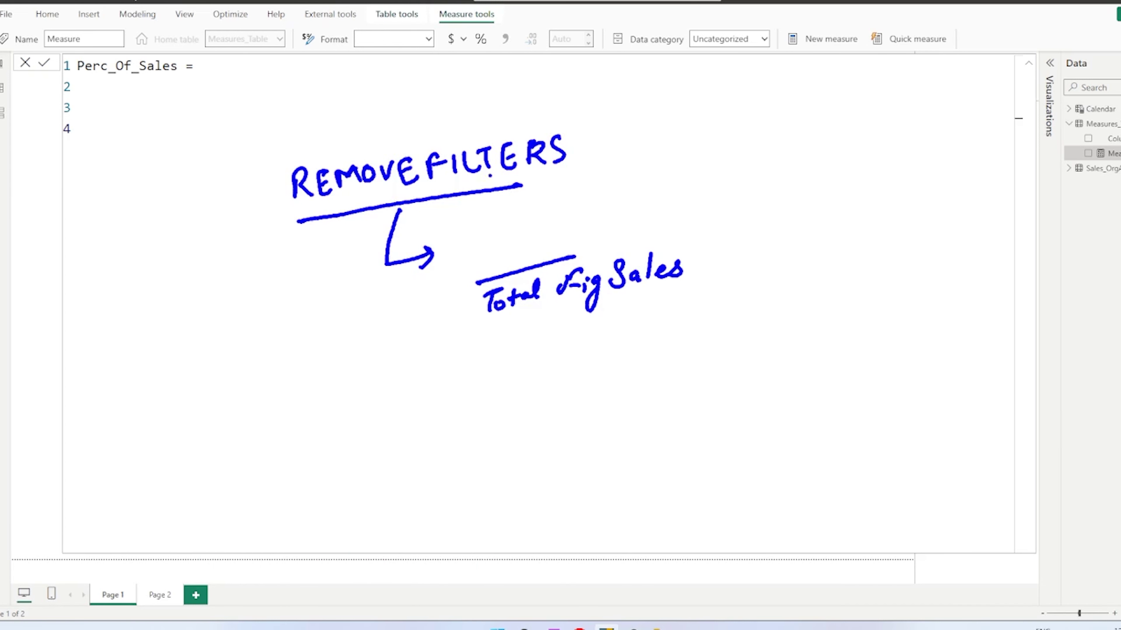
left_click_drag(575, 154, 620, 133)
mouse_move(280, 150)
left_mouse_down()
mouse_move(261, 170)
mouse_move(289, 249)
left_mouse_up()
mouse_move(316, 133)
left_mouse_down()
mouse_move(316, 98)
mouse_move(330, 116)
mouse_move(415, 104)
left_mouse_up()
left_click_drag(414, 83, 405, 113)
left_click_drag(355, 135, 422, 117)
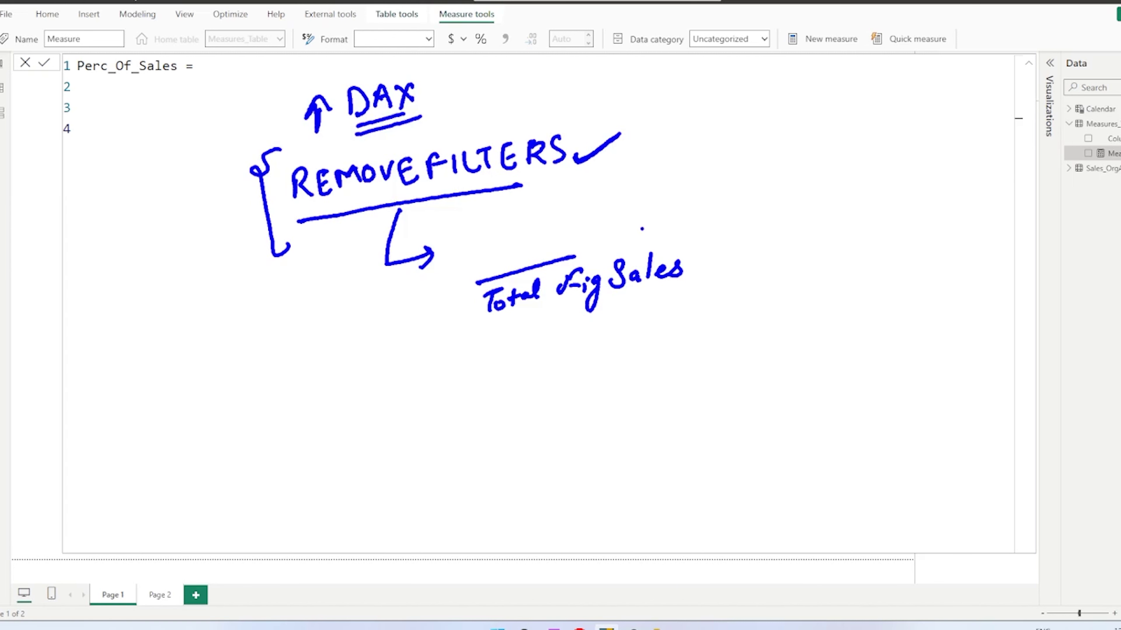
left_click_drag(584, 254, 682, 234)
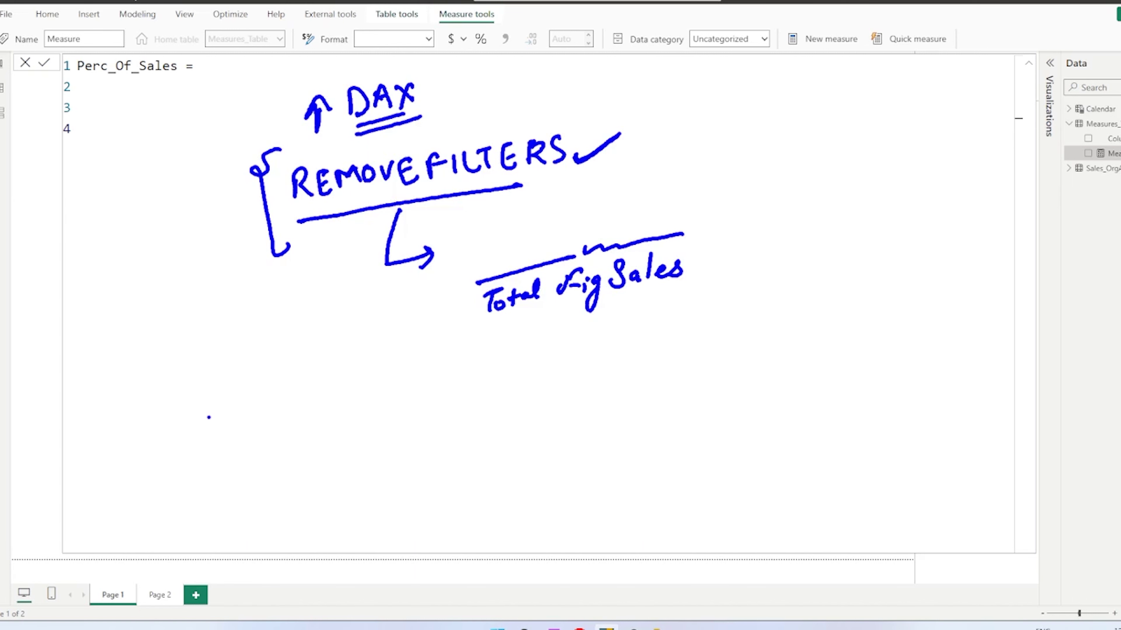
mouse_move(206, 417)
left_mouse_down()
mouse_move(189, 450)
mouse_move(230, 445)
left_mouse_up()
left_click_drag(242, 413, 240, 445)
left_click_drag(246, 434, 262, 442)
left_click_drag(290, 391, 272, 463)
mouse_move(395, 213)
left_mouse_down()
mouse_move(371, 369)
mouse_move(346, 389)
left_mouse_up()
left_click_drag(346, 391, 367, 410)
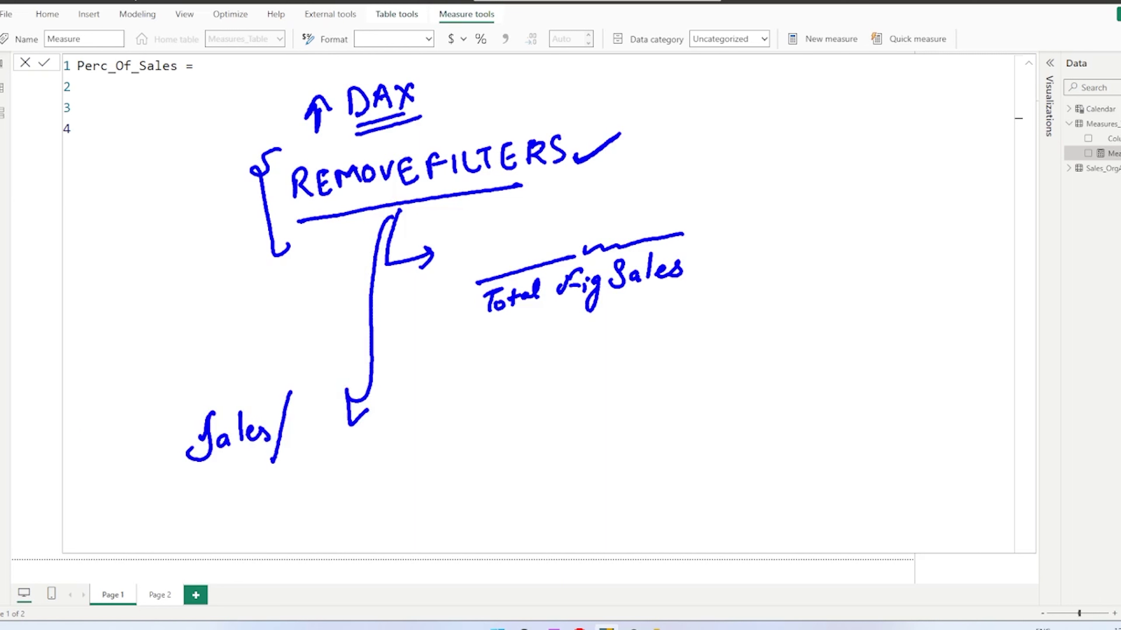
mouse_move(171, 482)
left_mouse_down()
mouse_move(169, 517)
mouse_move(201, 513)
left_mouse_up()
mouse_move(245, 483)
left_mouse_down()
mouse_move(232, 508)
mouse_move(247, 485)
left_mouse_up()
mouse_move(263, 513)
left_mouse_down()
mouse_move(293, 532)
mouse_move(324, 479)
mouse_move(340, 484)
left_mouse_up()
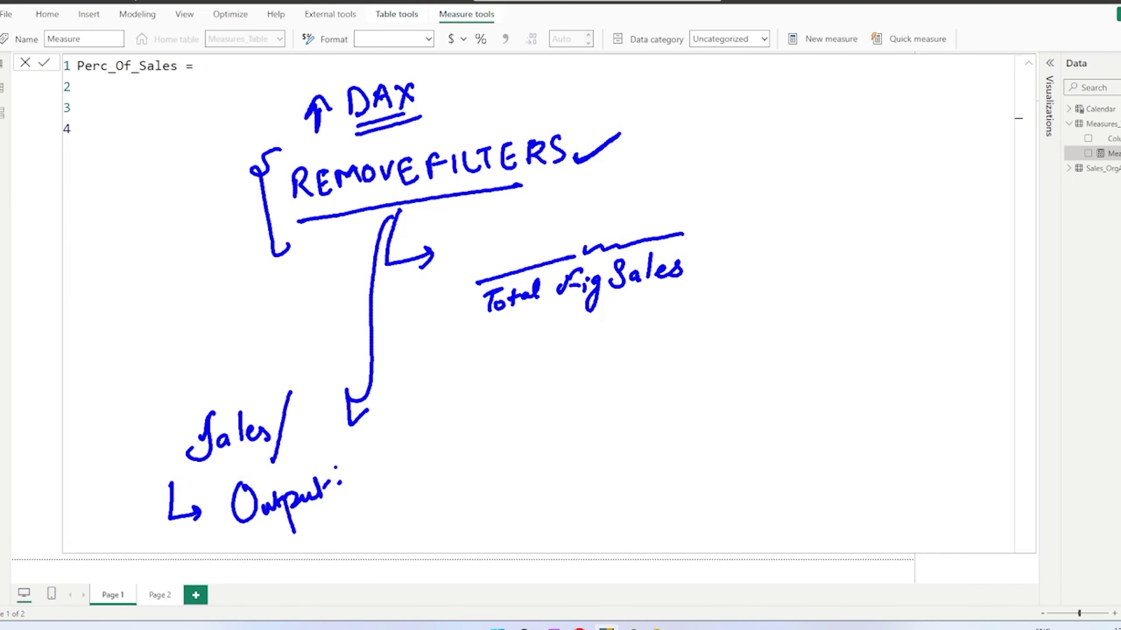
key("Escape")
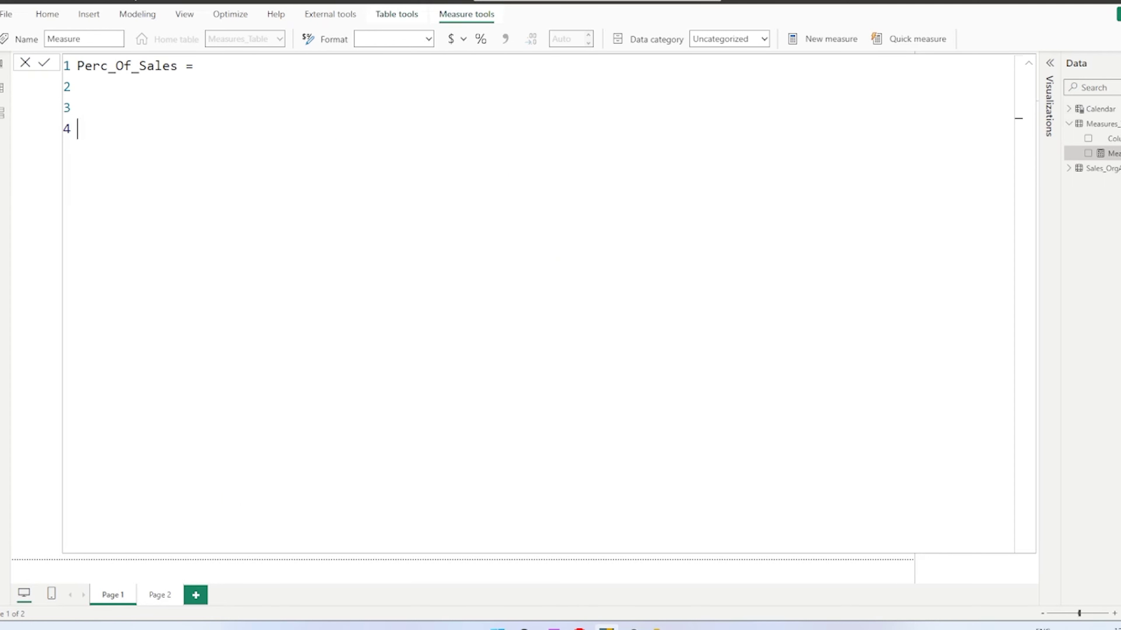
left_click(78, 108)
type("CAL")
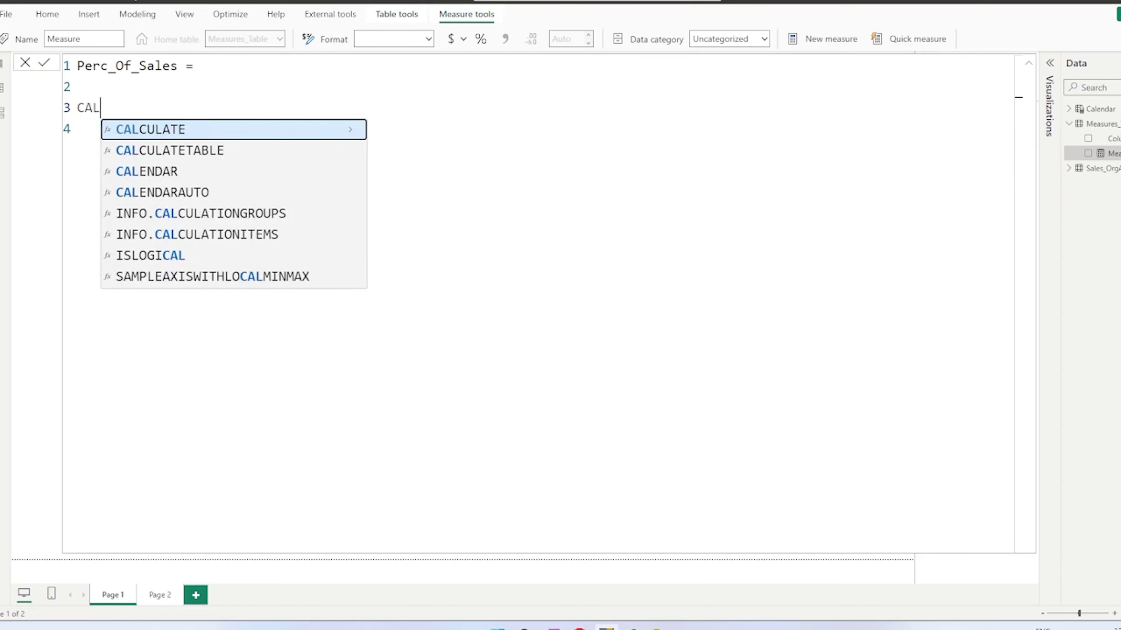
key("Tab")
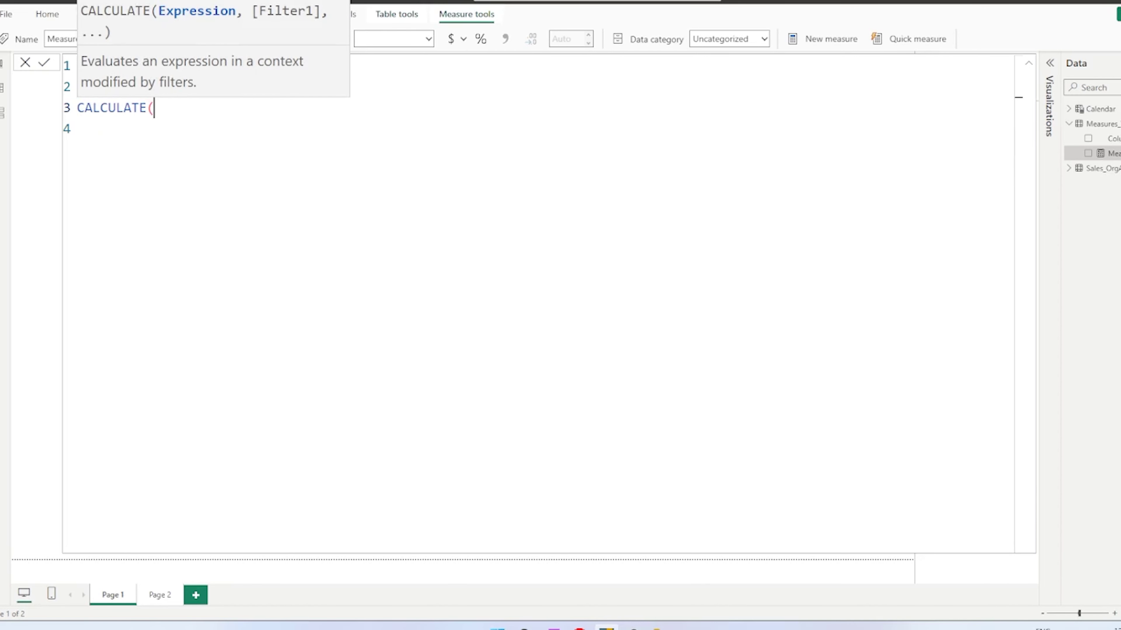
key("BackSpace")
key("BackSpace")
key("BackSpace")
key("BackSpace")
key("BackSpace")
key("BackSpace")
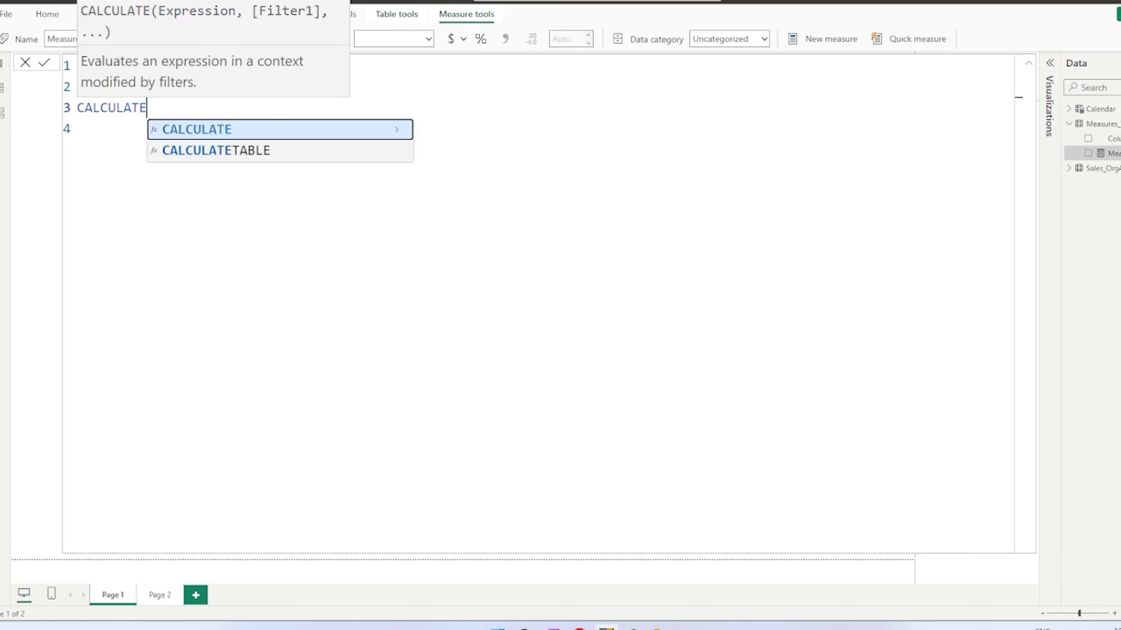
key("BackSpace")
key("BackSpace")
key("BackSpace")
key("BackSpace")
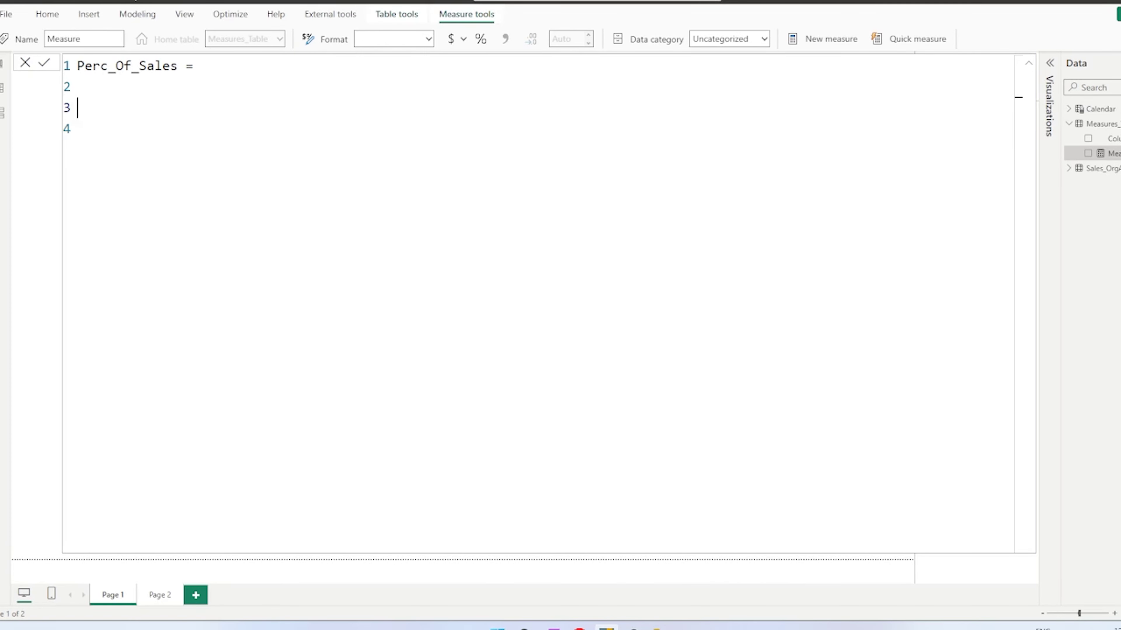
key("Escape")
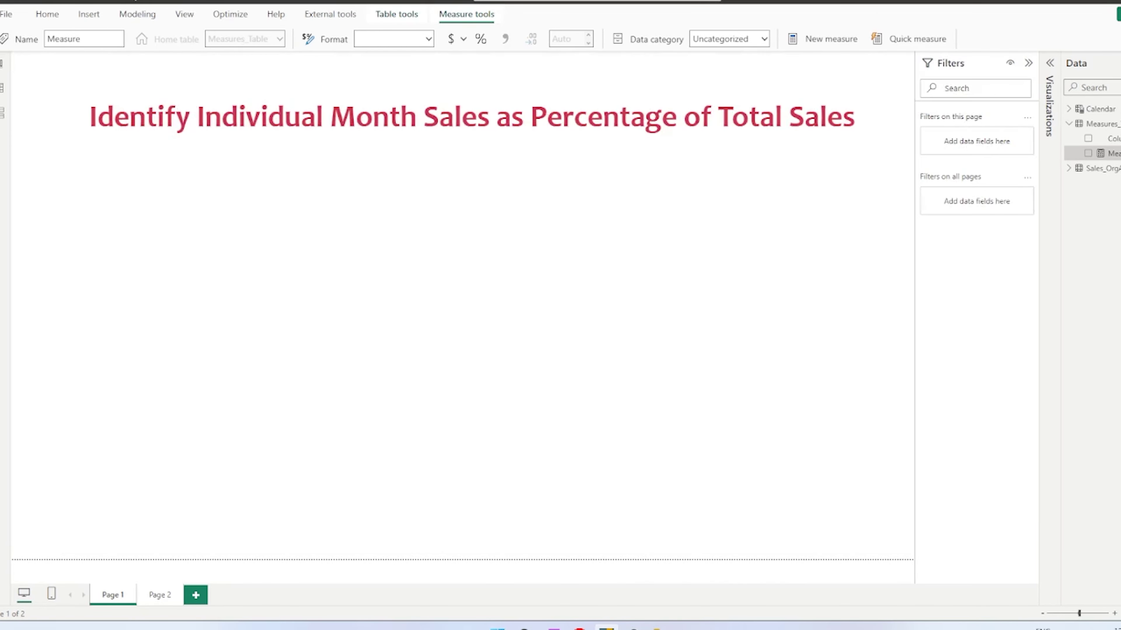
Add a new measure to Measures_Table and name it Total_Sales
left_click(1101, 124)
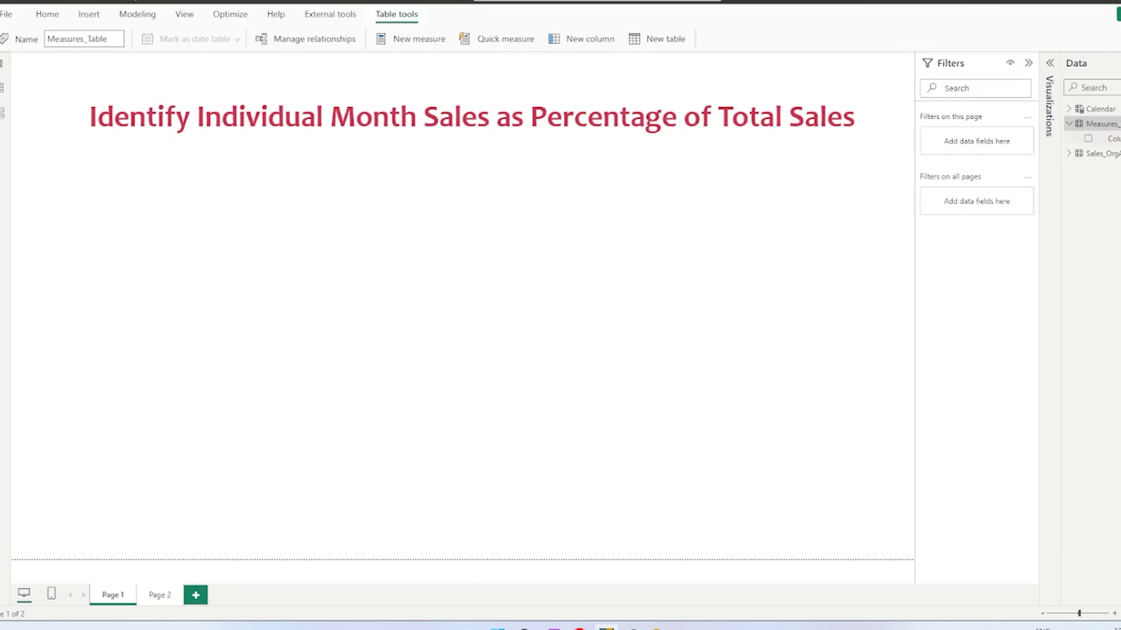
right_click(1100, 124)
left_click(1090, 145)
double_click(103, 66)
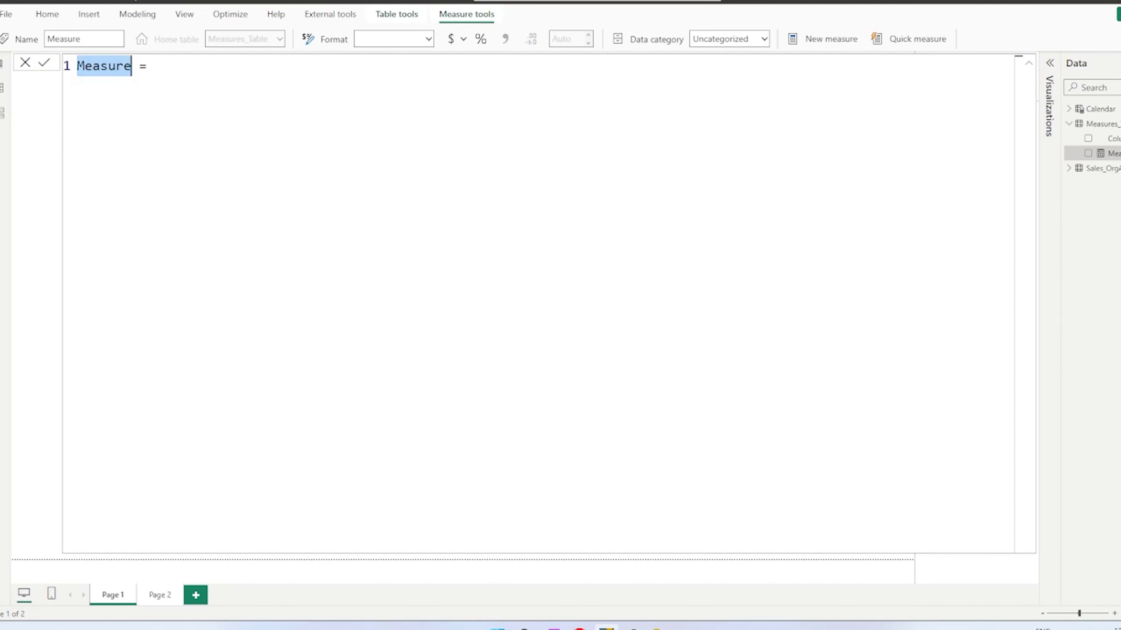
type("Tot")
type("al_Sa;e")
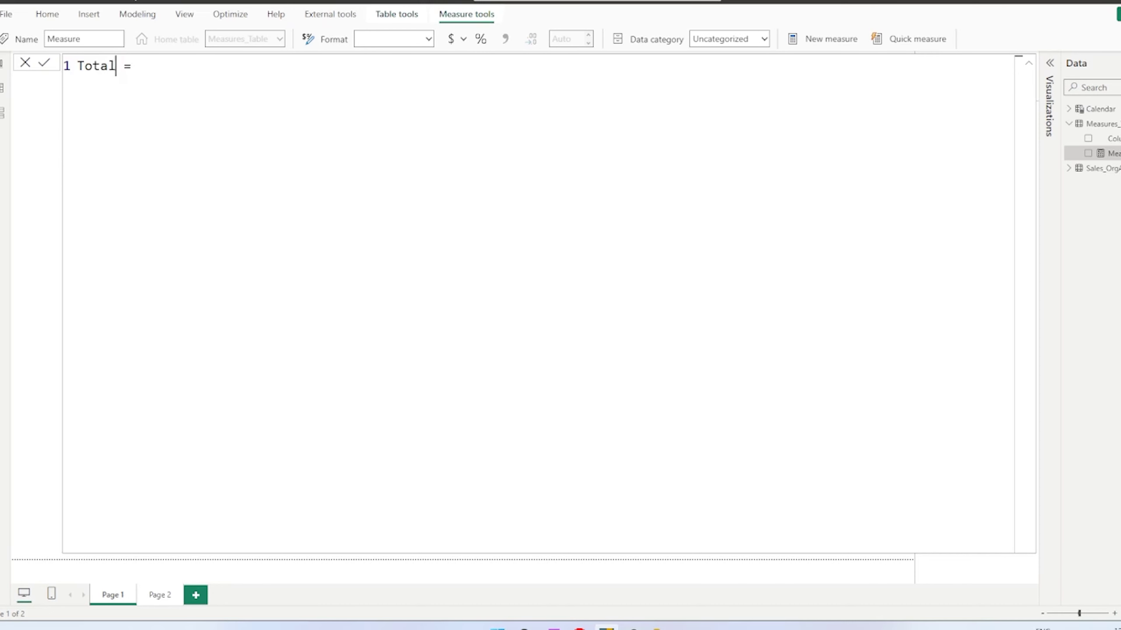
key("BackSpace")
key("BackSpace")
type("les")
key("Right")
key("Right")
key("Right")
Define Total_Sales on a separate line of its formula as SUM(Sales_OrgA[Sales])
key("shift+Return")
key("shift+Return")
type("SU")
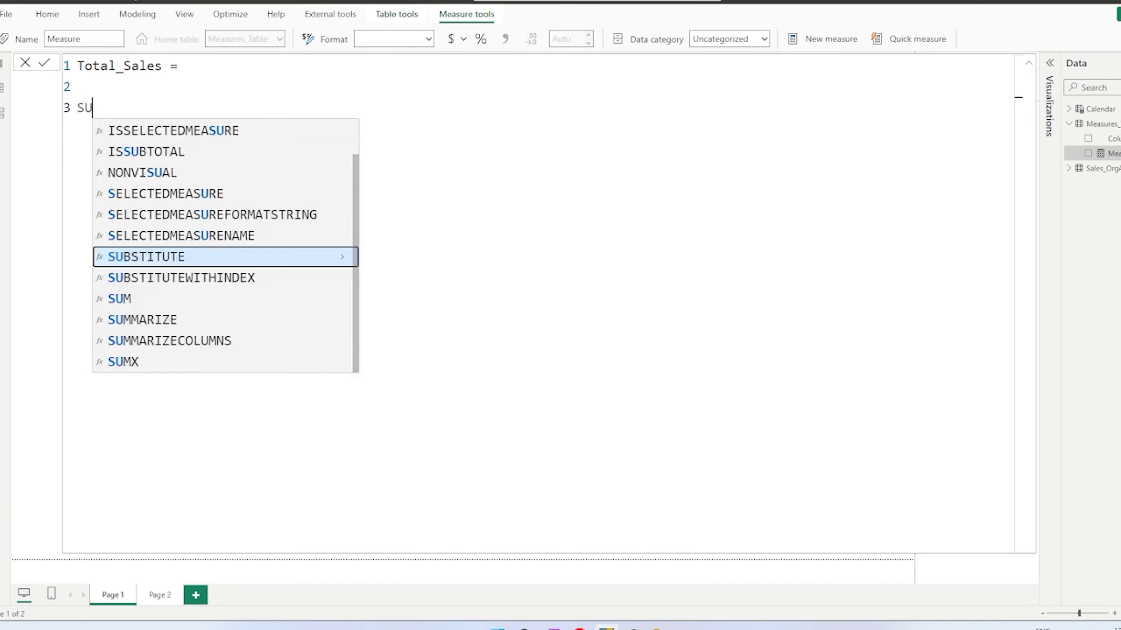
type("M(Sa")
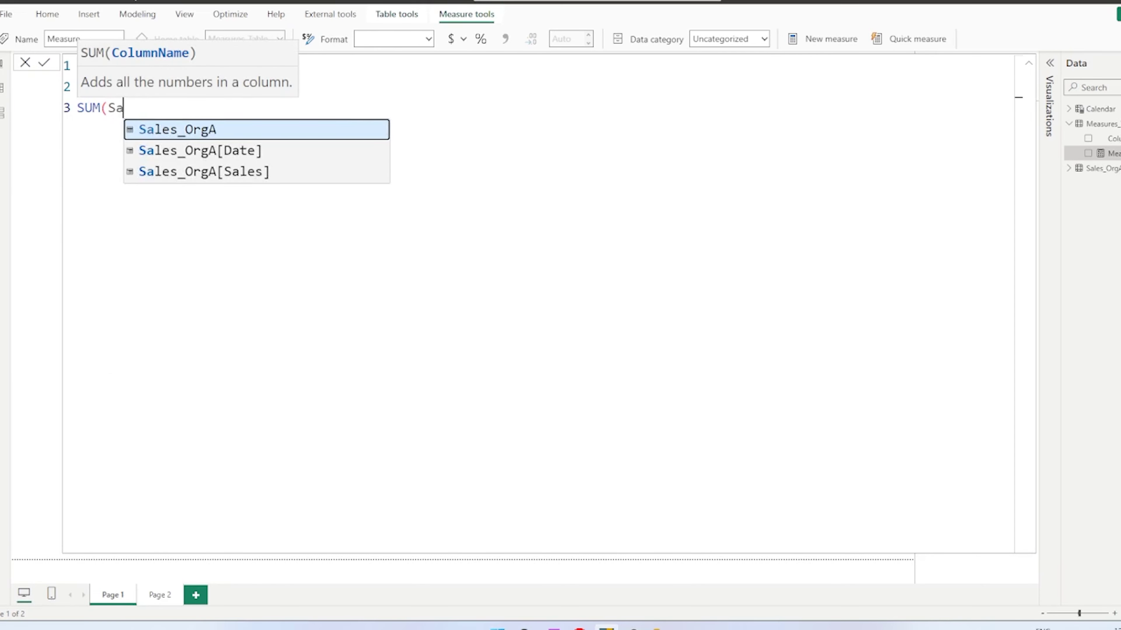
key("Down")
key("Down")
key("Tab")
type(")")
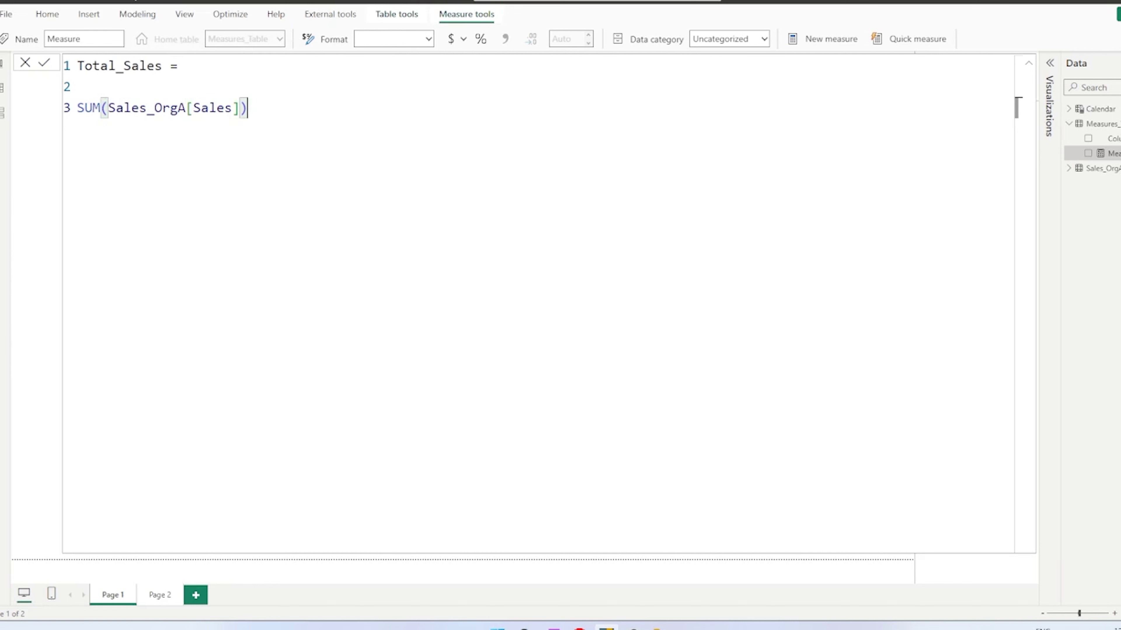
key("ctrl+d")
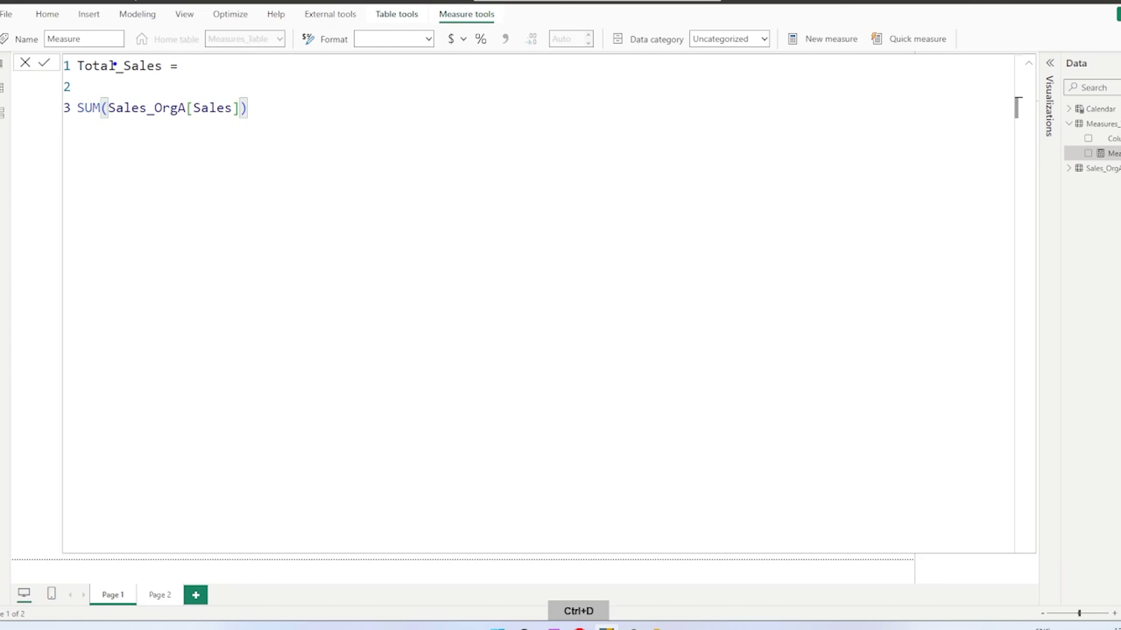
mouse_move(121, 142)
left_mouse_down()
mouse_move(190, 136)
mouse_move(146, 167)
left_mouse_up()
mouse_move(194, 132)
left_mouse_down()
mouse_move(229, 124)
mouse_move(181, 200)
mouse_move(97, 155)
mouse_move(132, 145)
left_mouse_up()
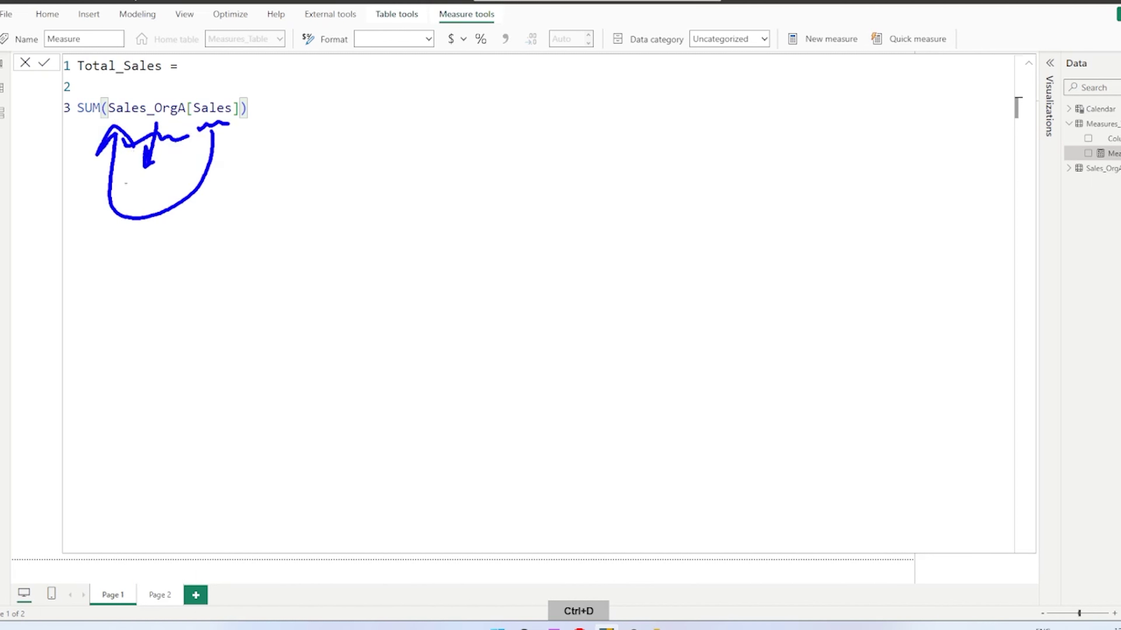
mouse_move(213, 157)
left_mouse_down()
mouse_move(243, 149)
mouse_move(234, 159)
left_mouse_up()
key("Escape")
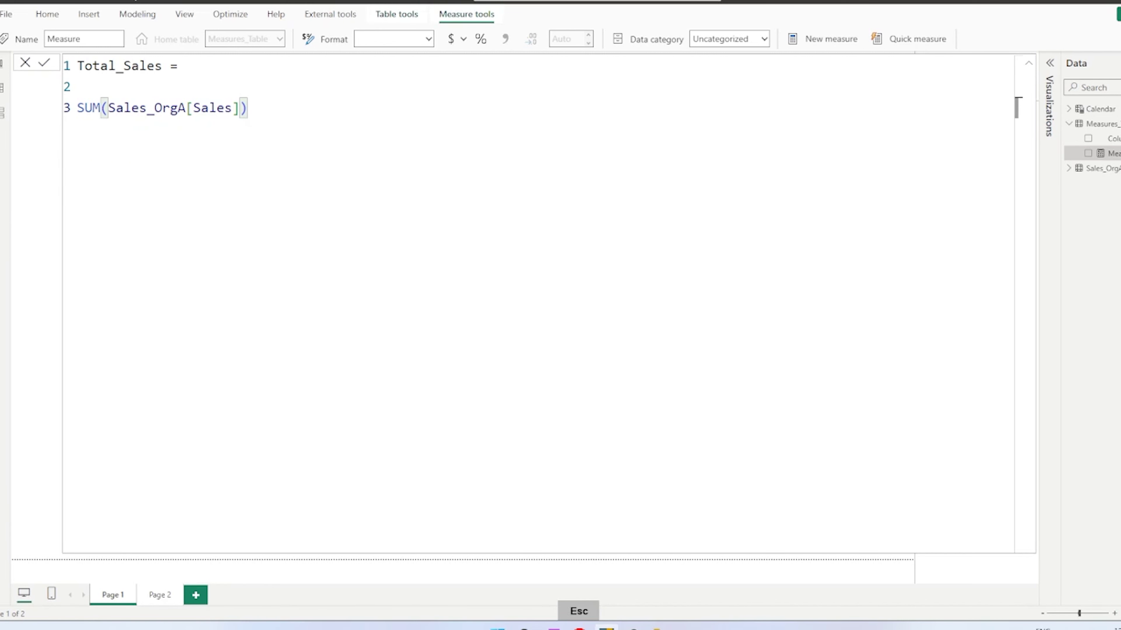
Commit the Total_Sales measure
left_click(531, 39)
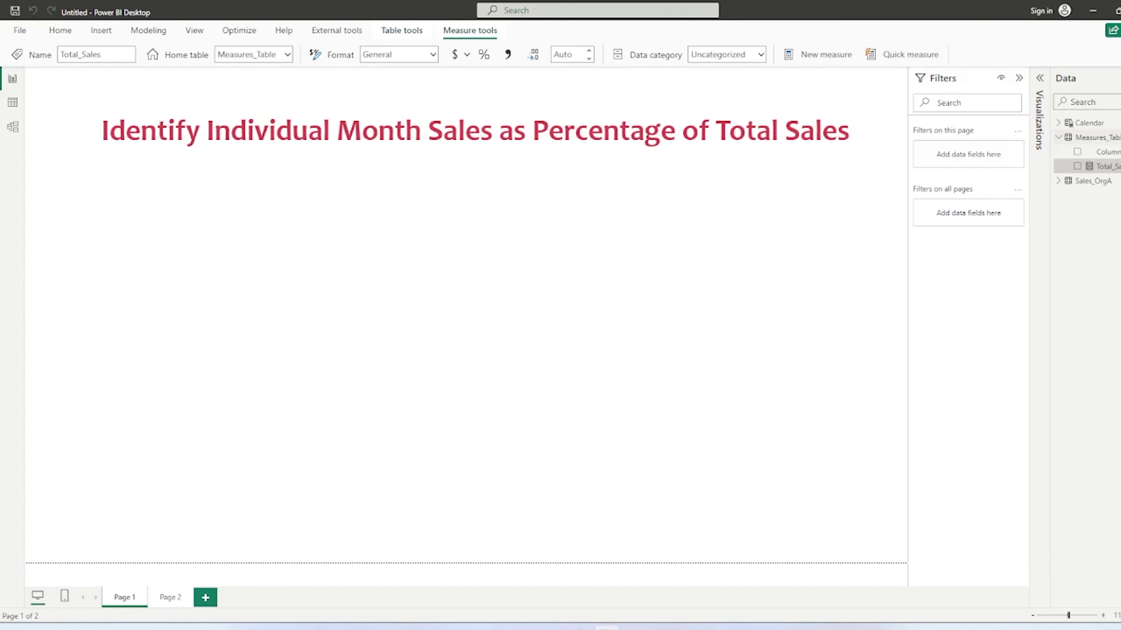
Add another new measure to Measures_Table and name it Perc_Of_TotalSales
right_click(1099, 138)
left_click(1094, 158)
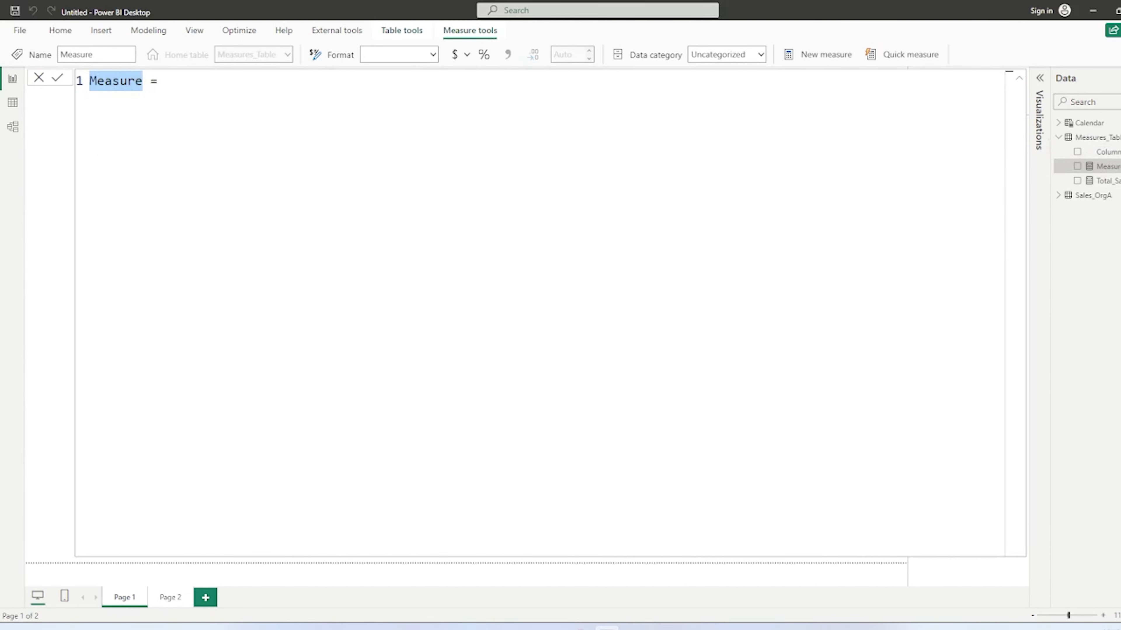
type("Perc_Of_TotalSales")
key("Right")
key("Right")
key("Right")
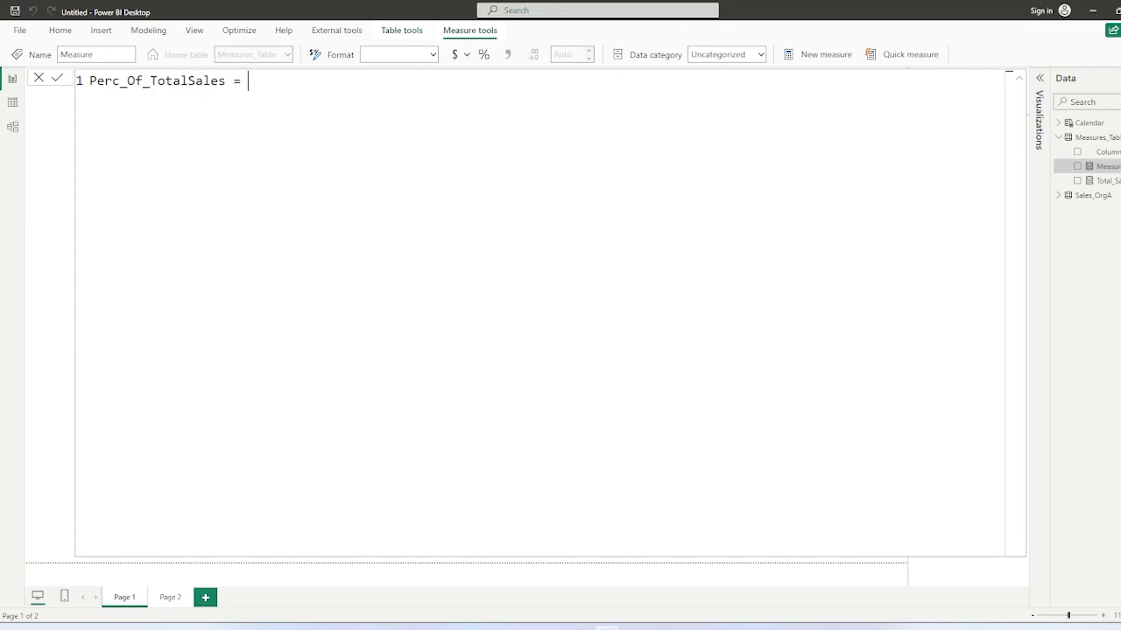
Start a variable Dr on a separate line of the Perc_Of_TotalSales formula, using CALCULATE with [Total_Sales] as its expression
key("shift+Return")
key("shift+Return")
type("C")
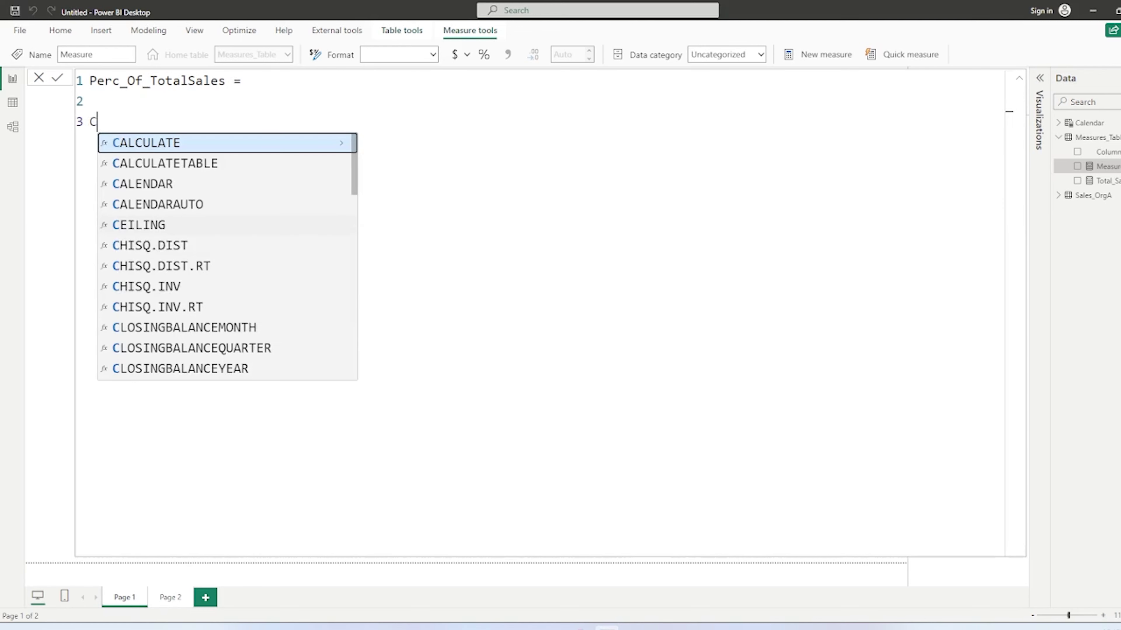
key("BackSpace")
type("Va")
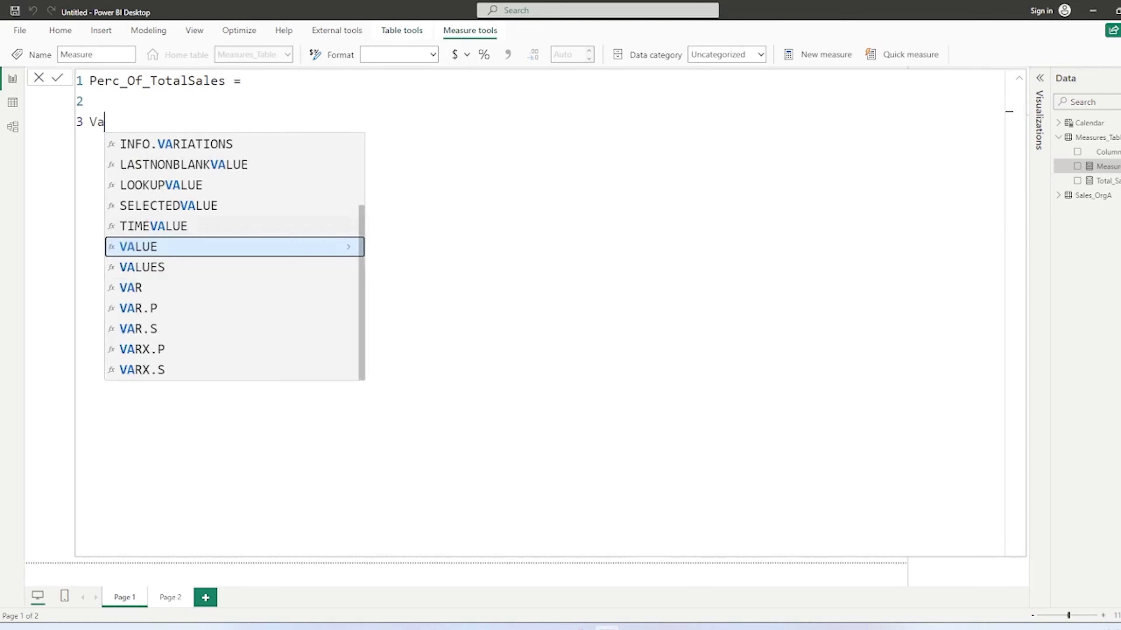
type("r =")
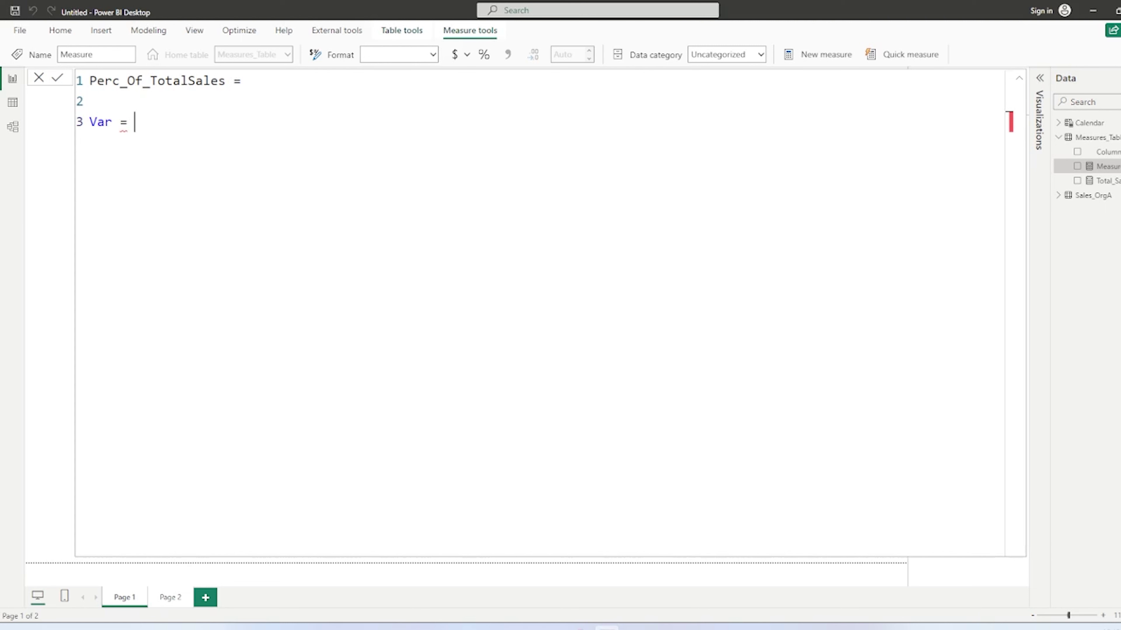
key("BackSpace")
key("BackSpace")
key("BackSpace")
type("Dr = CAL")
key("Tab")
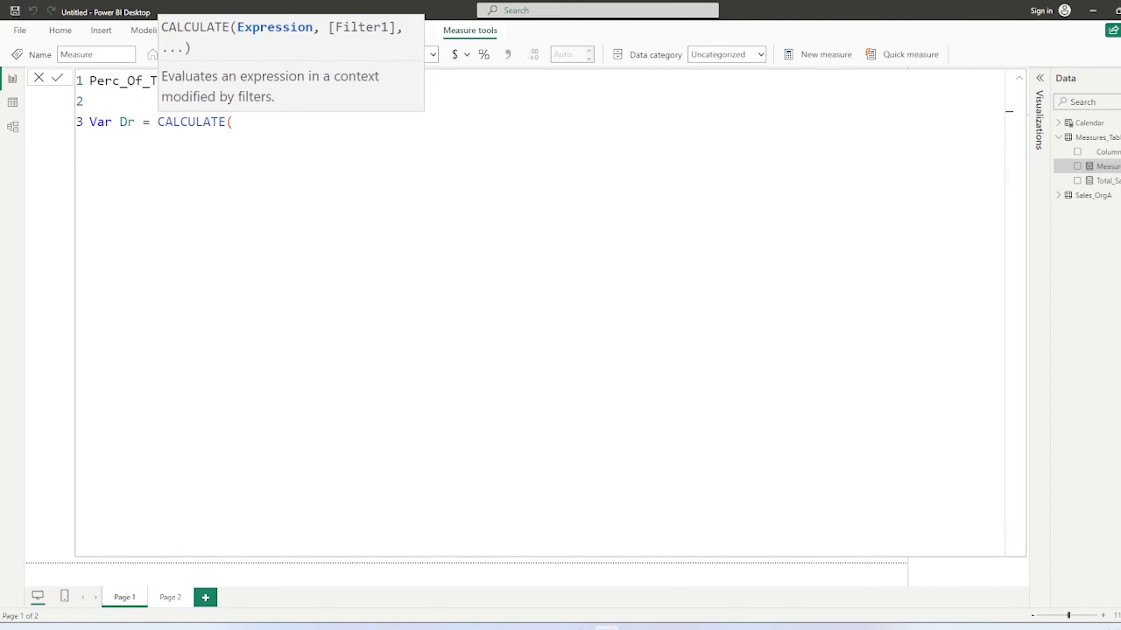
type("[")
key("Tab")
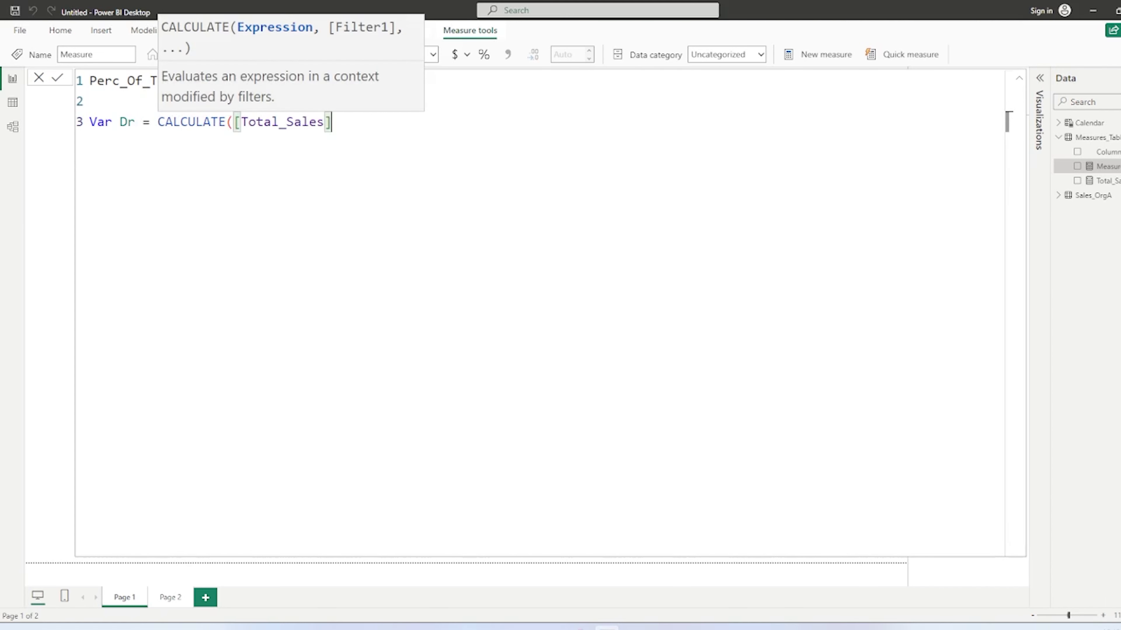
Complete the Dr variable's CALCULATE with REMOVEFILTERS(Sales_OrgA) as its filter argument
type(",")
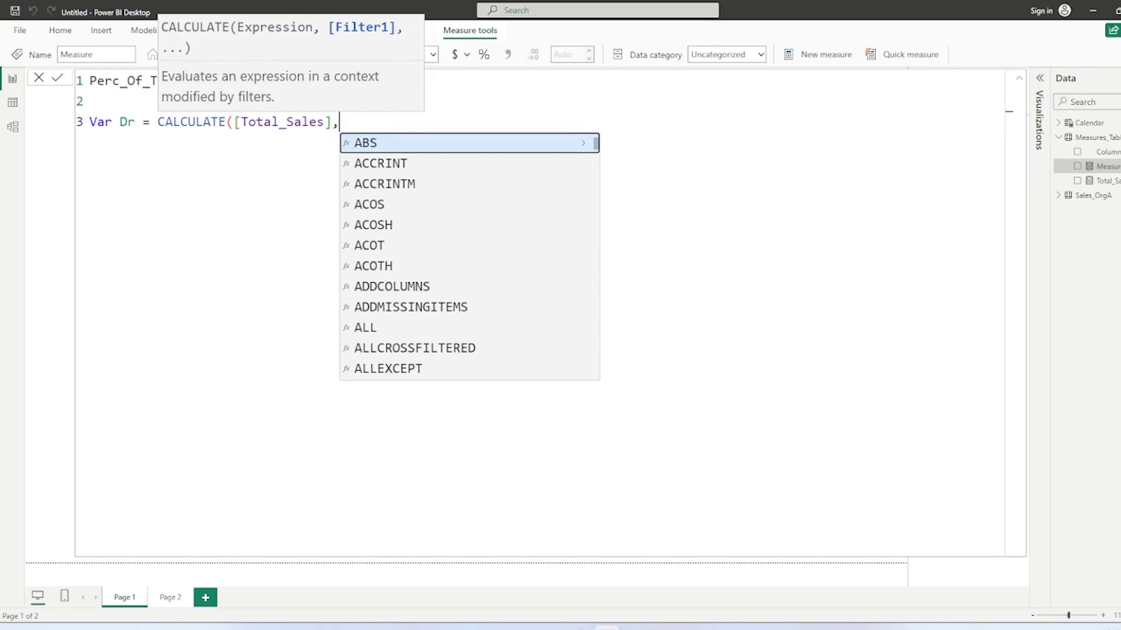
type("REM")
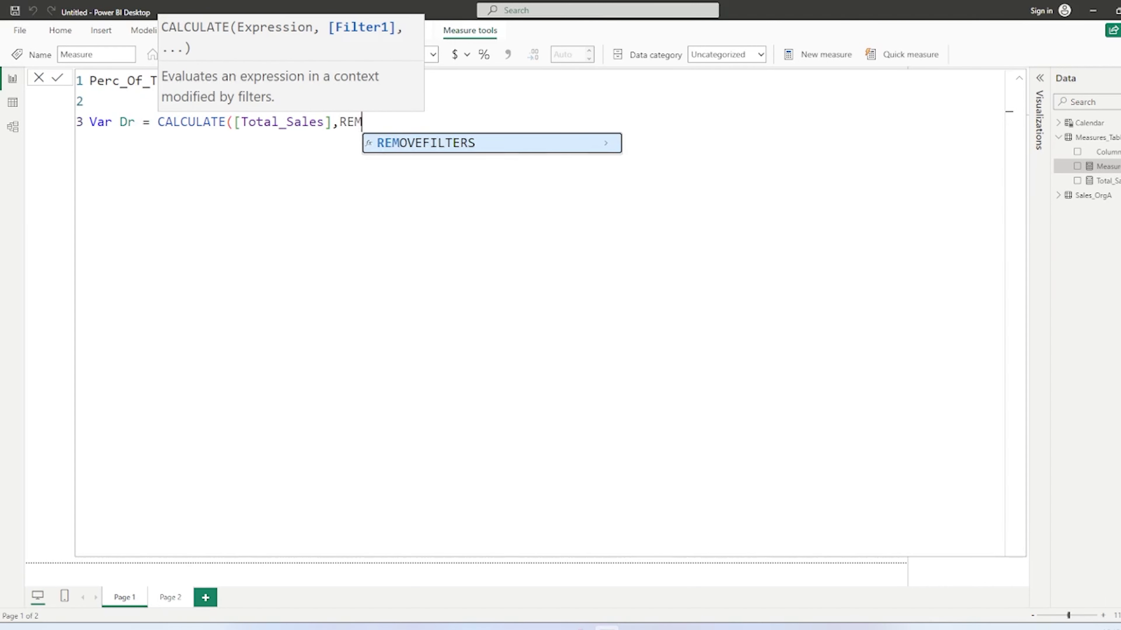
key("Tab")
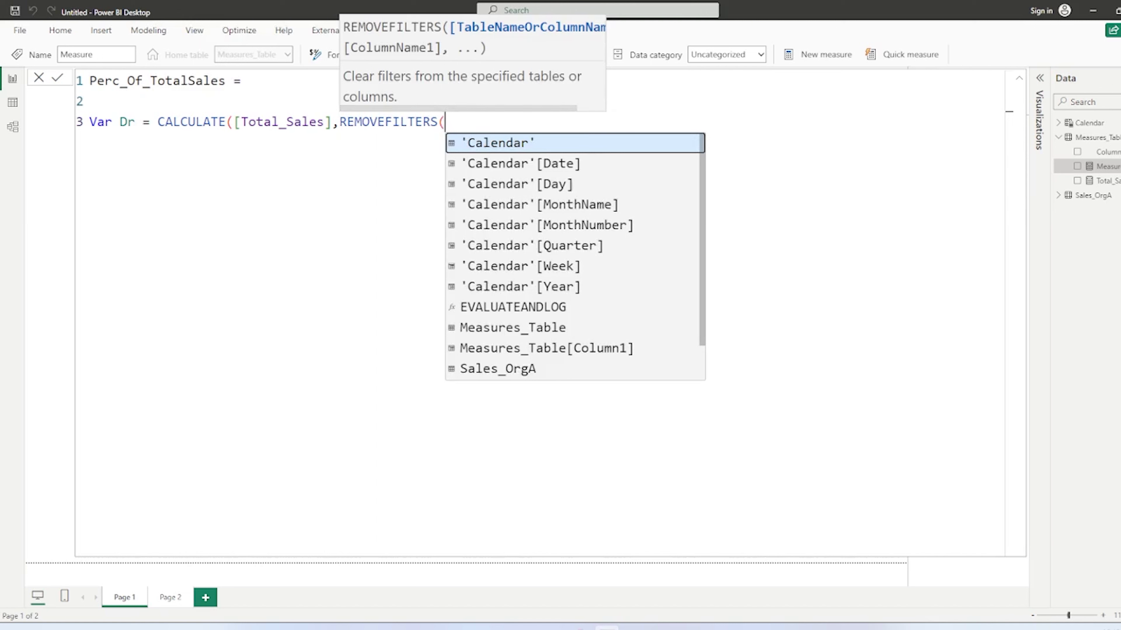
type("Sal")
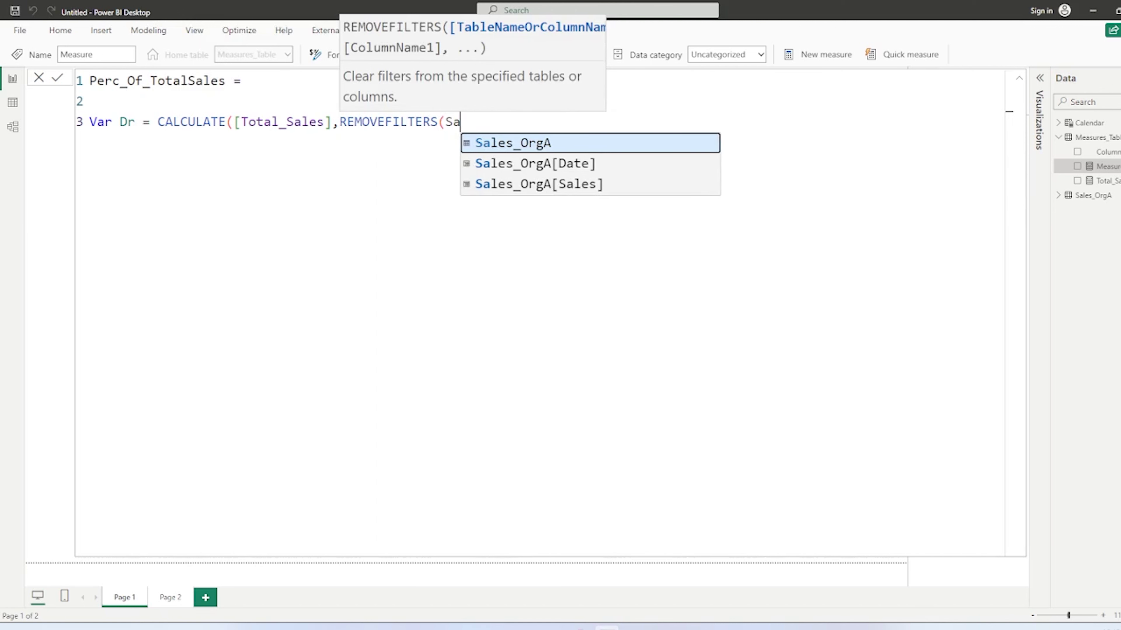
key("Down")
key("Down")
key("Tab")
key("BackSpace")
key("BackSpace")
key("BackSpace")
key("BackSpace")
key("BackSpace")
key("BackSpace")
key("BackSpace")
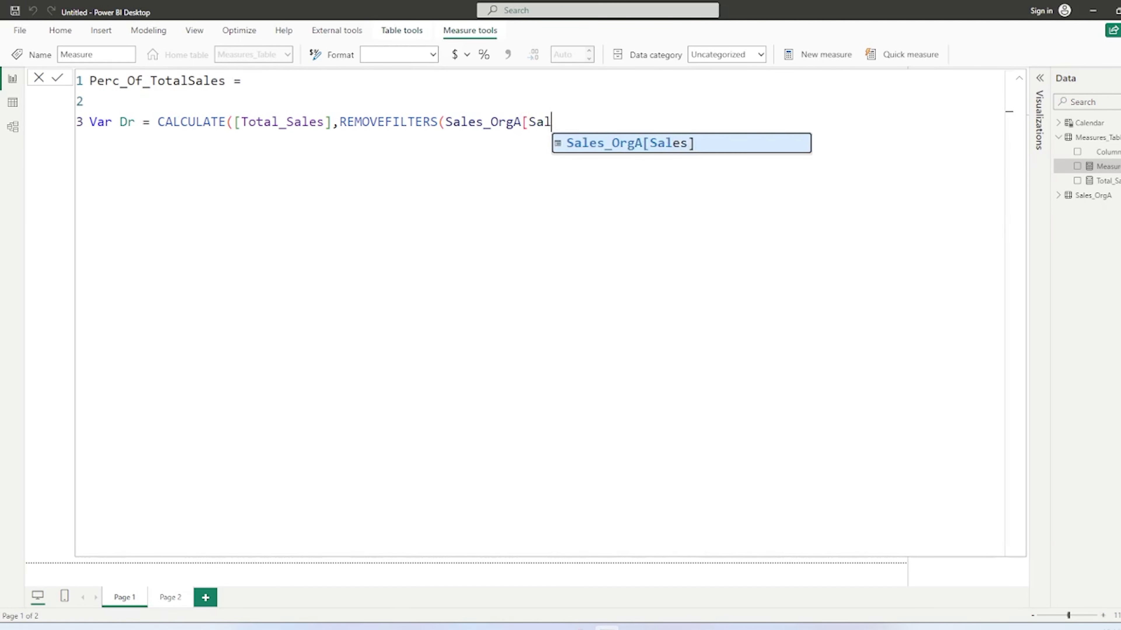
type("))")
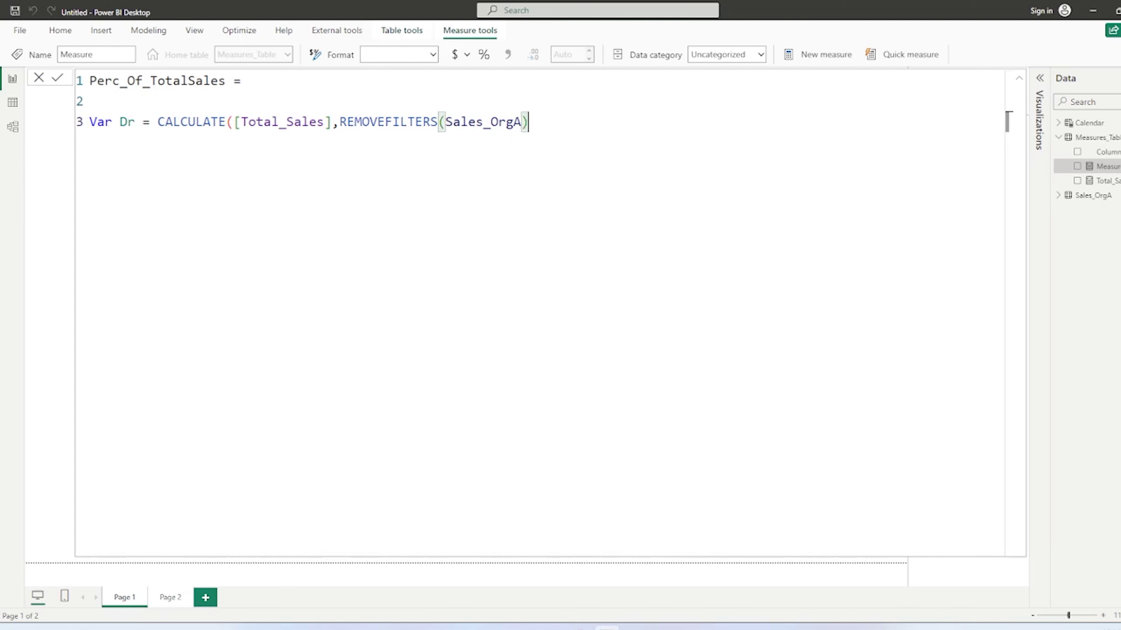
Add a variable res below Dr in the formula, defined as DIVIDE([Total_Sales],Dr)
key("Return")
key("Return")
key("Return")
type("D")
key("BackSpace")
type("Var ")
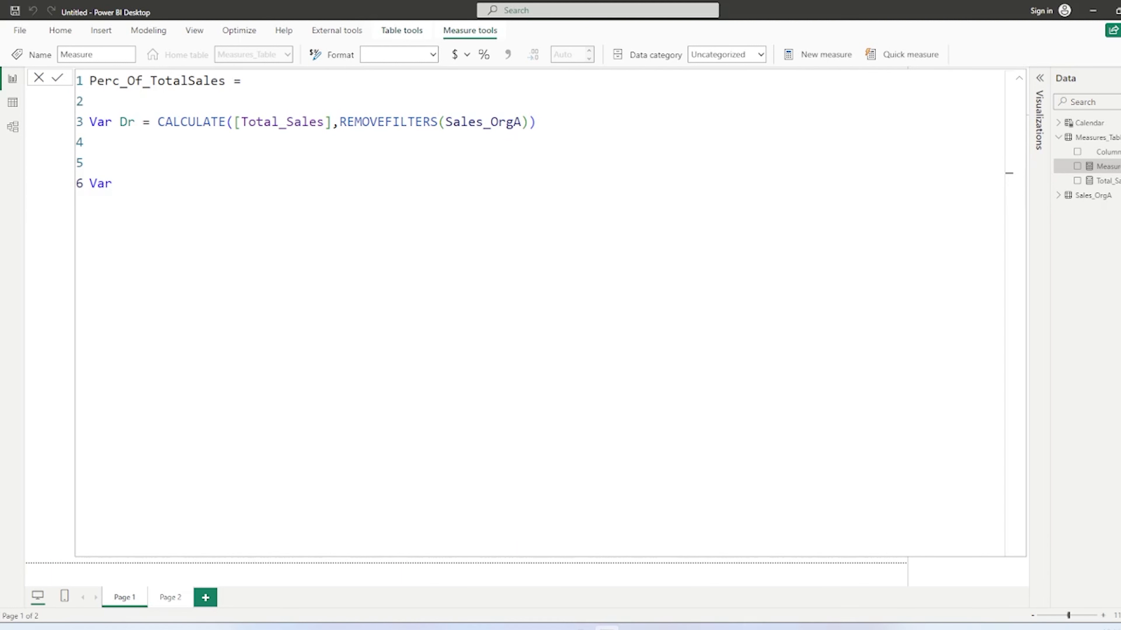
type("res = DIVIDE(")
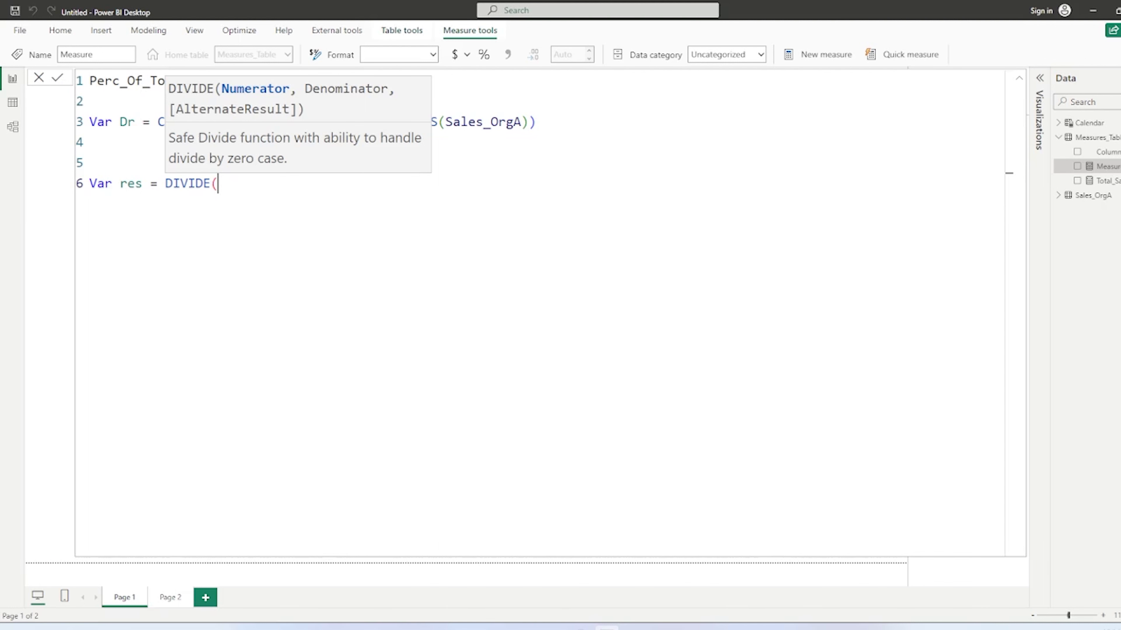
type("t")
key("BackSpace")
type("[")
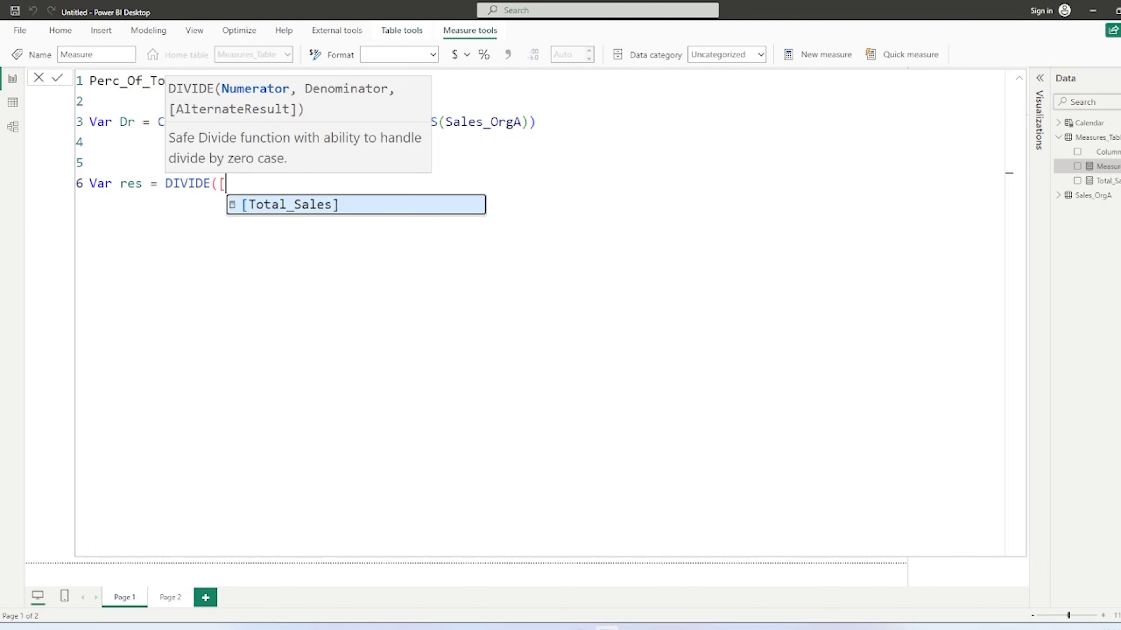
key("Tab")
type(",")
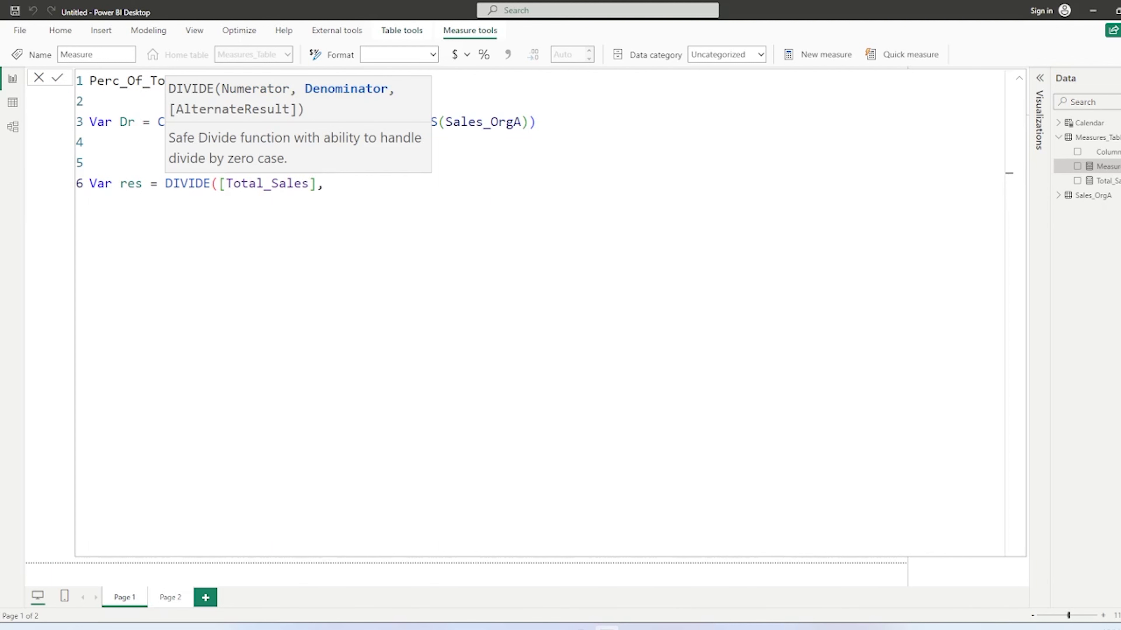
type("Dr")
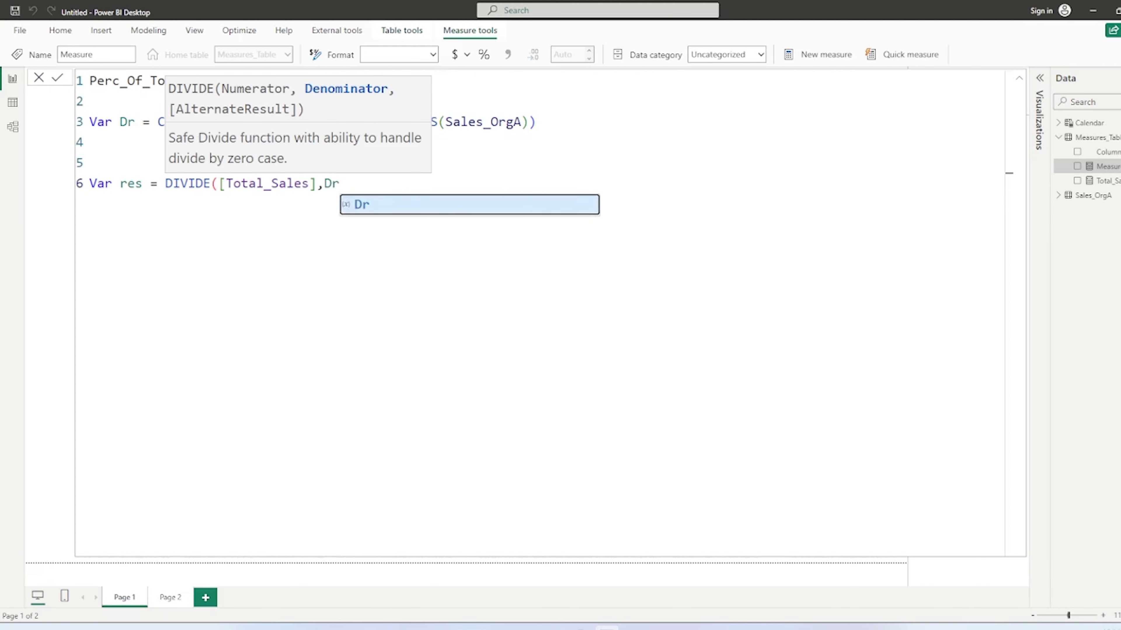
type(")")
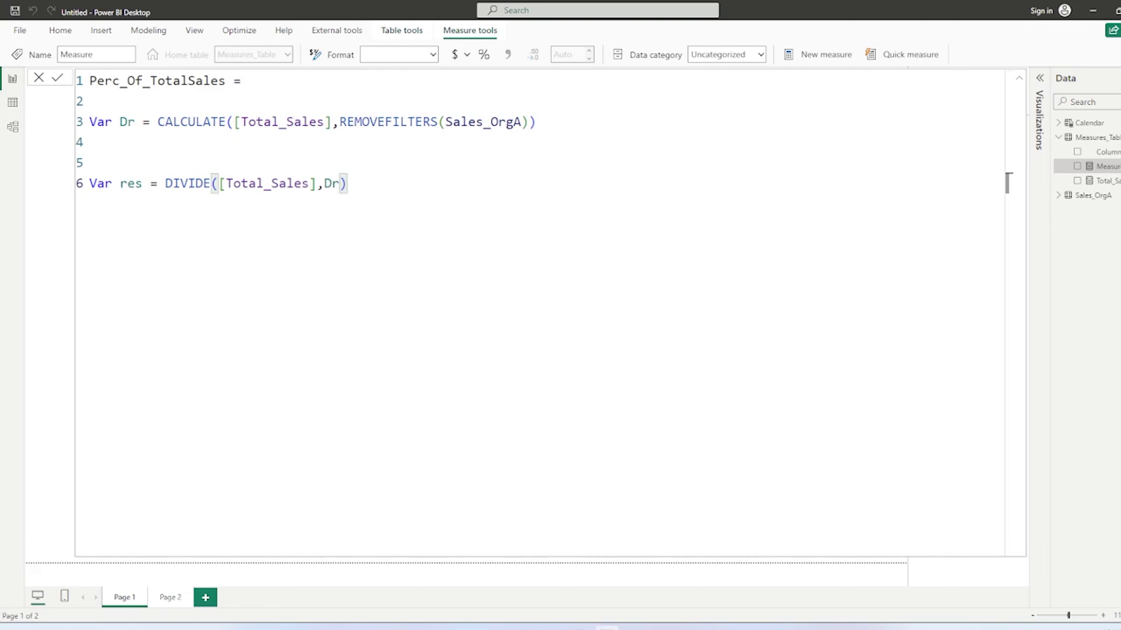
End the formula with return res and commit the Perc_Of_TotalSales measure
key("Return")
key("Return")
type("re")
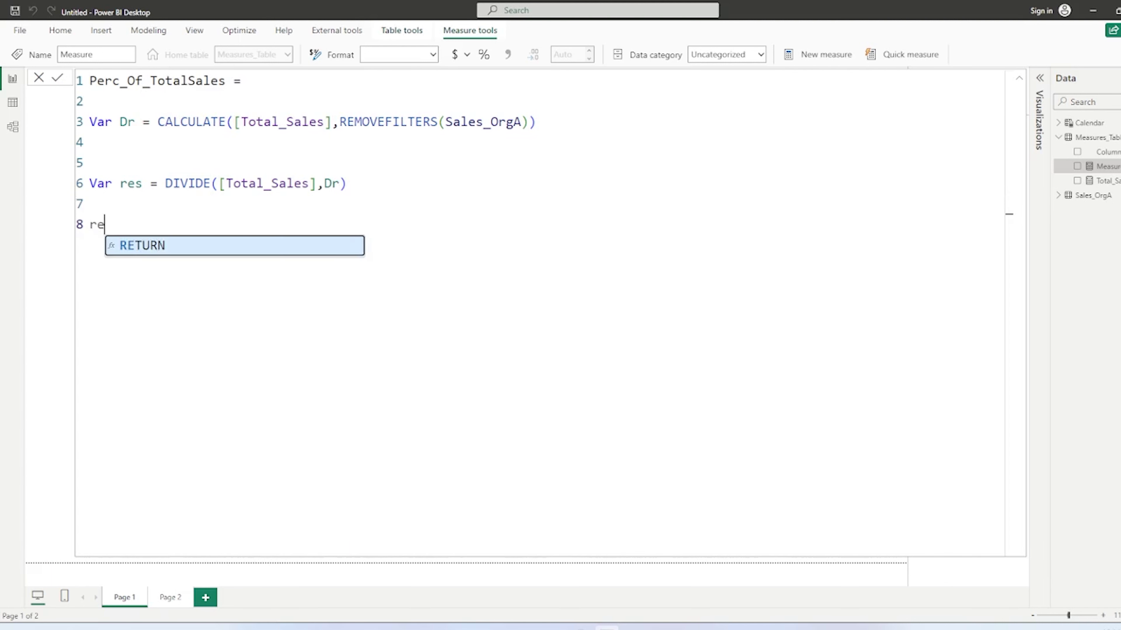
type("turn res")
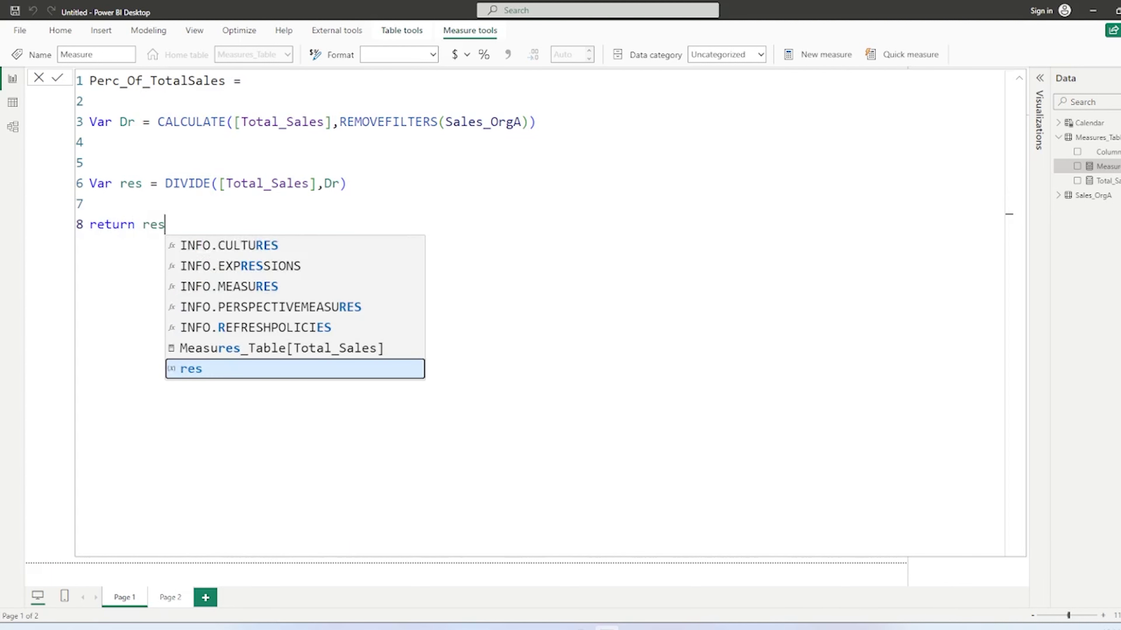
key("Tab")
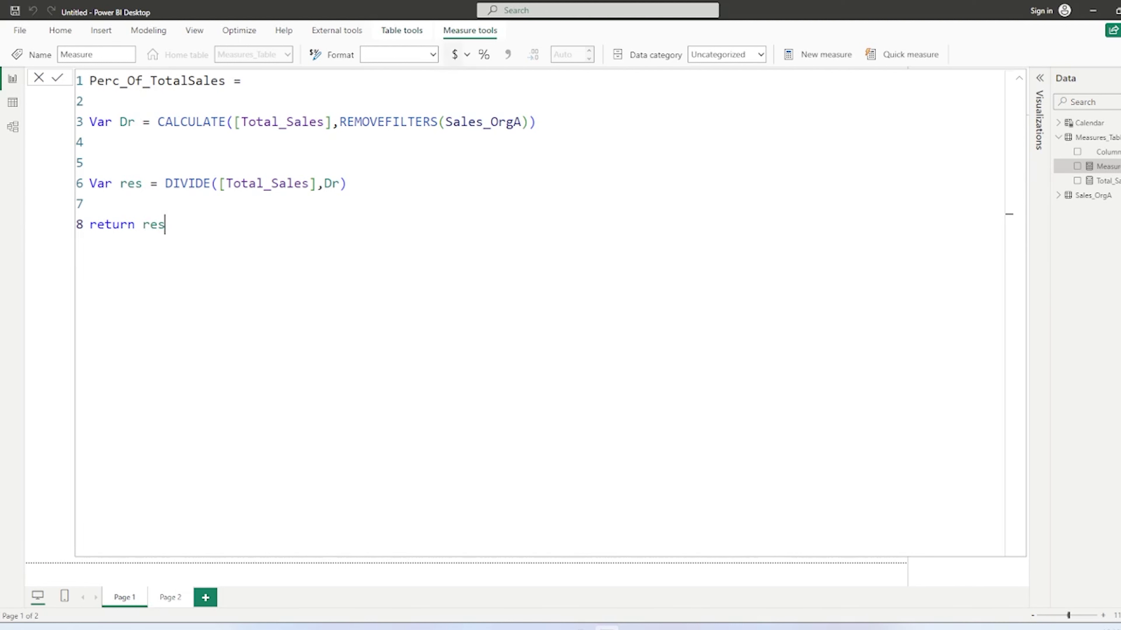
key("Return")
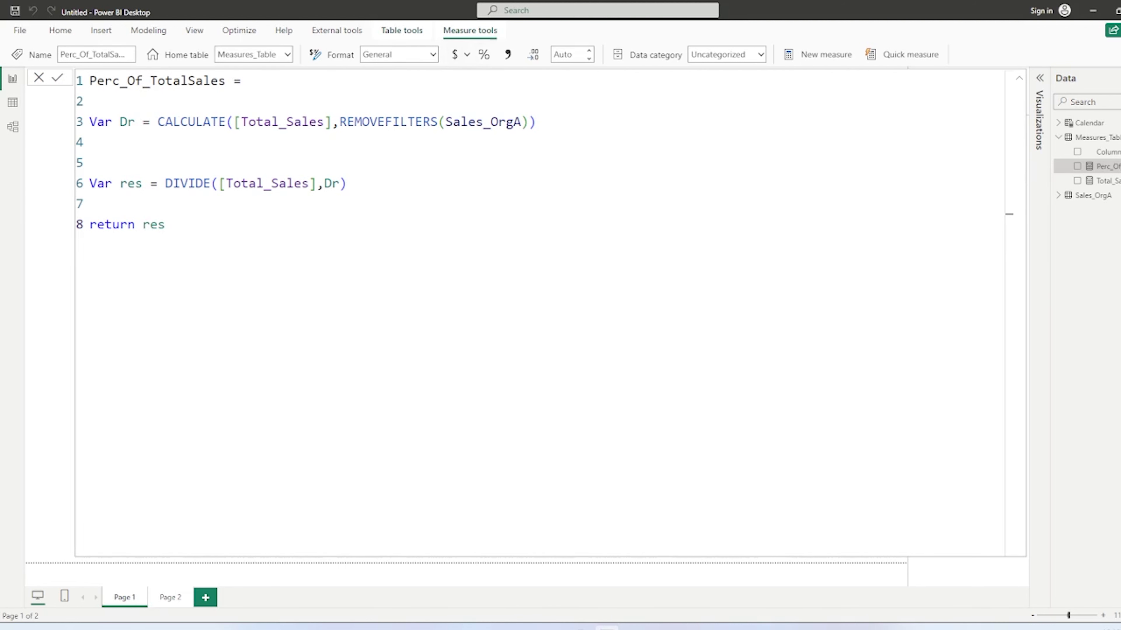
Select the whole Perc_Of_TotalSales formula to review it and close the formula editor
key("shift+Up")
key("shift+Up")
key("shift+Up")
key("shift+Up")
key("shift+Up")
key("shift+Up")
key("shift+Up")
key("shift+Up")
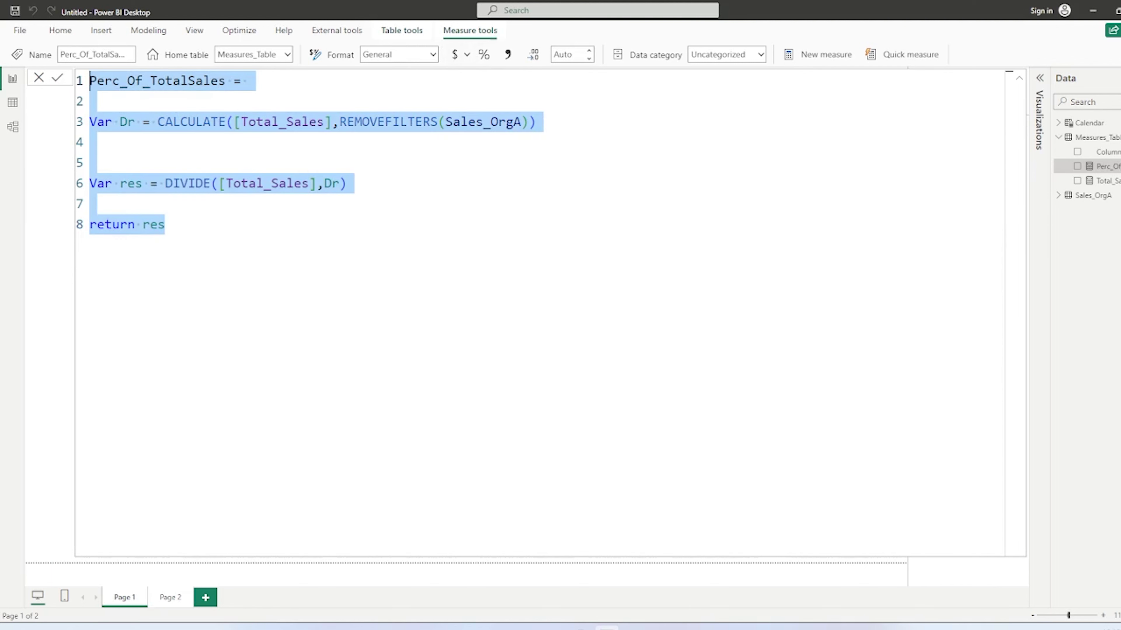
left_click(39, 78)
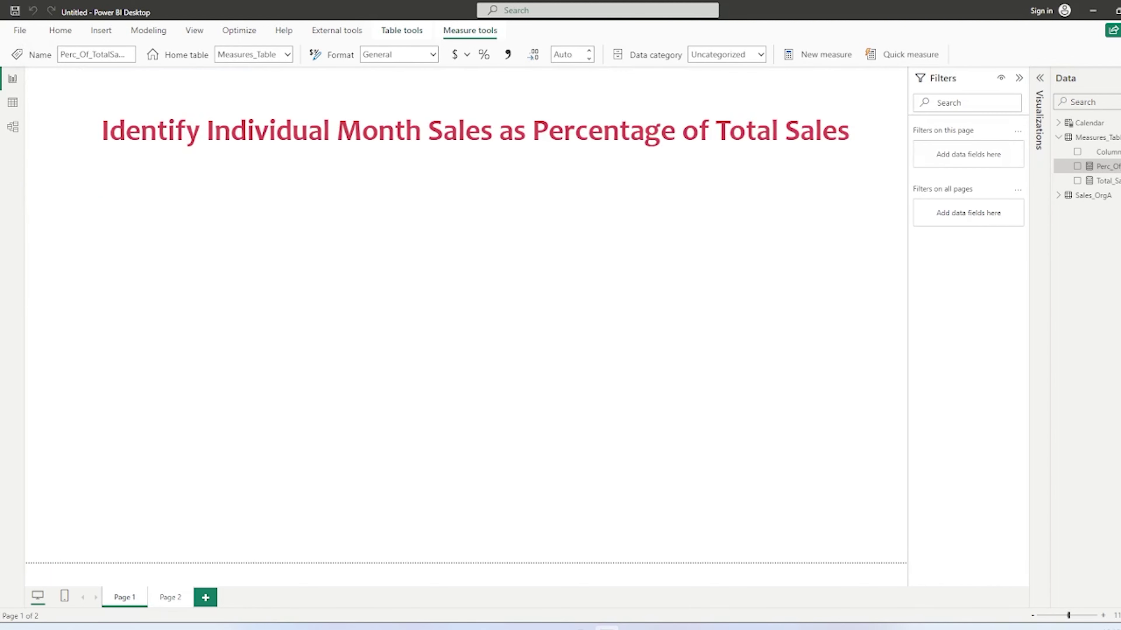
Add a matrix visual to Page 1 with Calendar MonthName as rows and Perc_Of_TotalSales as values
left_click(1039, 120)
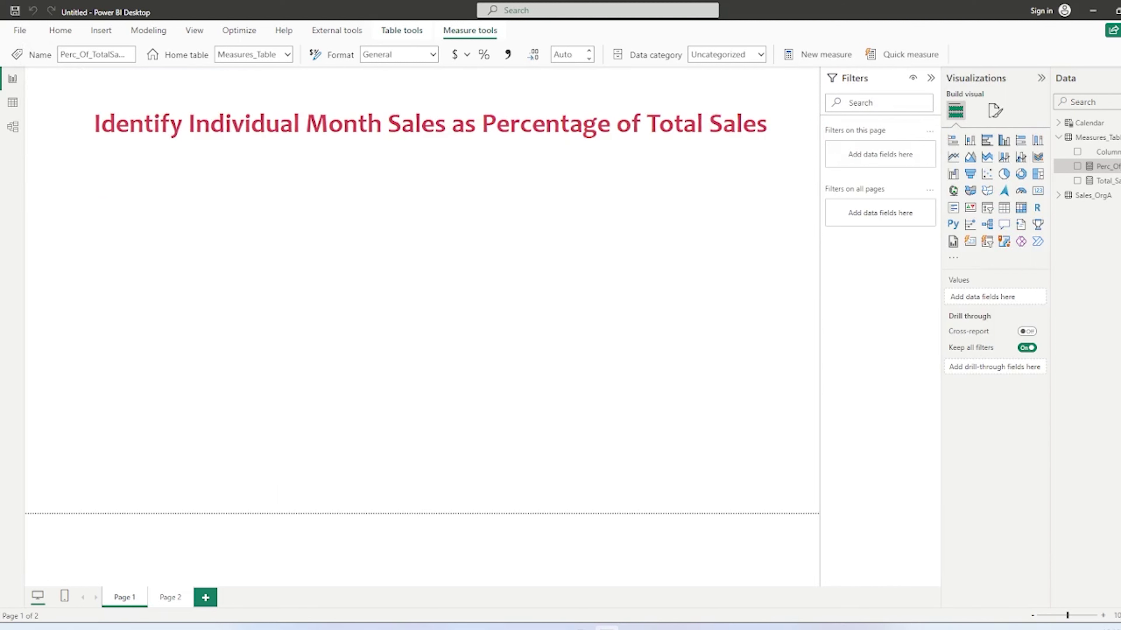
left_click(1020, 207)
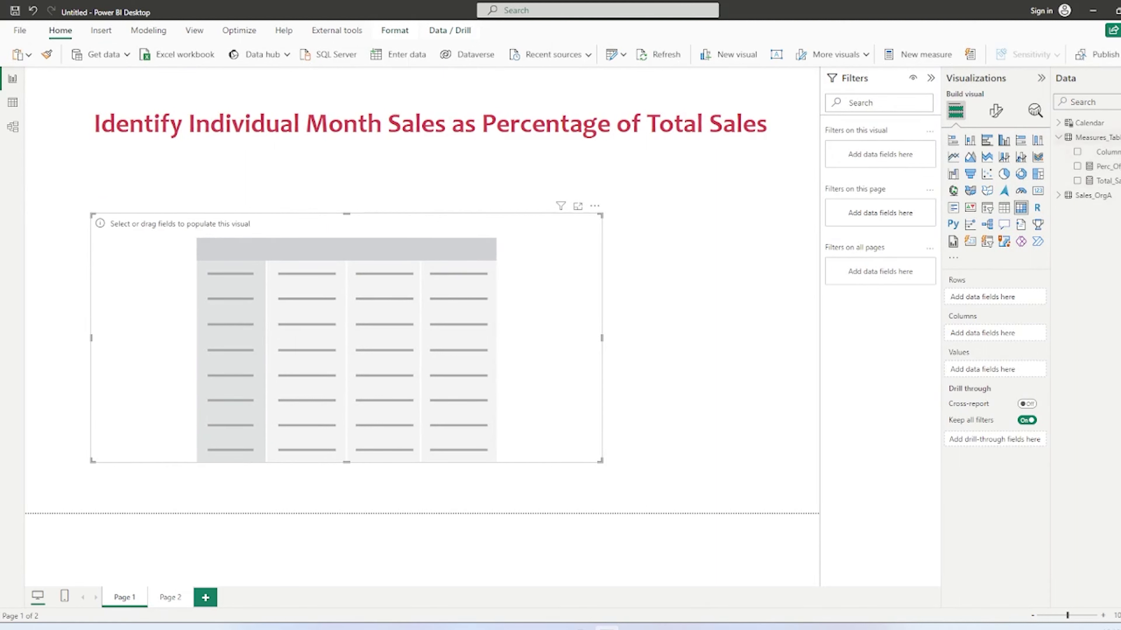
left_click(1059, 123)
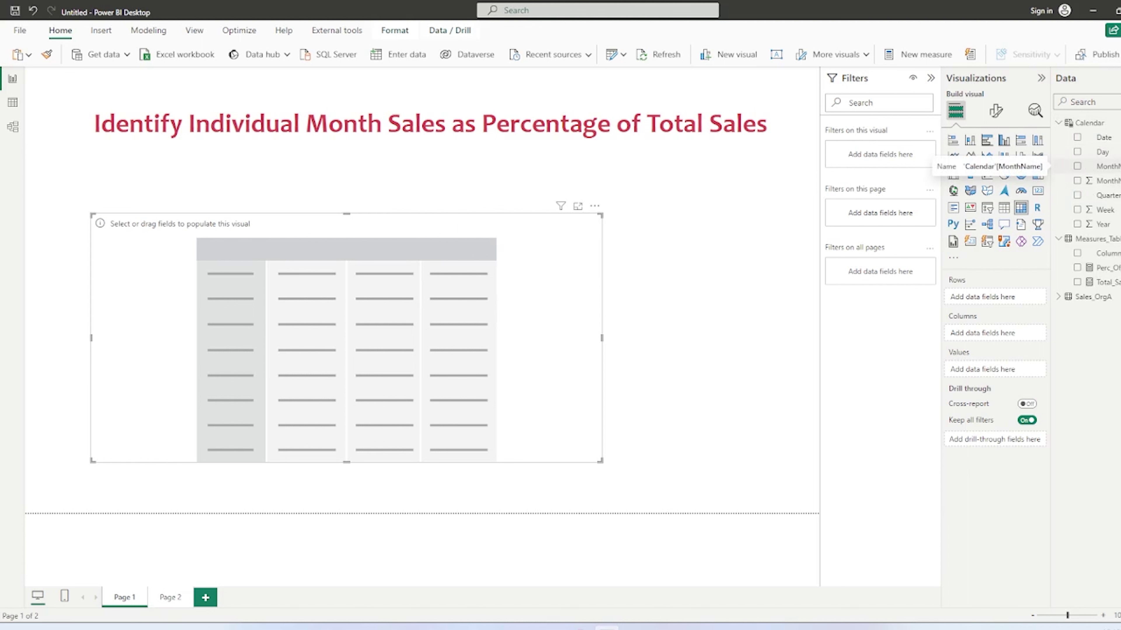
left_click(1076, 166)
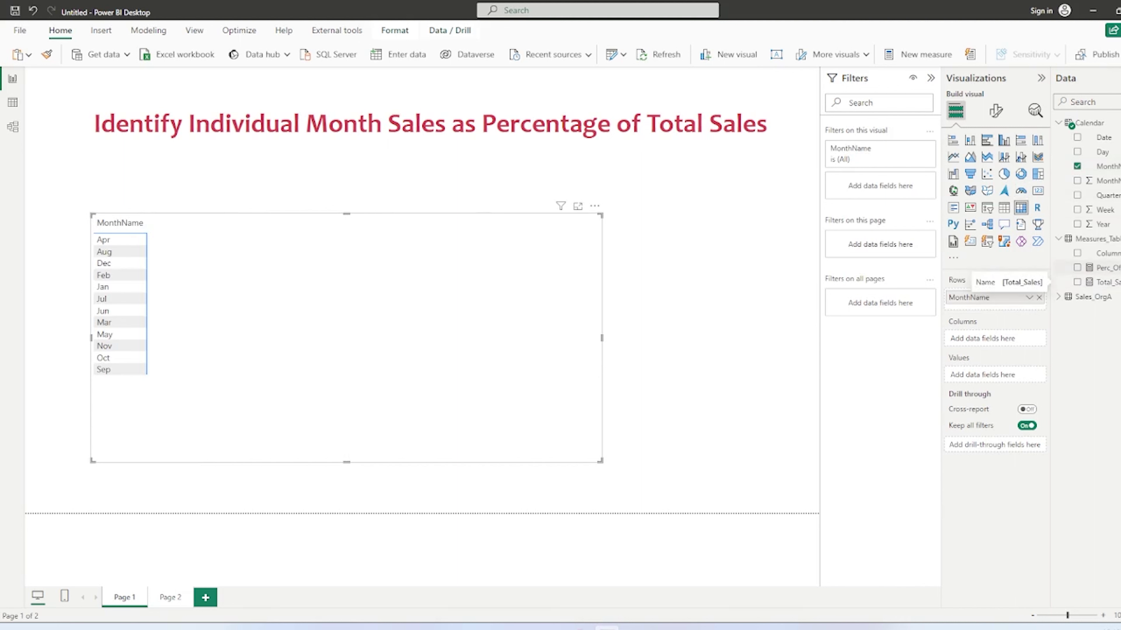
left_click(1077, 267)
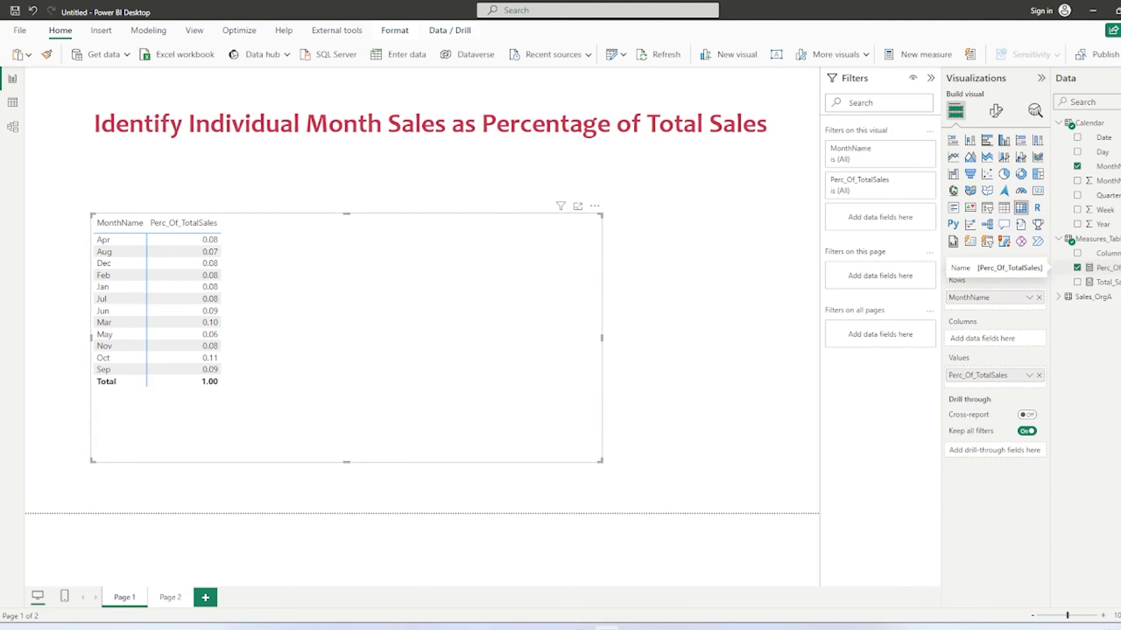
Format the Perc_Of_TotalSales measure as a percentage and add Total_Sales to the matrix values
left_click(1105, 268)
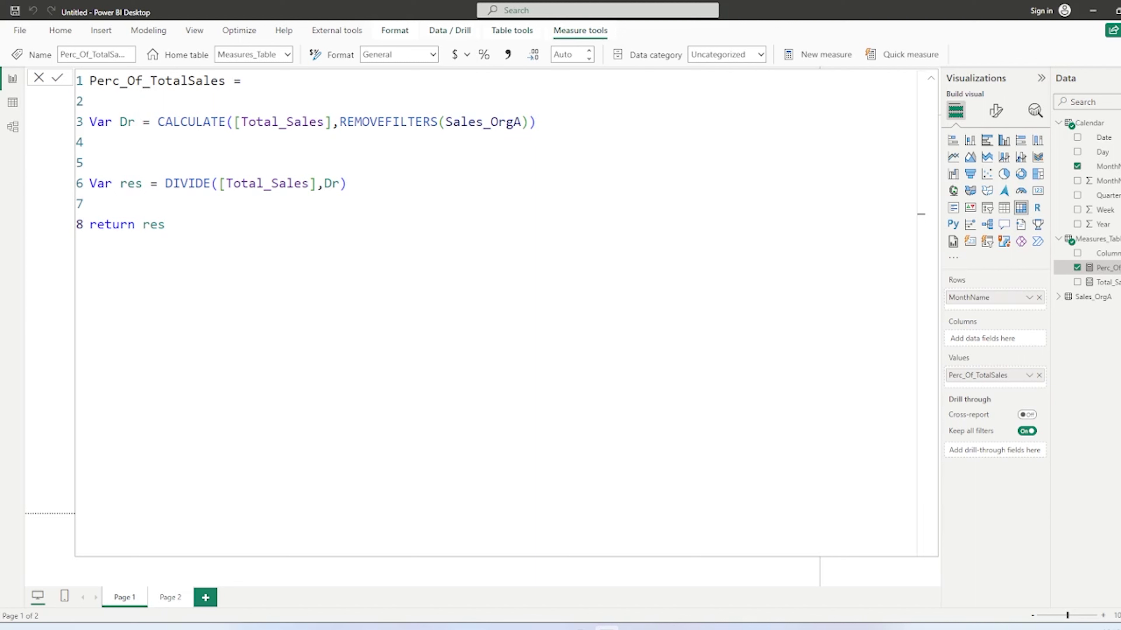
left_click(484, 55)
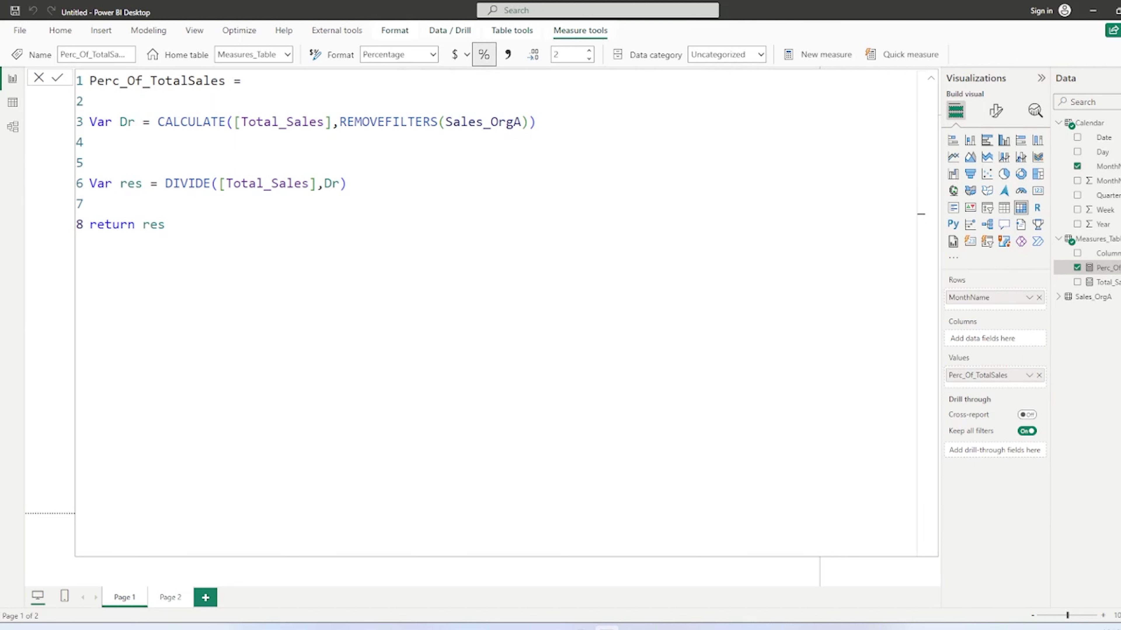
left_click(39, 77)
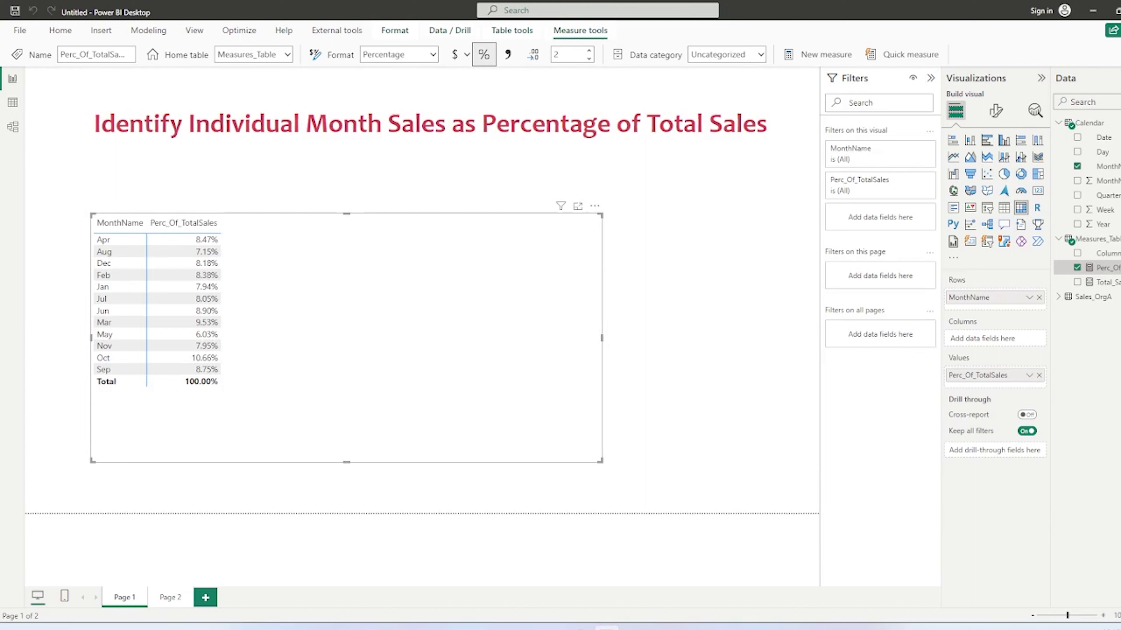
left_click(1076, 283)
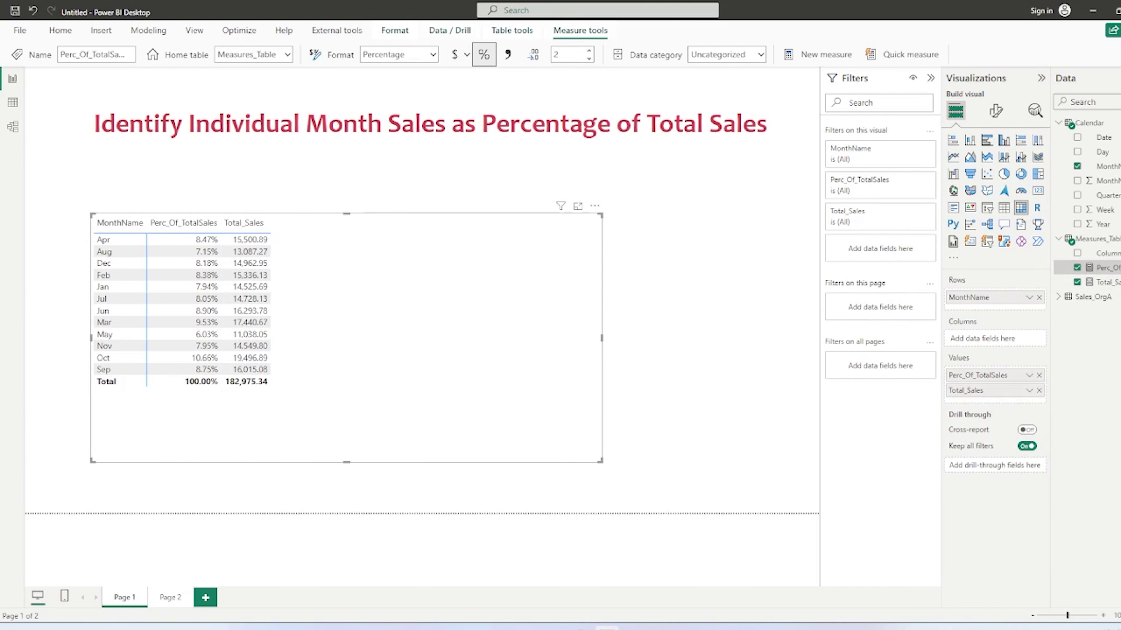
key("ctrl+d")
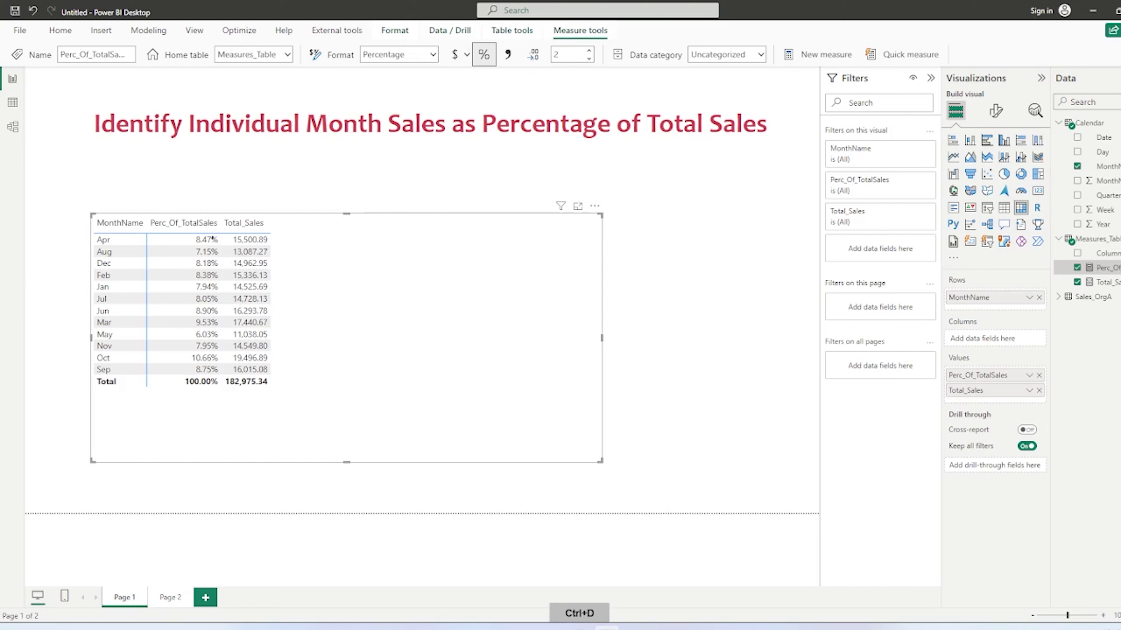
left_click_drag(175, 249, 185, 241)
mouse_move(327, 252)
left_mouse_down()
mouse_move(336, 270)
mouse_move(346, 261)
mouse_move(341, 271)
mouse_move(400, 230)
mouse_move(422, 248)
left_mouse_up()
left_click_drag(327, 295, 435, 253)
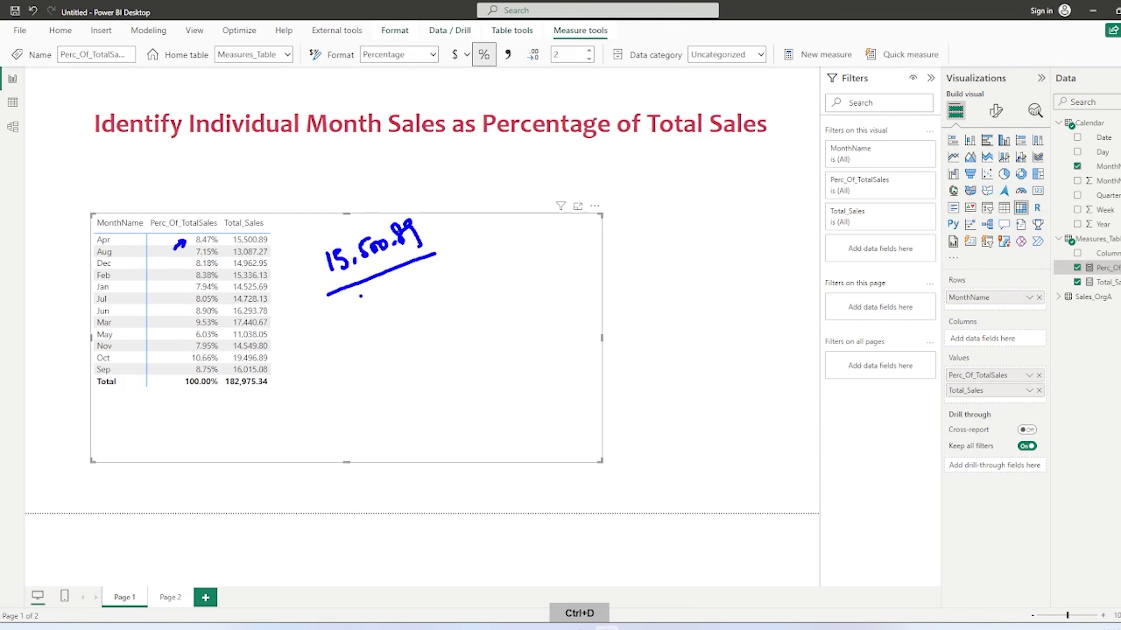
left_click_drag(362, 297, 366, 311)
mouse_move(374, 289)
left_mouse_down()
mouse_move(406, 308)
mouse_move(476, 254)
mouse_move(477, 281)
left_mouse_up()
left_click_drag(471, 223, 489, 240)
mouse_move(487, 218)
left_mouse_down()
mouse_move(474, 245)
mouse_move(501, 238)
left_mouse_up()
left_click_drag(506, 221, 531, 220)
left_click_drag(170, 261, 170, 353)
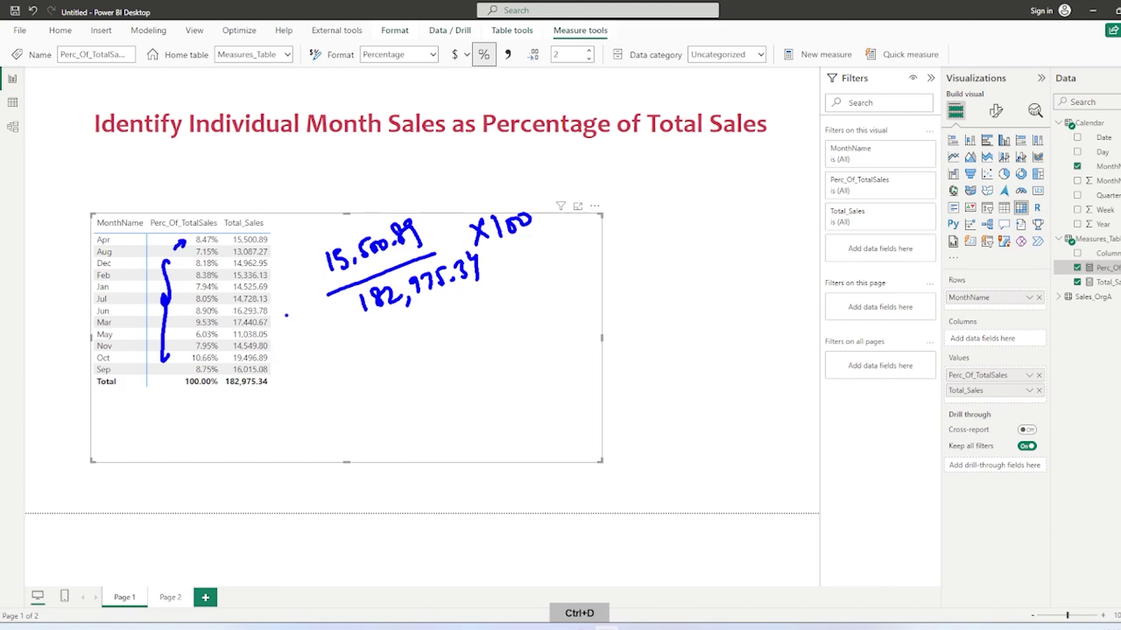
Review the Total_Sales and Perc_Of_TotalSales formulas, focusing on REMOVEFILTERS in the Dr variable, the DIVIDE expression and the returned result
key("Escape")
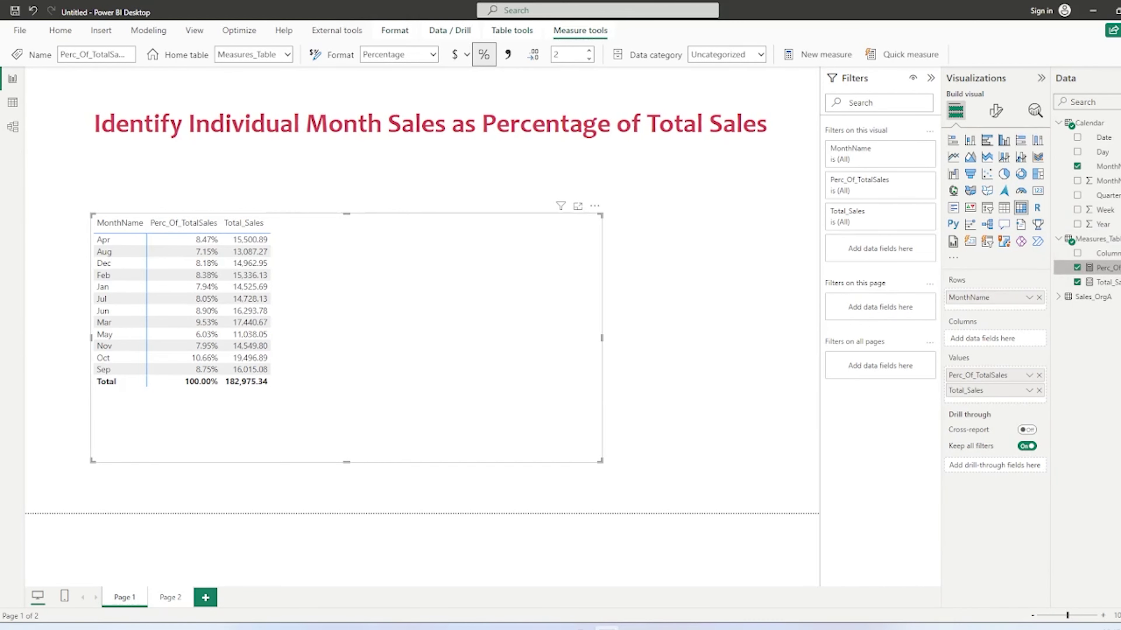
left_click(1105, 282)
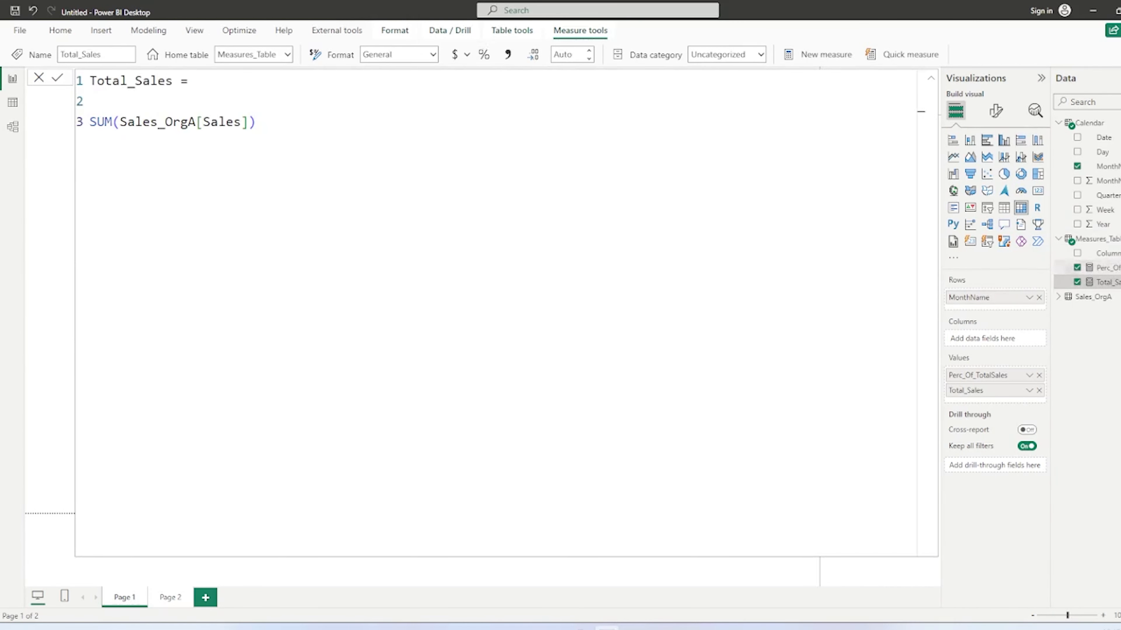
left_click(1105, 268)
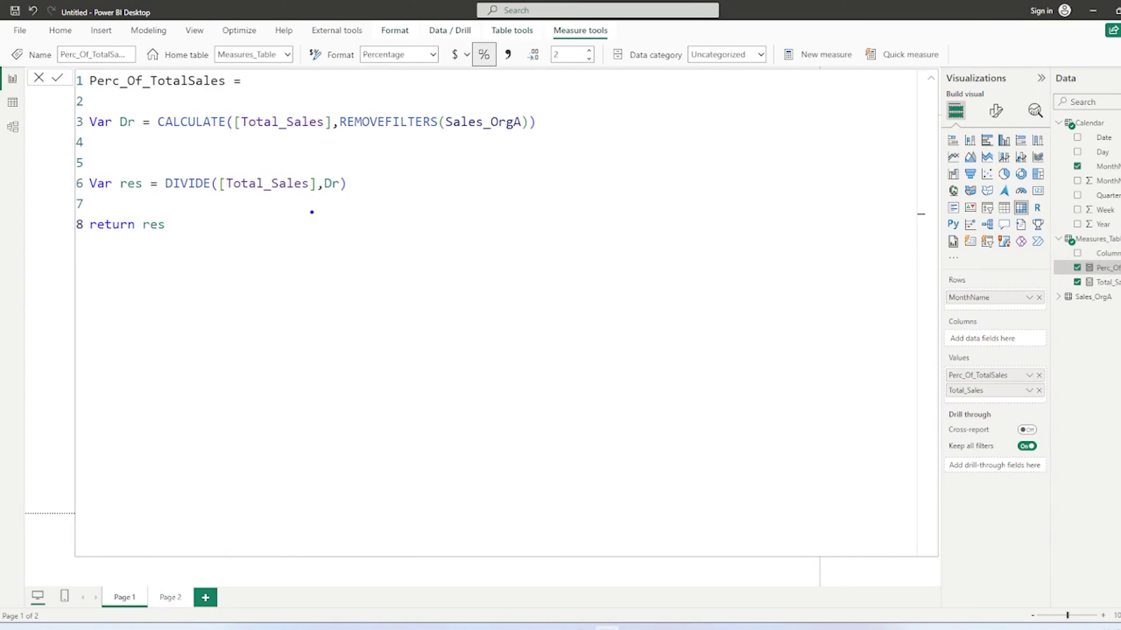
left_click_drag(69, 134, 84, 120)
mouse_move(353, 140)
left_mouse_down()
mouse_move(414, 140)
mouse_move(347, 144)
left_mouse_up()
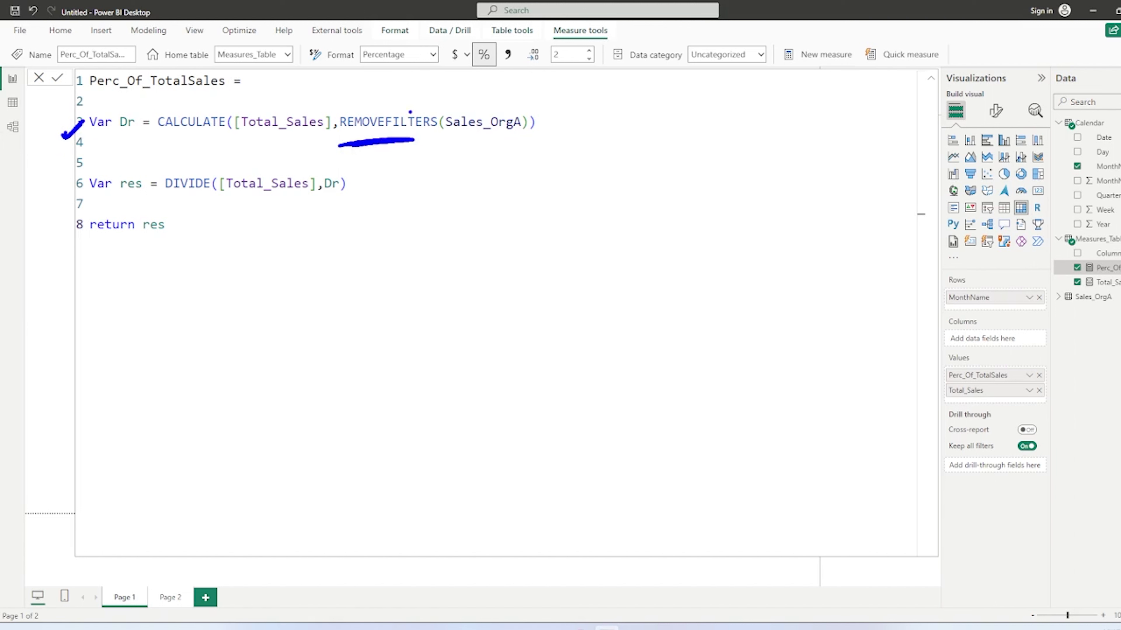
mouse_move(248, 104)
left_mouse_down()
mouse_move(303, 88)
mouse_move(382, 102)
mouse_move(377, 115)
left_mouse_up()
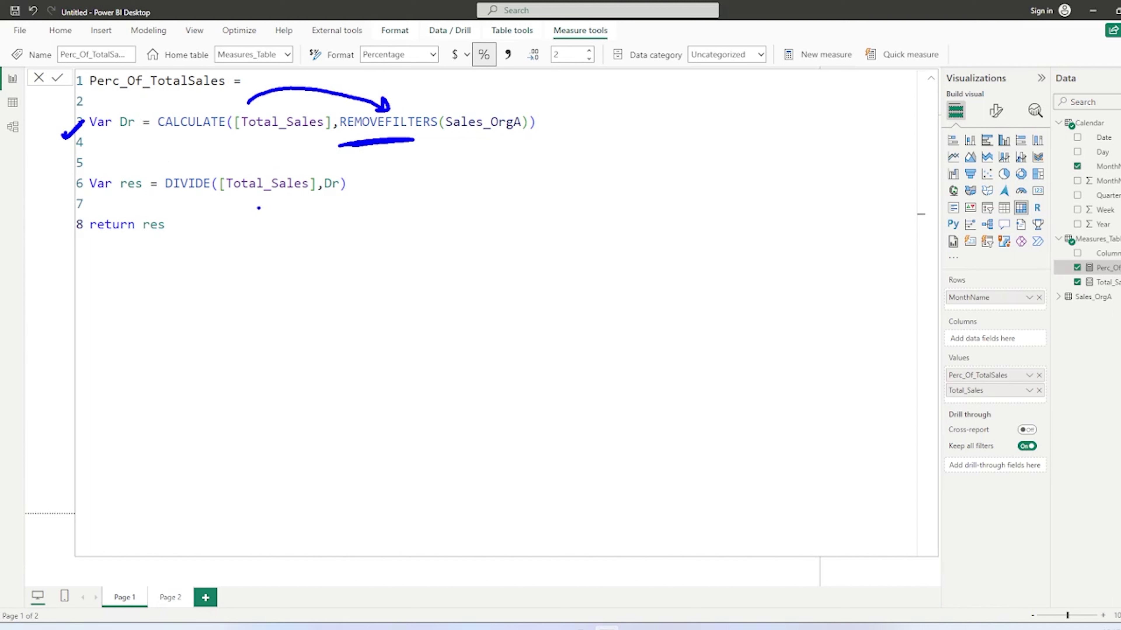
left_click_drag(325, 204, 344, 201)
left_click_drag(150, 241, 173, 237)
left_click_drag(339, 148, 351, 147)
left_click_drag(427, 167, 496, 166)
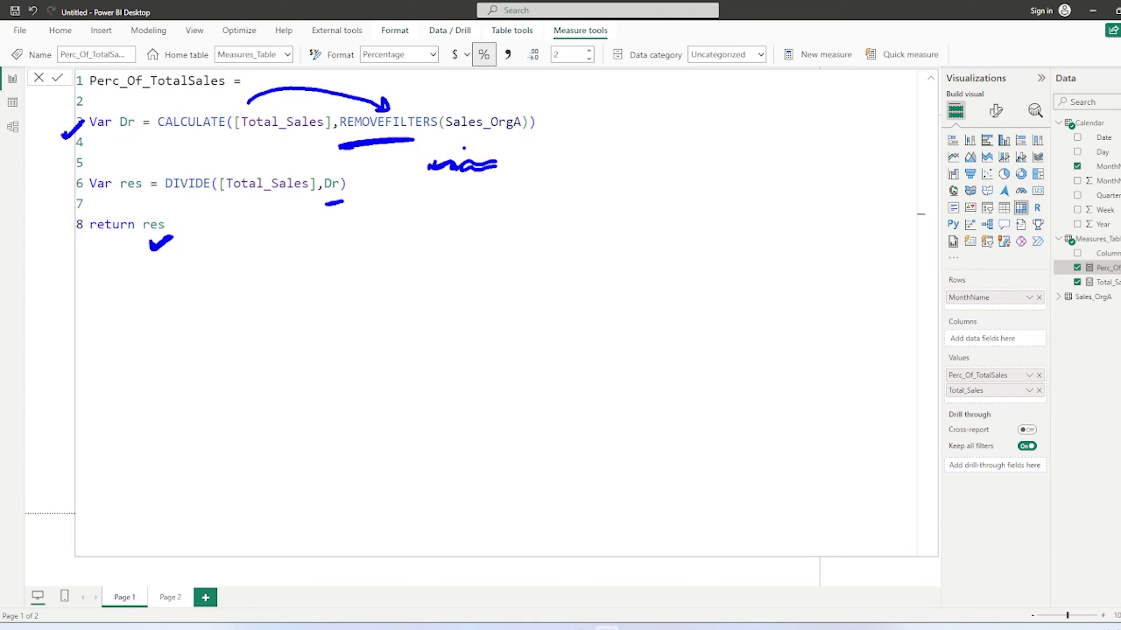
mouse_move(502, 141)
left_mouse_down()
mouse_move(515, 145)
mouse_move(514, 181)
mouse_move(503, 186)
mouse_move(523, 183)
left_mouse_up()
key("Escape")
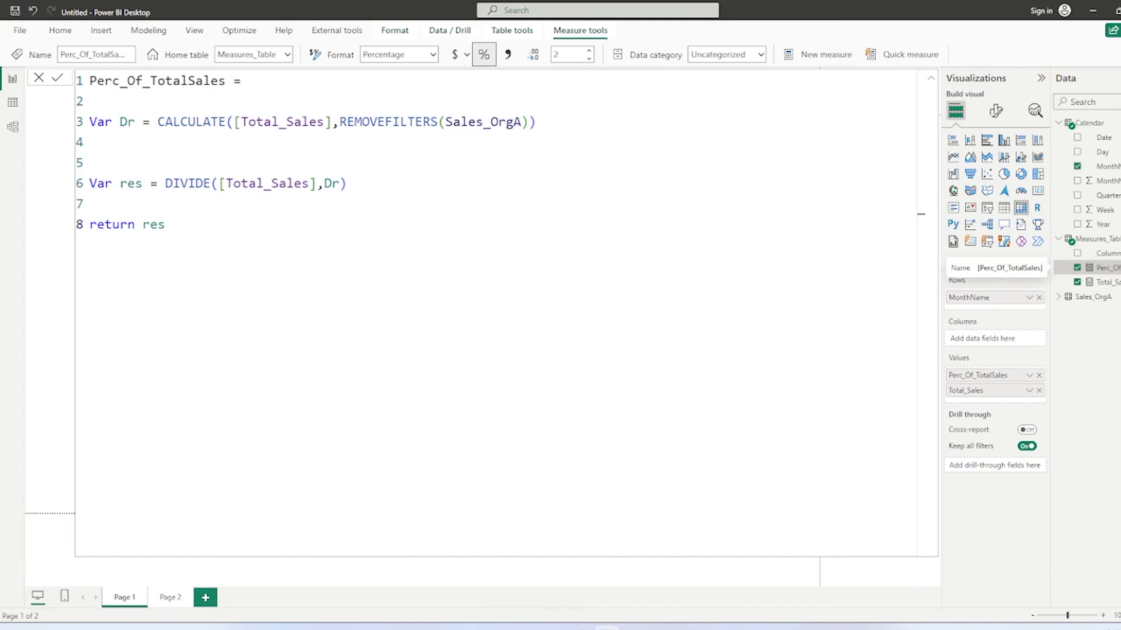
key("Escape")
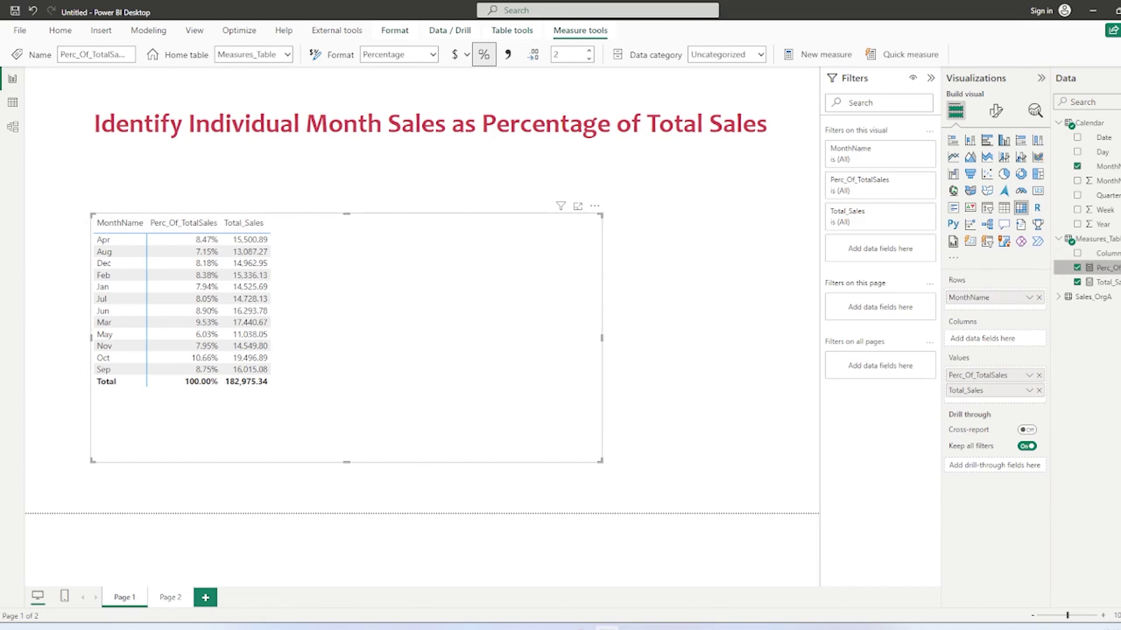
Copy the expression CALCULATE([Total_Sales],REMOVEFILTERS(Sales_OrgA)) from the Dr variable of the Perc_Of_TotalSales measure
left_click(1108, 282)
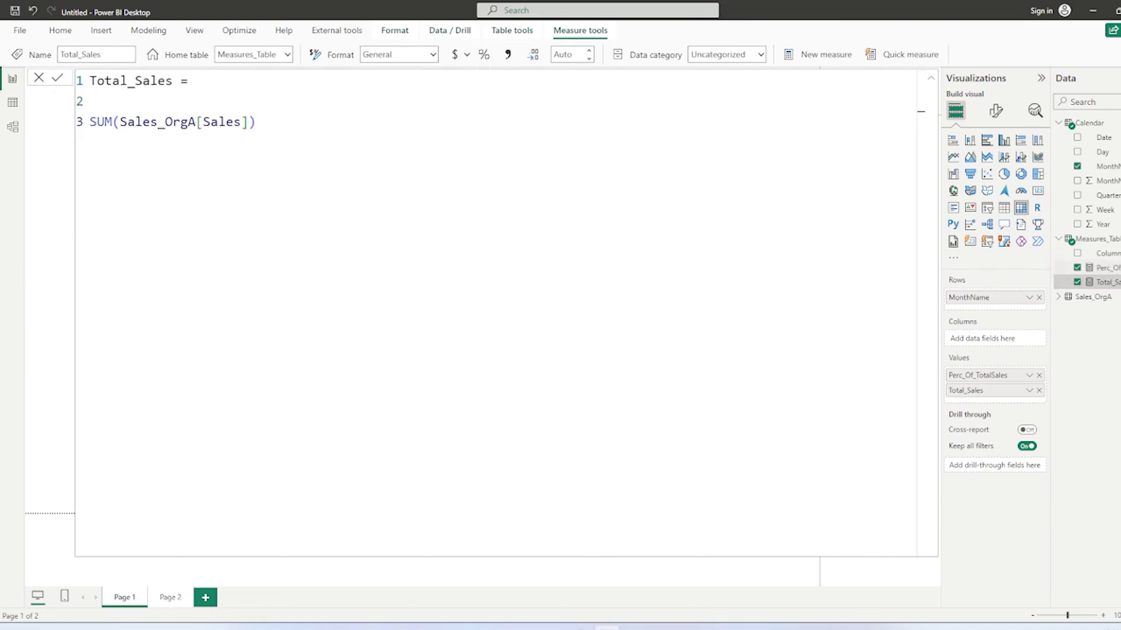
left_click(1108, 267)
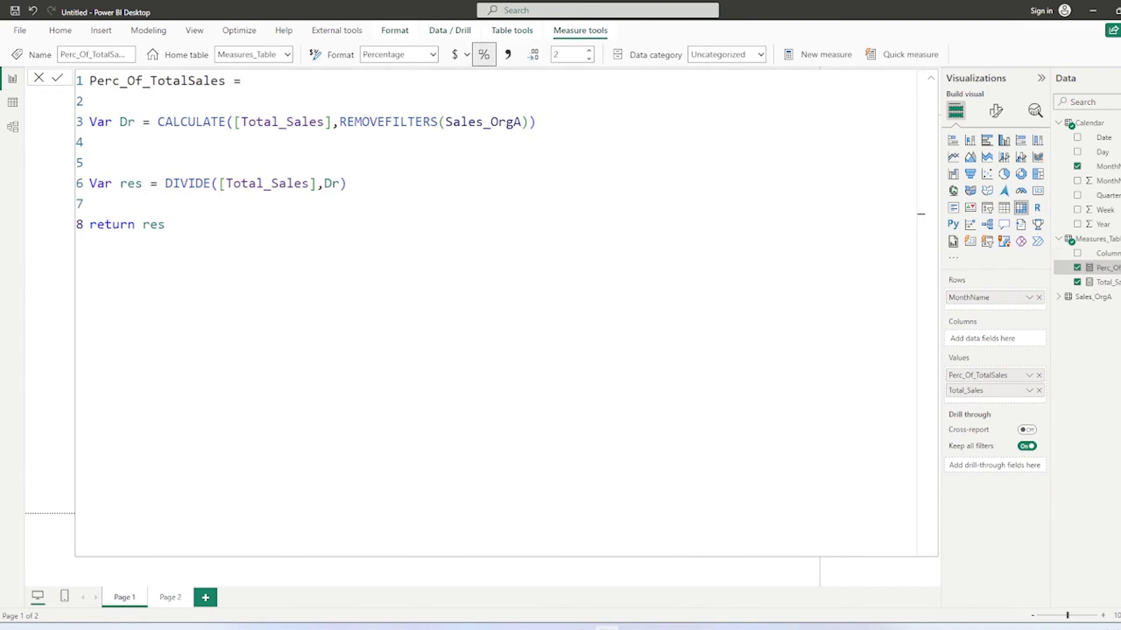
left_click_drag(536, 121, 157, 122)
key("ctrl+c")
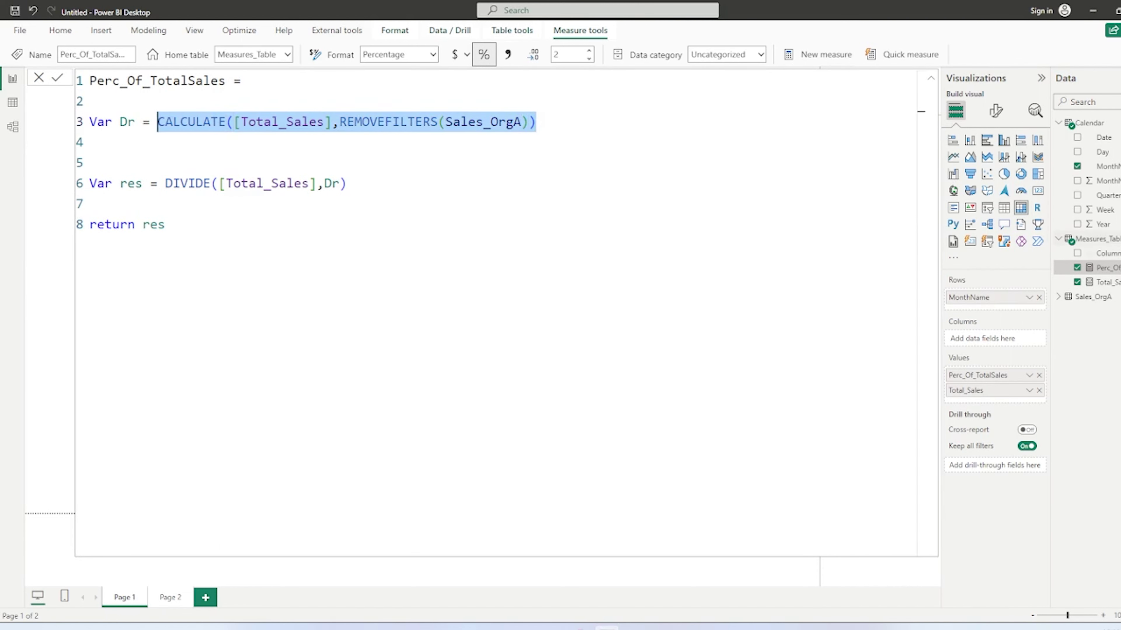
Create a new measure in Measures_Table and name it Remov_Fil
left_click(1118, 239)
left_click(1094, 263)
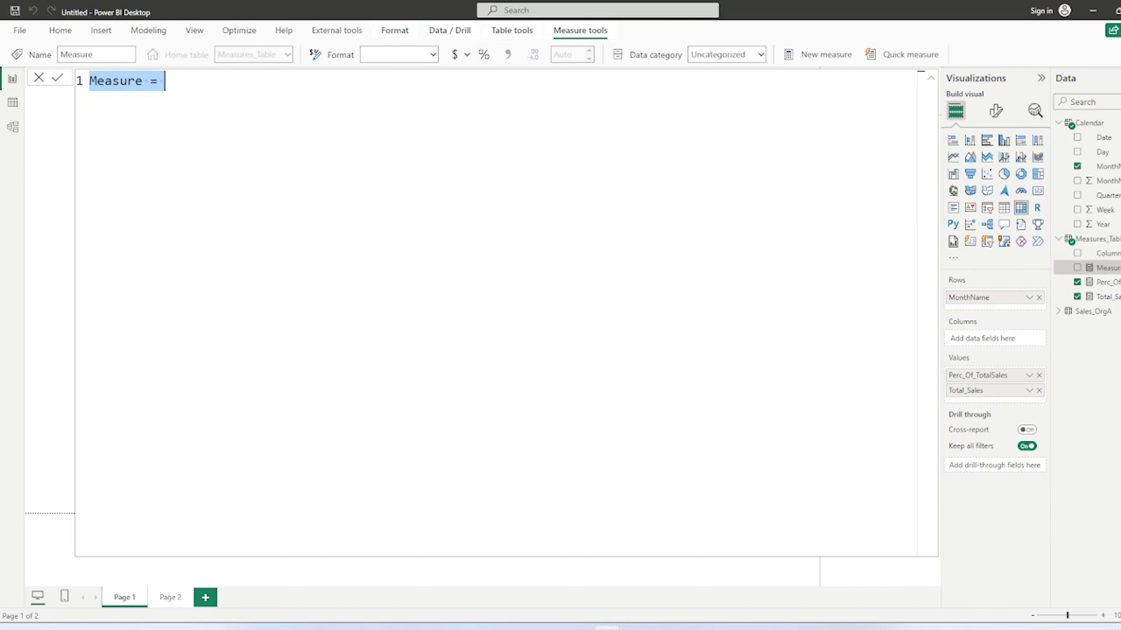
type("To")
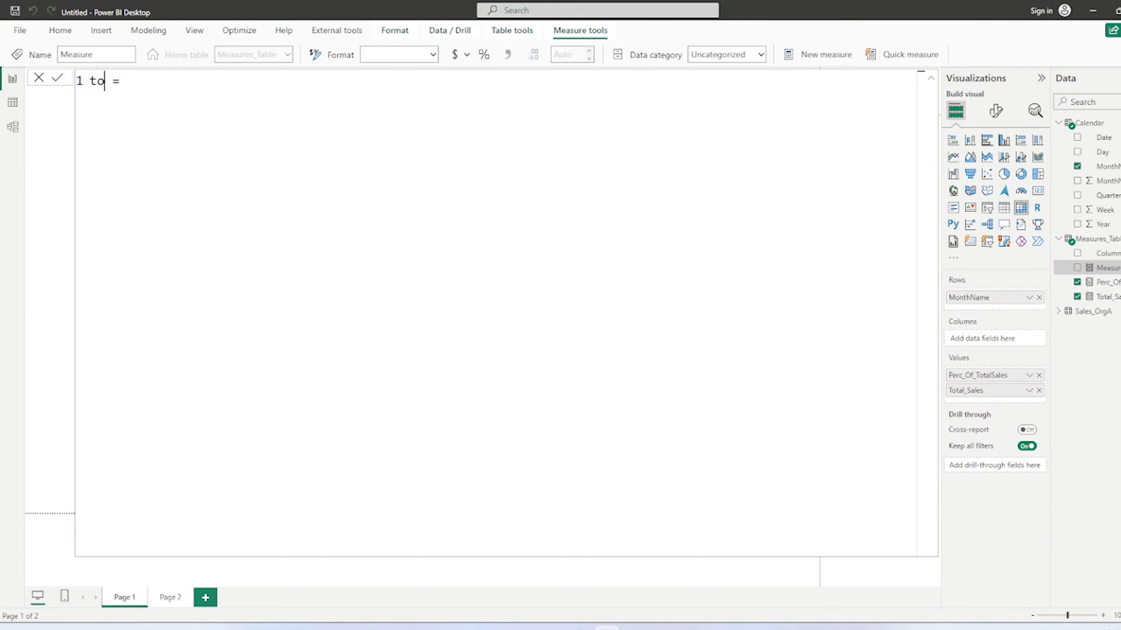
type("t")
key("BackSpace")
key("BackSpace")
key("BackSpace")
type("Tot")
key("BackSpace")
key("BackSpace")
key("BackSpace")
type("Remov_Fil")
Paste the copied CALCULATE expression on line 3 as the Remov_Fil formula and commit the measure
key("End")
key("shift+Return")
key("shift+Return")
key("ctrl+v")
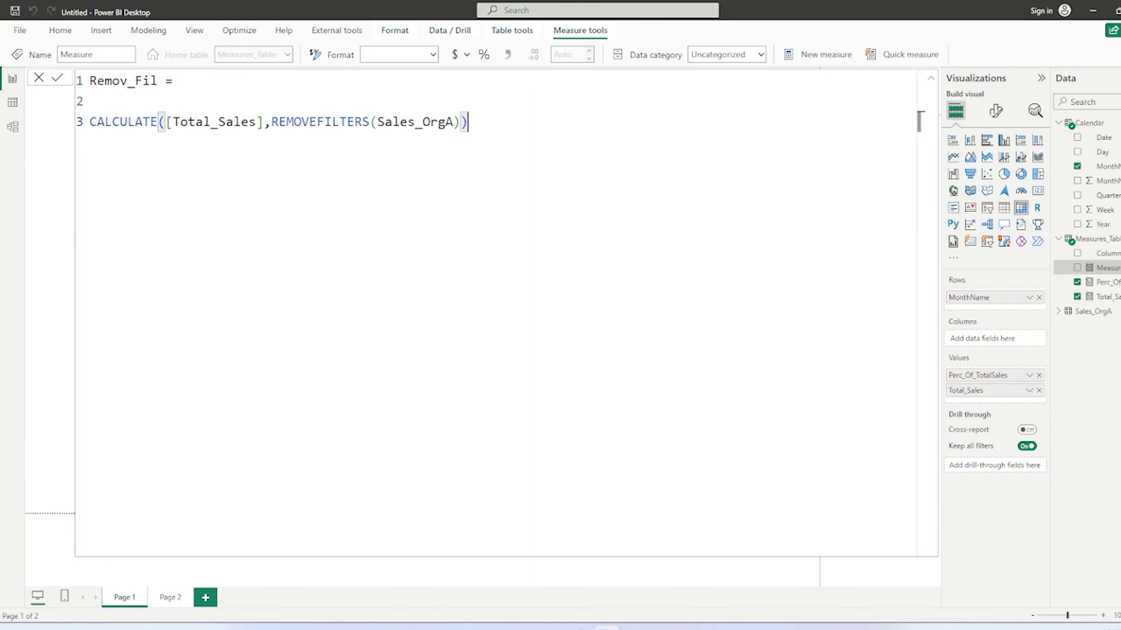
key("Return")
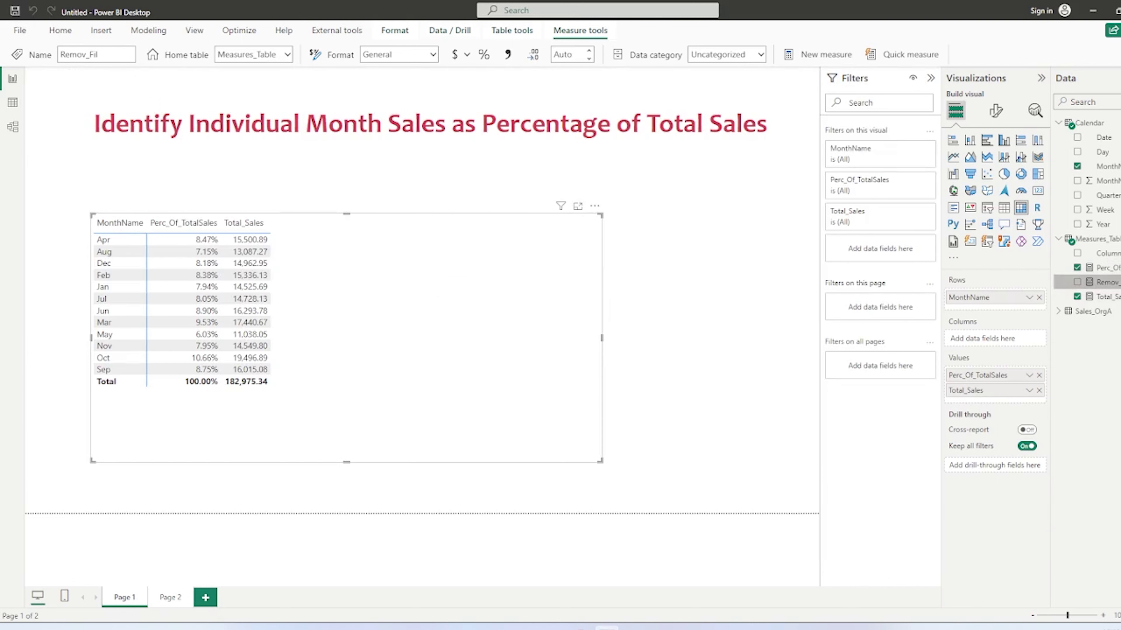
Add Remov_Fil to the matrix values and collapse Filters and Visualizations to make room for the matrix
left_click(1077, 281)
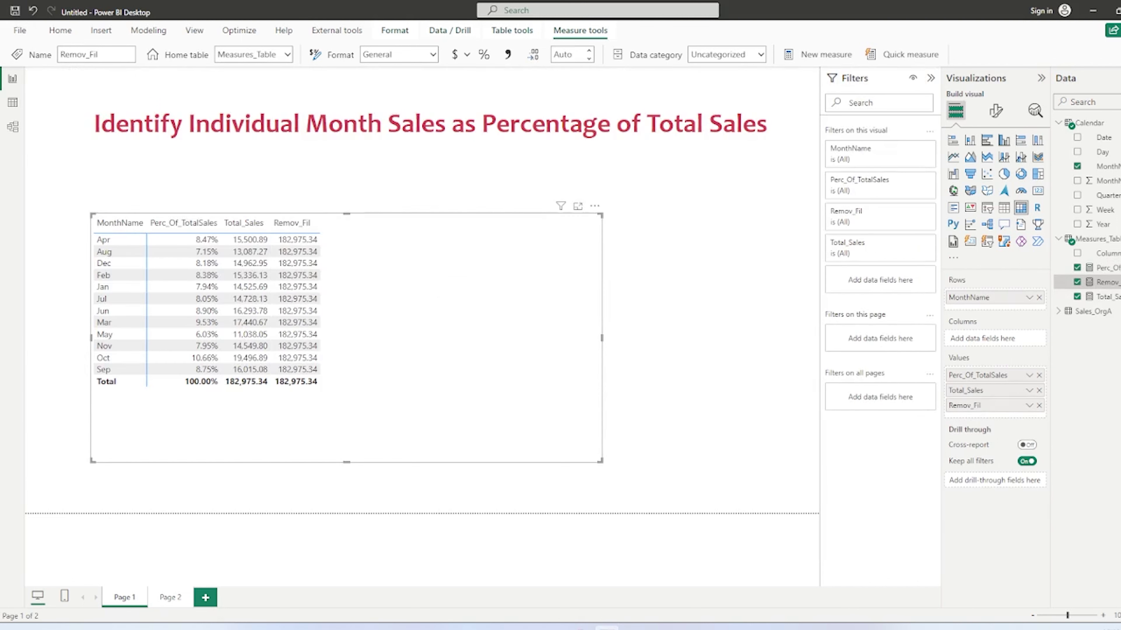
scroll(338, 387, "up", 9)
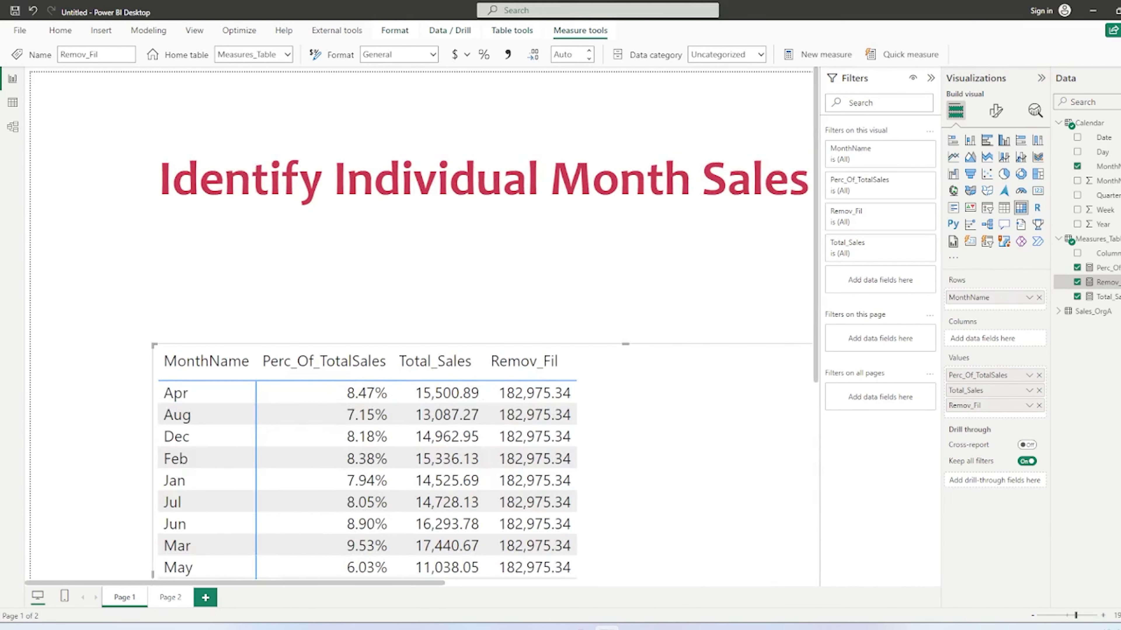
left_click(930, 78)
left_click(1041, 79)
scroll(617, 327, "down", 5)
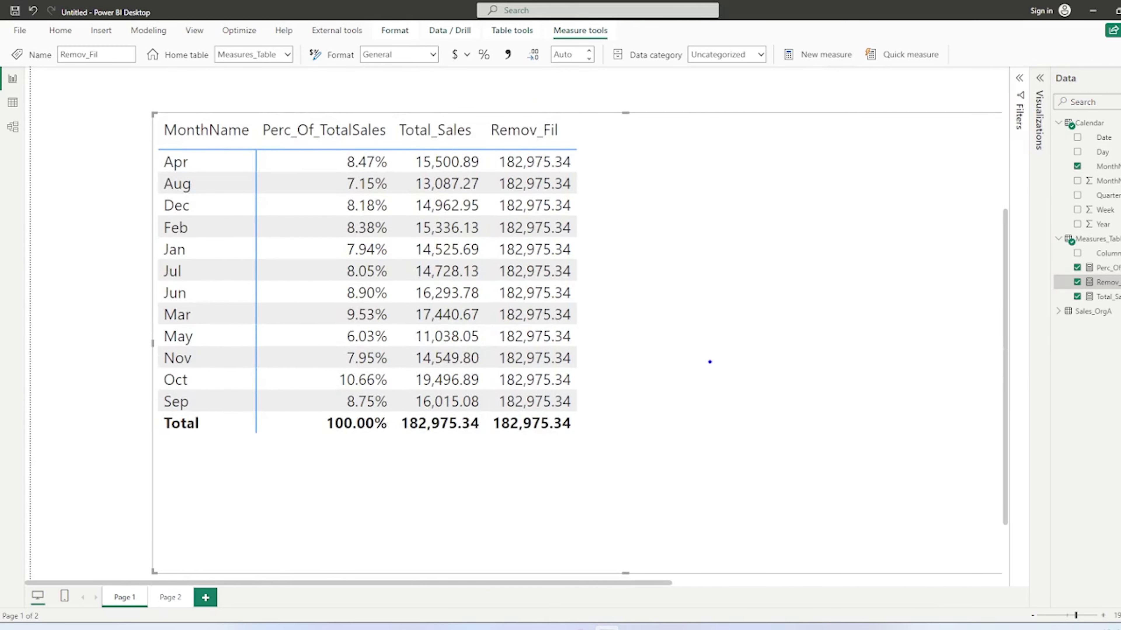
Compare each month's Total_Sales with its Remov_Fil value and the grand total, and check the order of the month names
mouse_move(574, 128)
left_mouse_down()
mouse_move(567, 134)
mouse_move(606, 135)
left_mouse_up()
left_click_drag(609, 129, 694, 128)
left_click_drag(628, 141, 655, 141)
left_click_drag(636, 144, 671, 145)
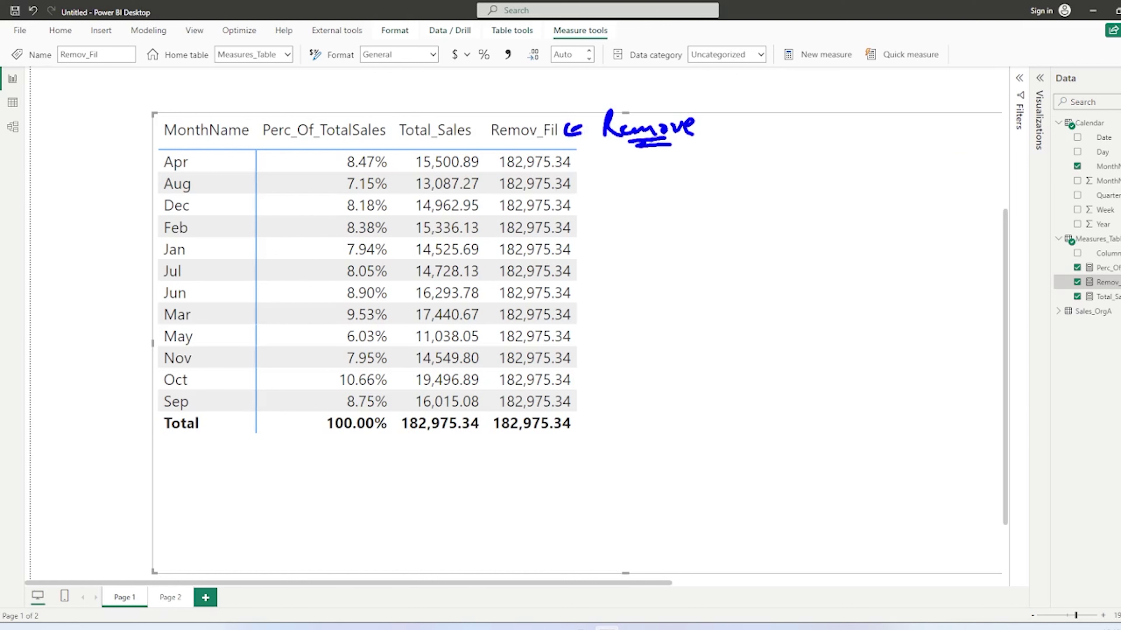
left_click_drag(420, 166, 542, 175)
mouse_move(433, 410)
left_mouse_down()
mouse_move(419, 441)
mouse_move(496, 438)
left_mouse_up()
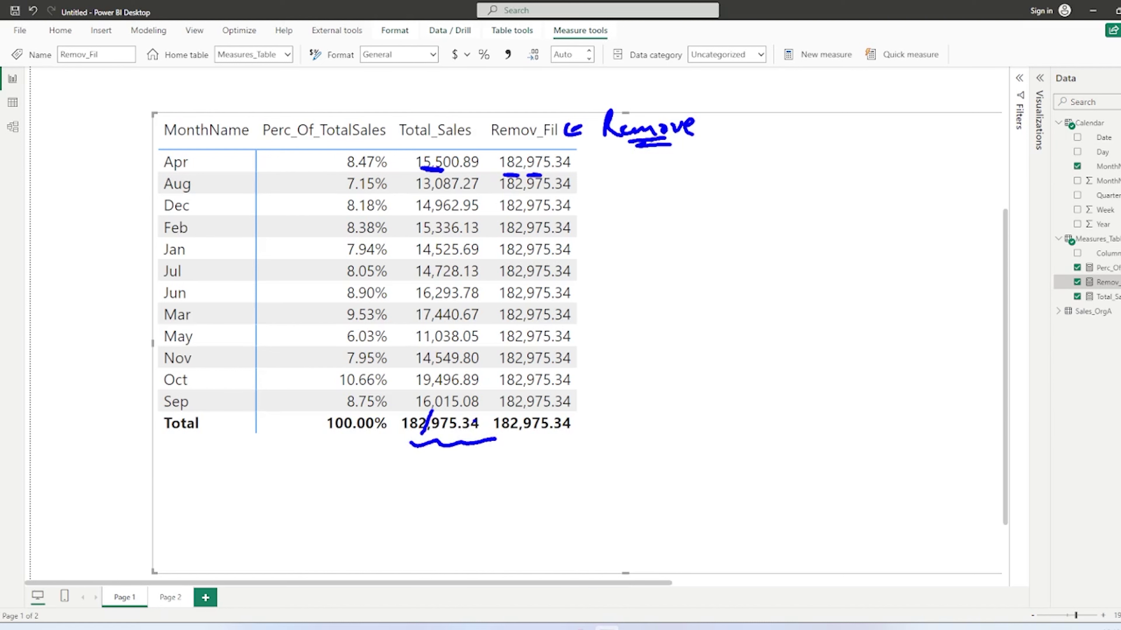
key("Escape")
left_click_drag(427, 452, 456, 446)
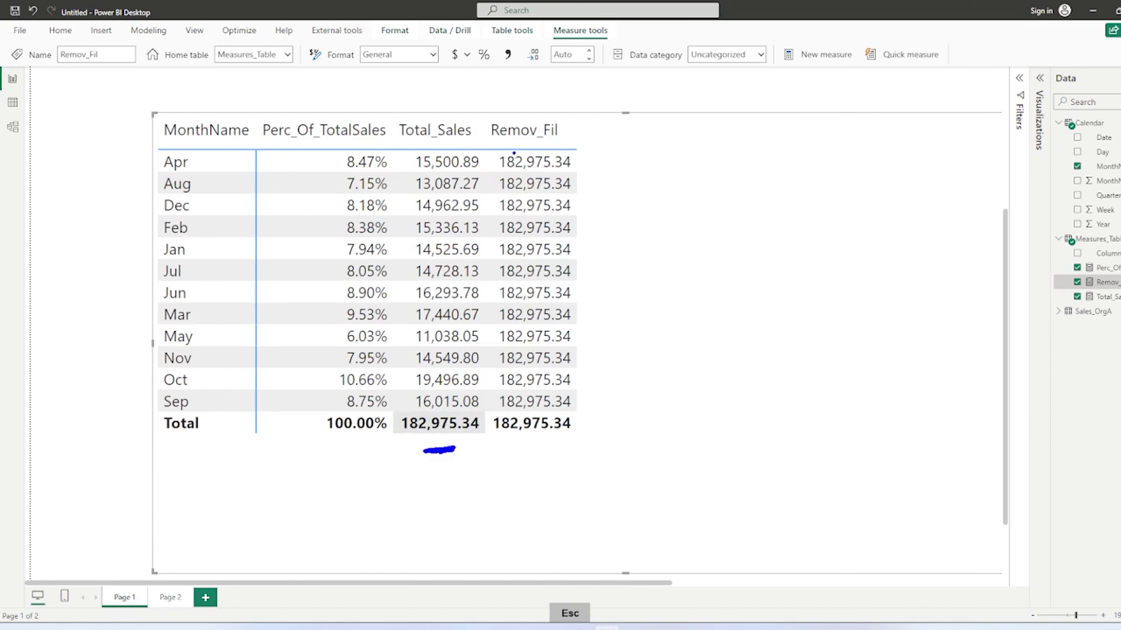
mouse_move(585, 155)
left_mouse_down()
mouse_move(595, 157)
mouse_move(582, 205)
mouse_move(598, 167)
mouse_move(582, 203)
mouse_move(593, 200)
left_mouse_up()
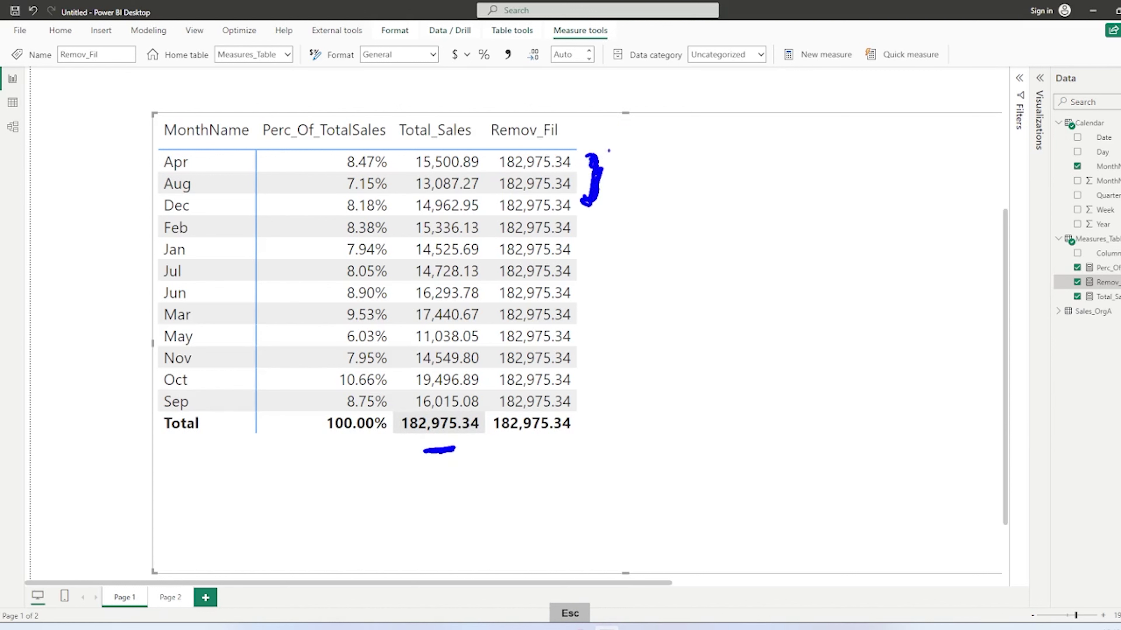
mouse_move(644, 127)
left_mouse_down()
mouse_move(677, 133)
mouse_move(732, 118)
mouse_move(740, 139)
left_mouse_up()
left_click_drag(738, 129, 748, 128)
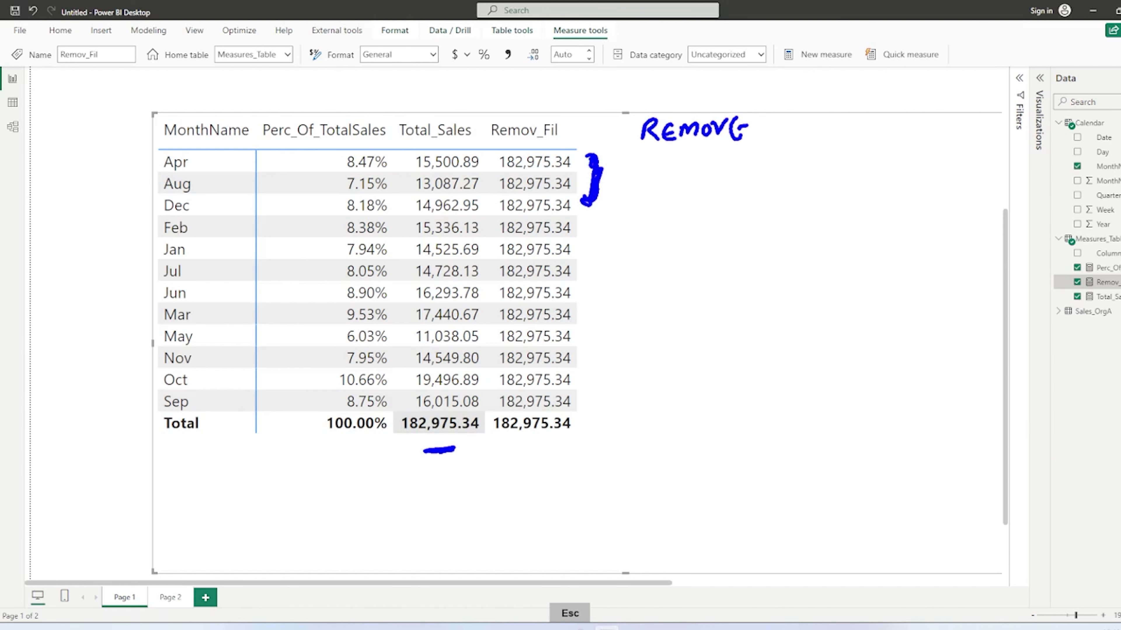
mouse_move(201, 167)
left_mouse_down()
mouse_move(219, 157)
mouse_move(222, 288)
left_mouse_up()
left_click(235, 234)
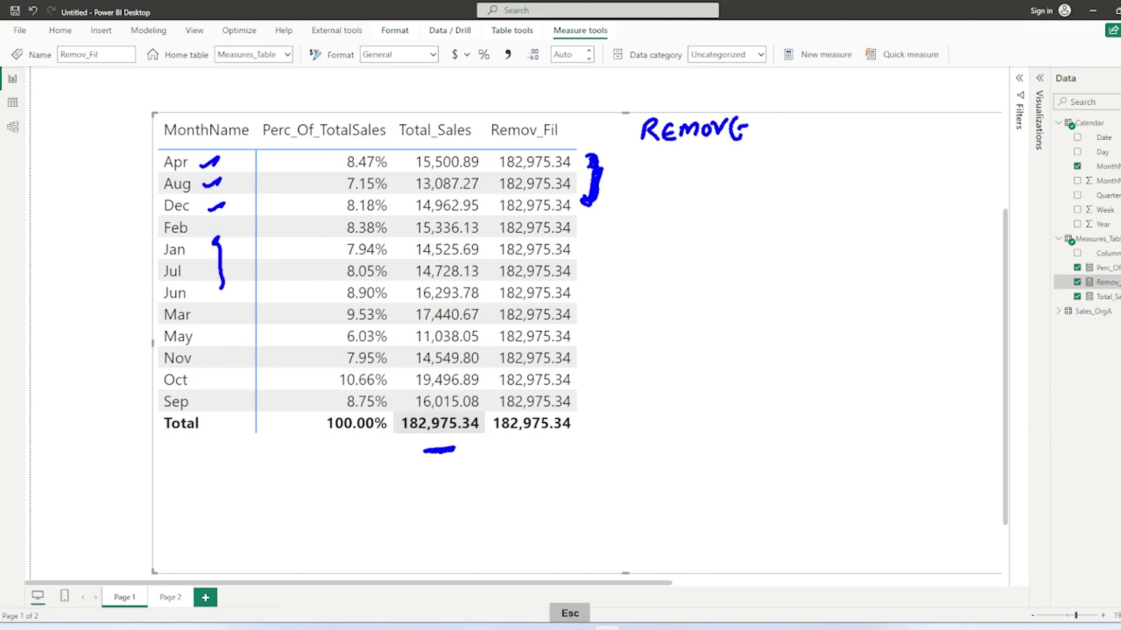
mouse_move(588, 168)
left_mouse_down()
mouse_move(577, 157)
mouse_move(589, 165)
left_mouse_up()
mouse_move(488, 162)
left_mouse_down()
mouse_move(496, 151)
mouse_move(481, 172)
mouse_move(501, 175)
mouse_move(481, 264)
left_mouse_up()
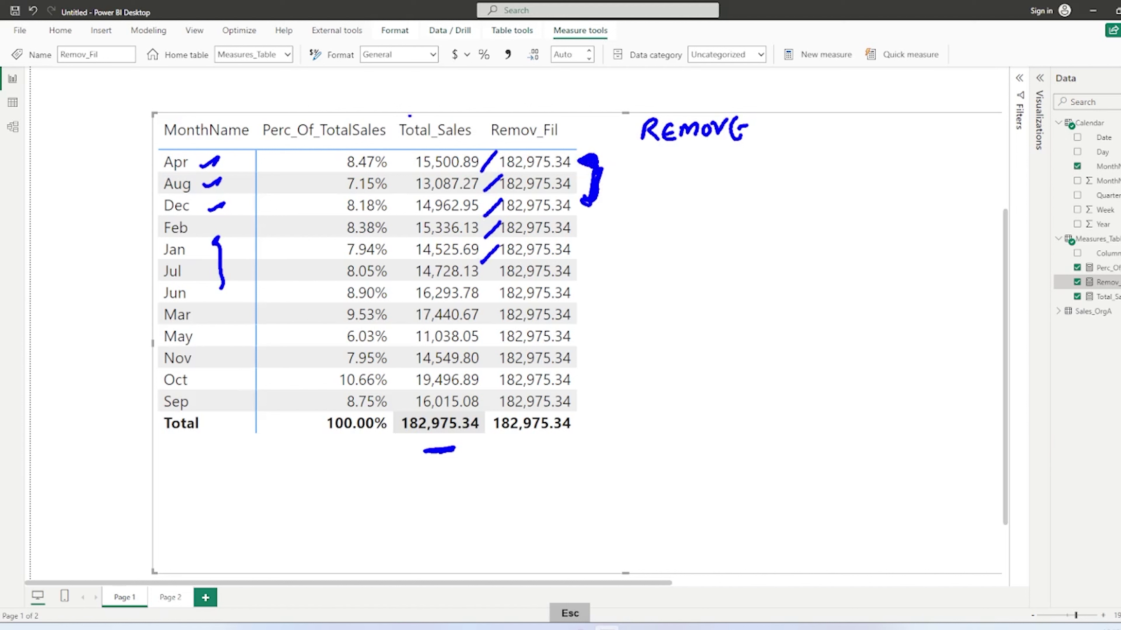
mouse_move(503, 42)
left_mouse_down()
mouse_move(483, 34)
mouse_move(469, 82)
mouse_move(509, 59)
mouse_move(498, 49)
left_mouse_up()
left_click_drag(491, 94, 520, 81)
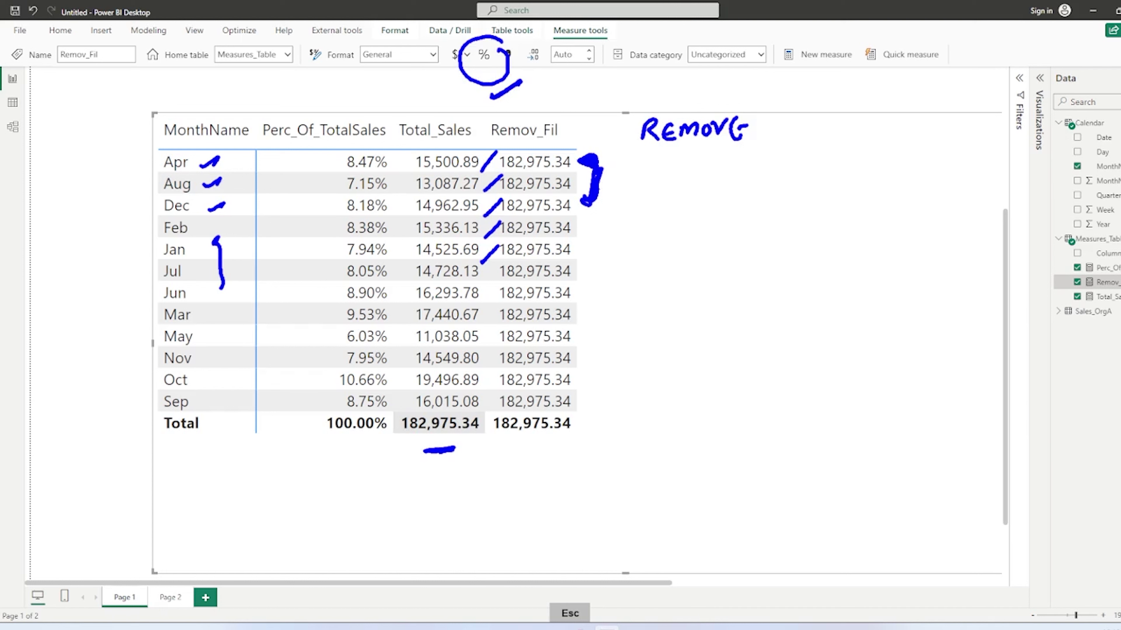
mouse_move(131, 171)
left_mouse_down()
mouse_move(149, 252)
mouse_move(137, 278)
left_mouse_up()
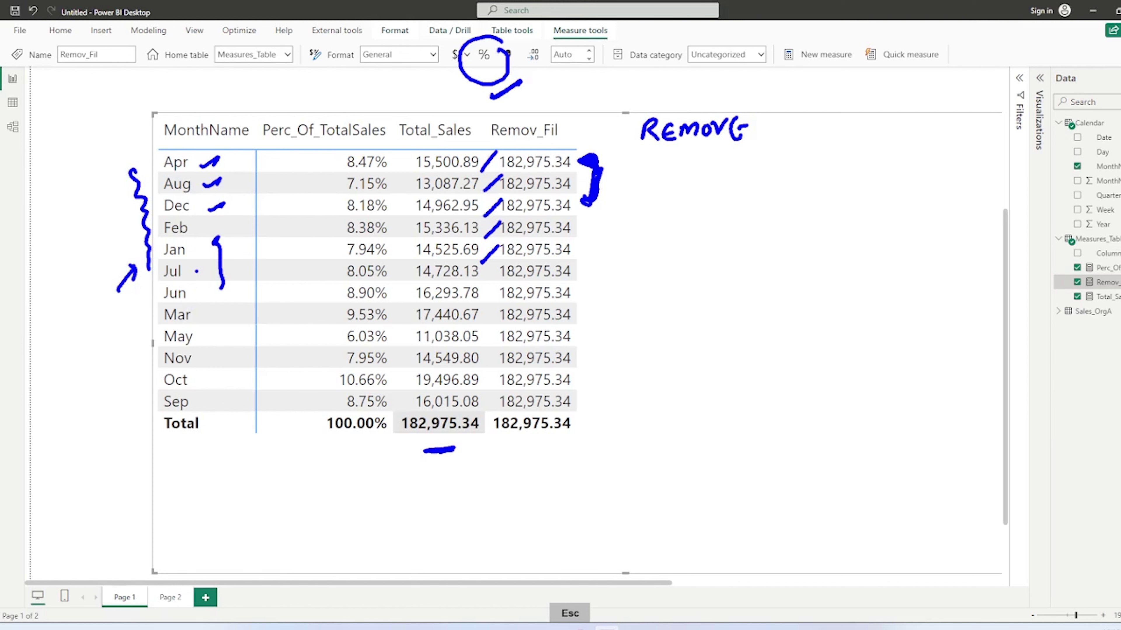
key("Escape")
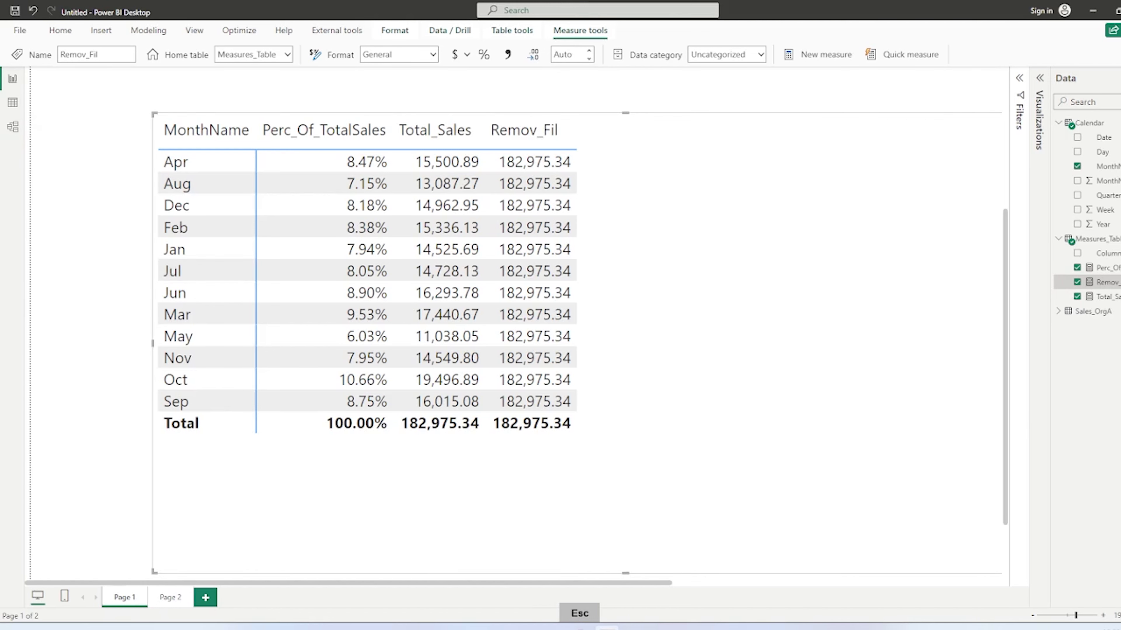
Switch to the data model view and move the Measures_Table card clear of the Calendar table
left_click(12, 126)
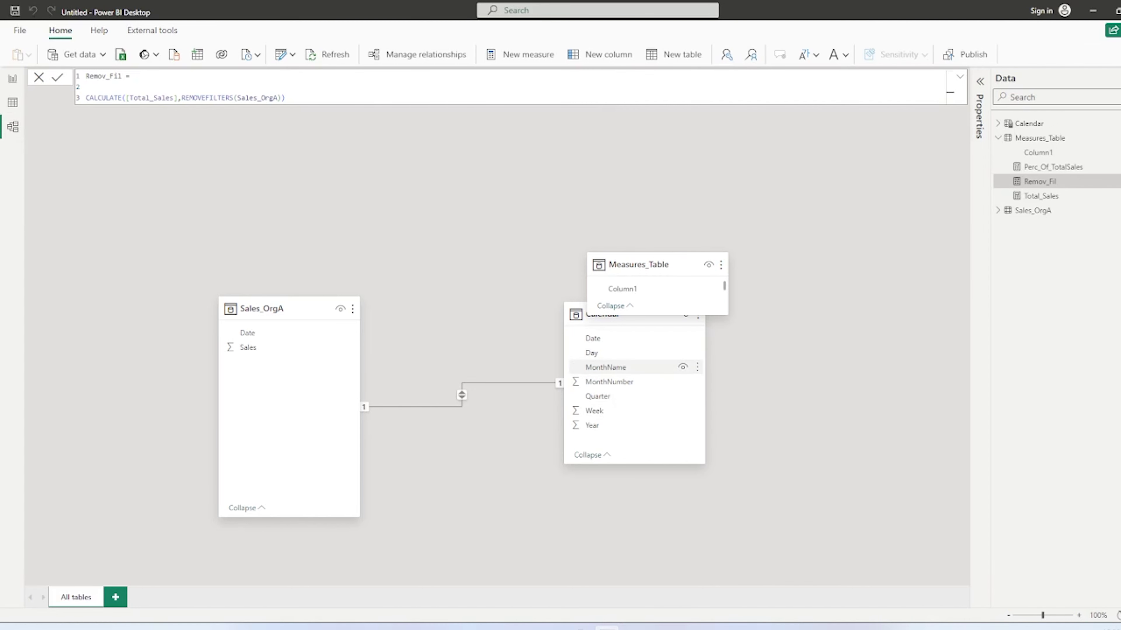
left_click(618, 367)
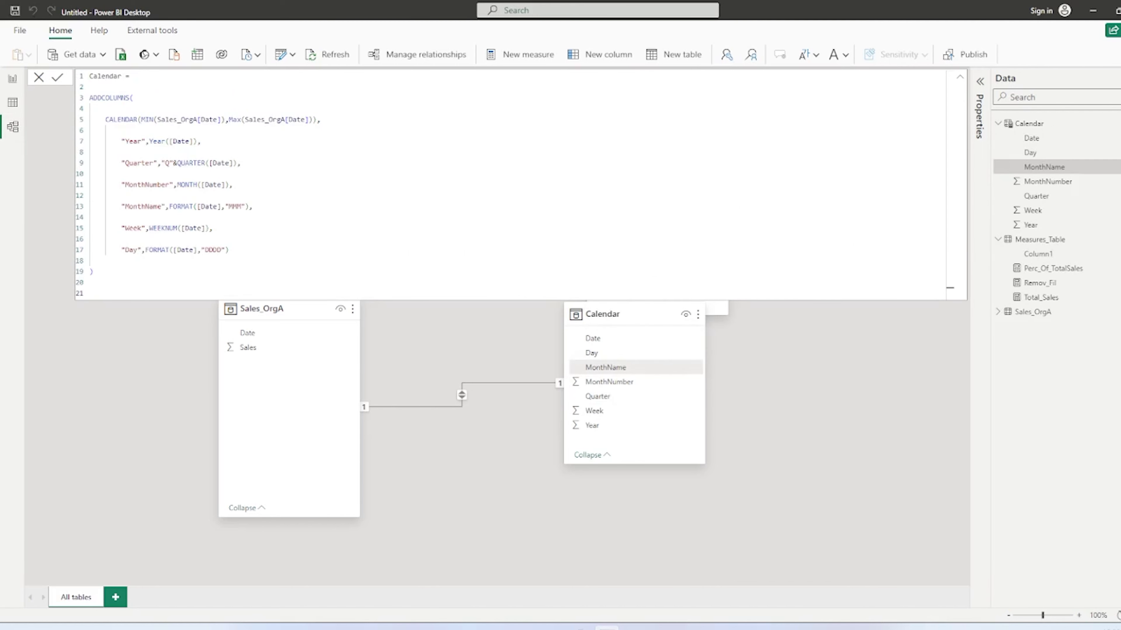
left_click(39, 78)
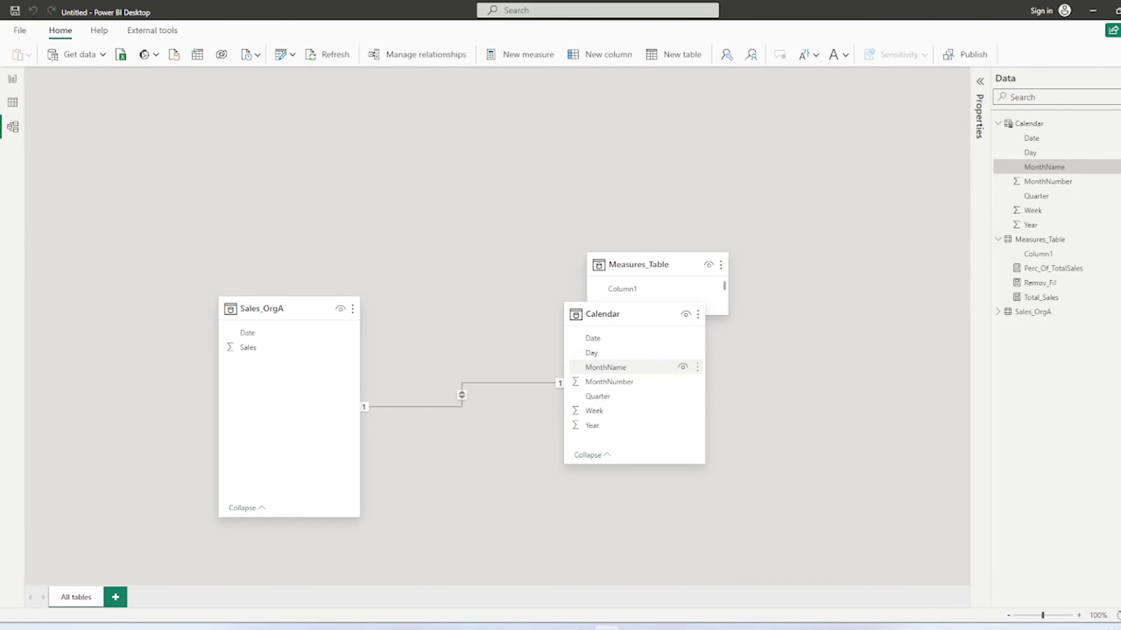
left_click_drag(670, 265, 584, 123)
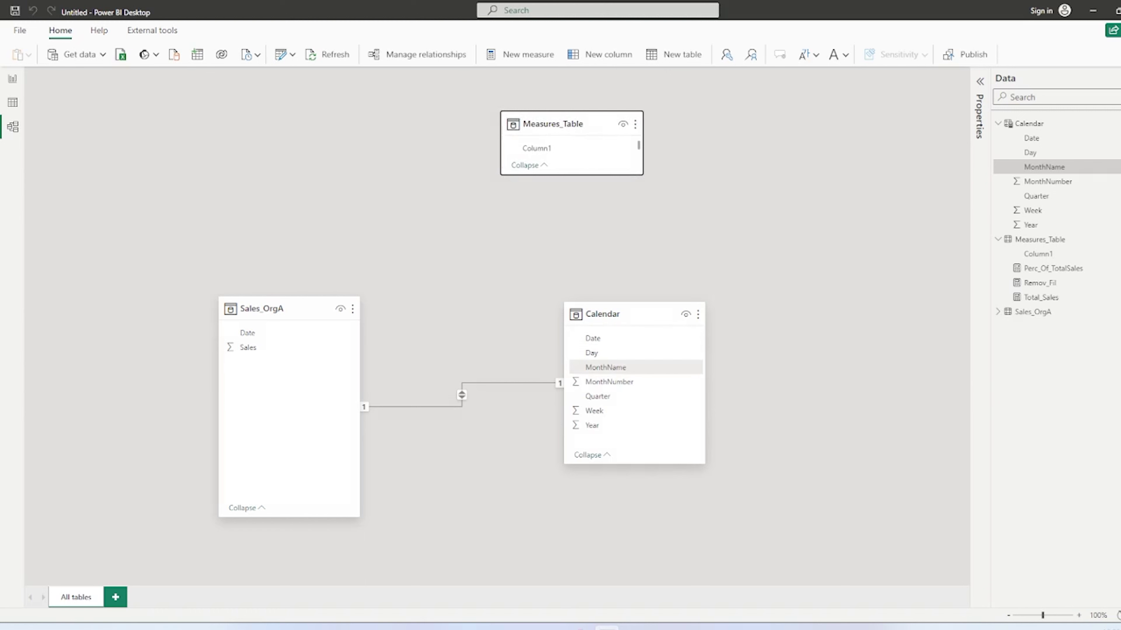
Set the Calendar table's MonthName column to sort by MonthNumber and return to the report view with the matrix
left_click(980, 81)
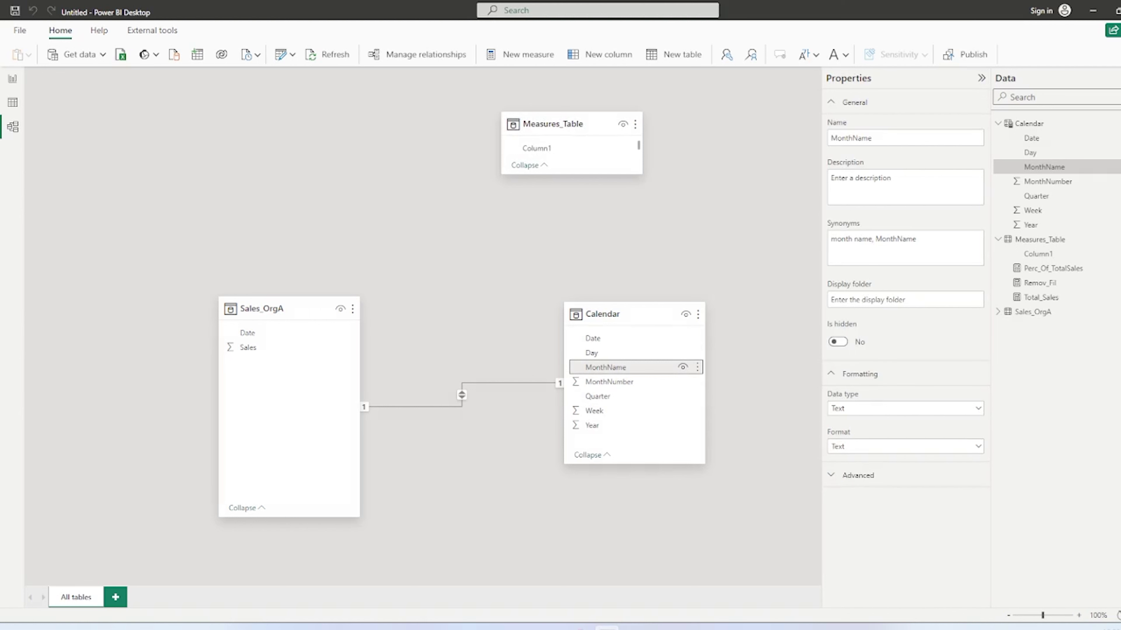
left_click(857, 475)
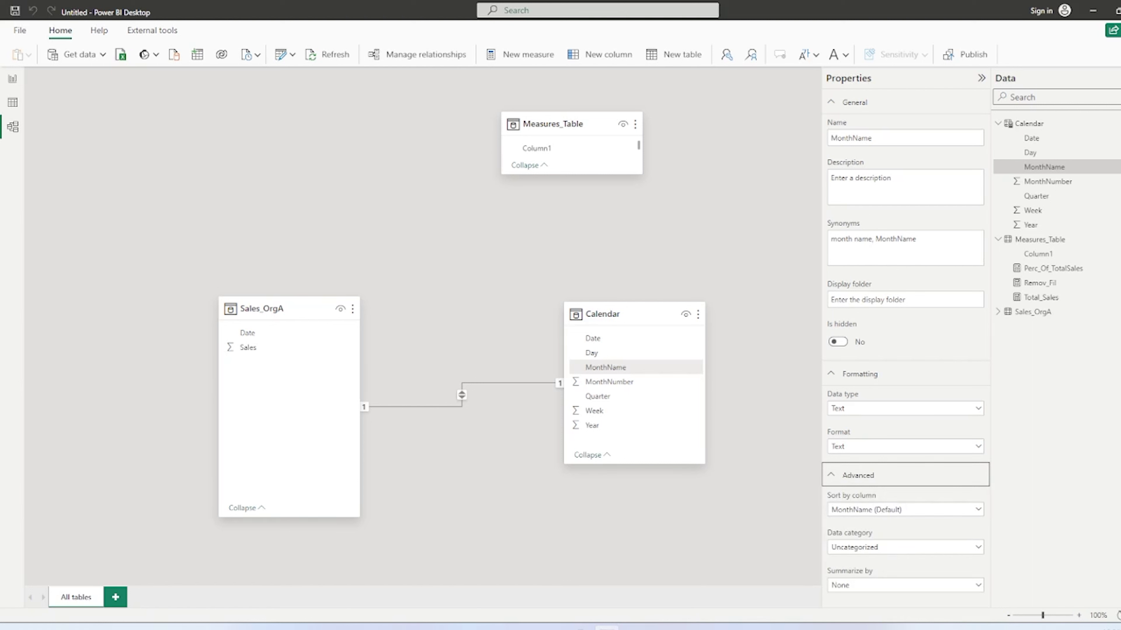
mouse_move(748, 538)
left_mouse_down()
mouse_move(817, 523)
mouse_move(809, 533)
mouse_move(804, 497)
mouse_move(819, 497)
left_mouse_up()
left_click_drag(809, 492, 819, 497)
left_click_drag(818, 498, 806, 512)
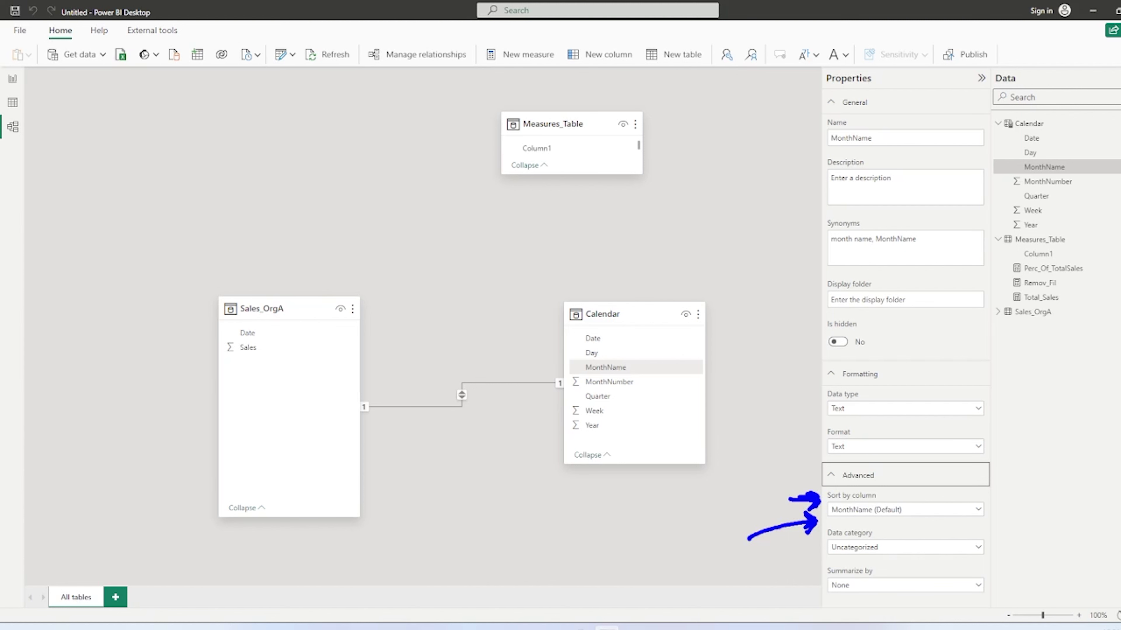
key("Escape")
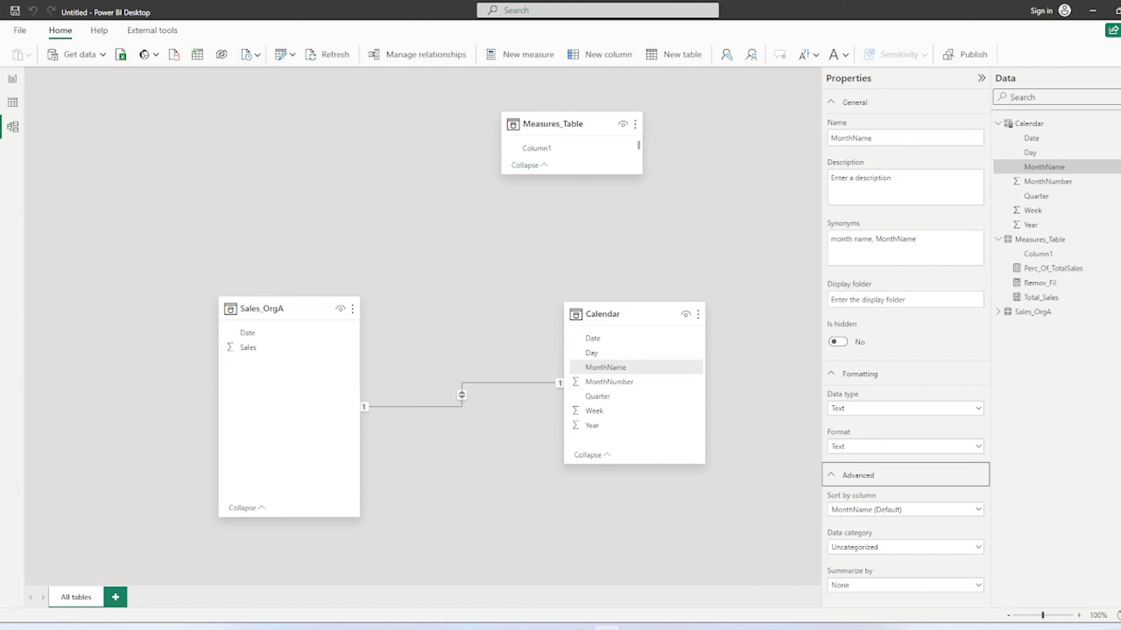
left_click(905, 509)
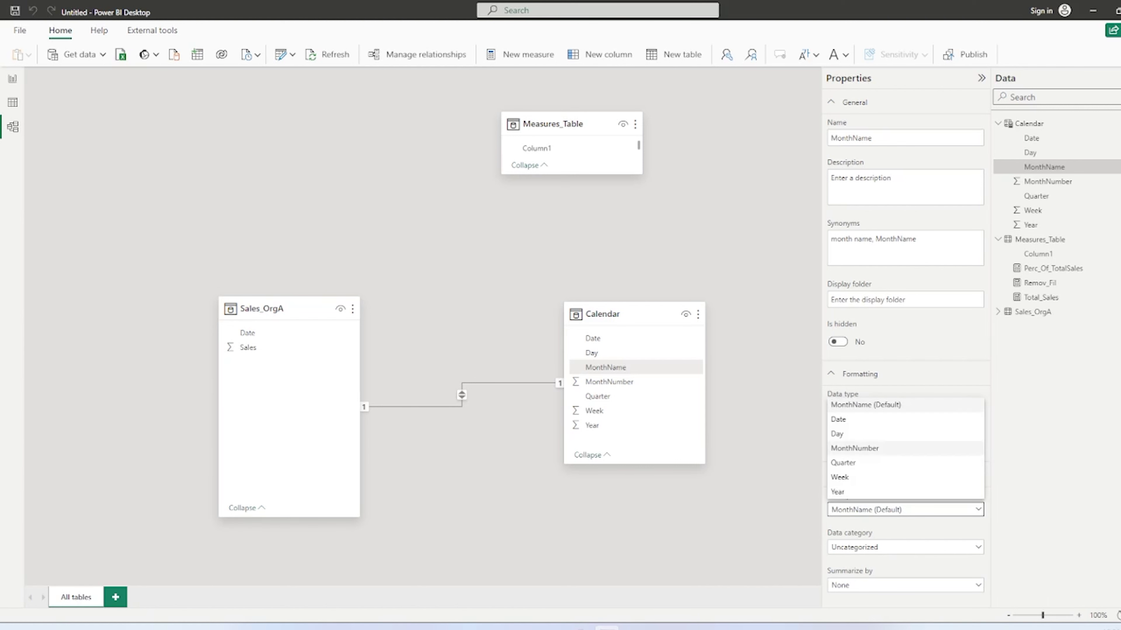
left_click(854, 448)
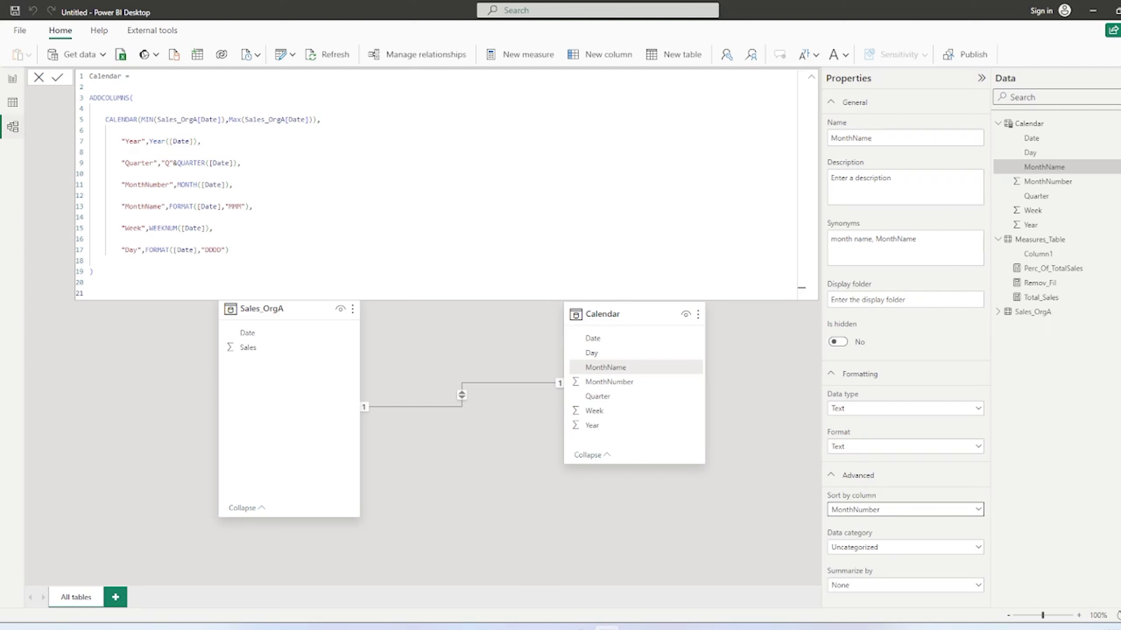
key("Escape")
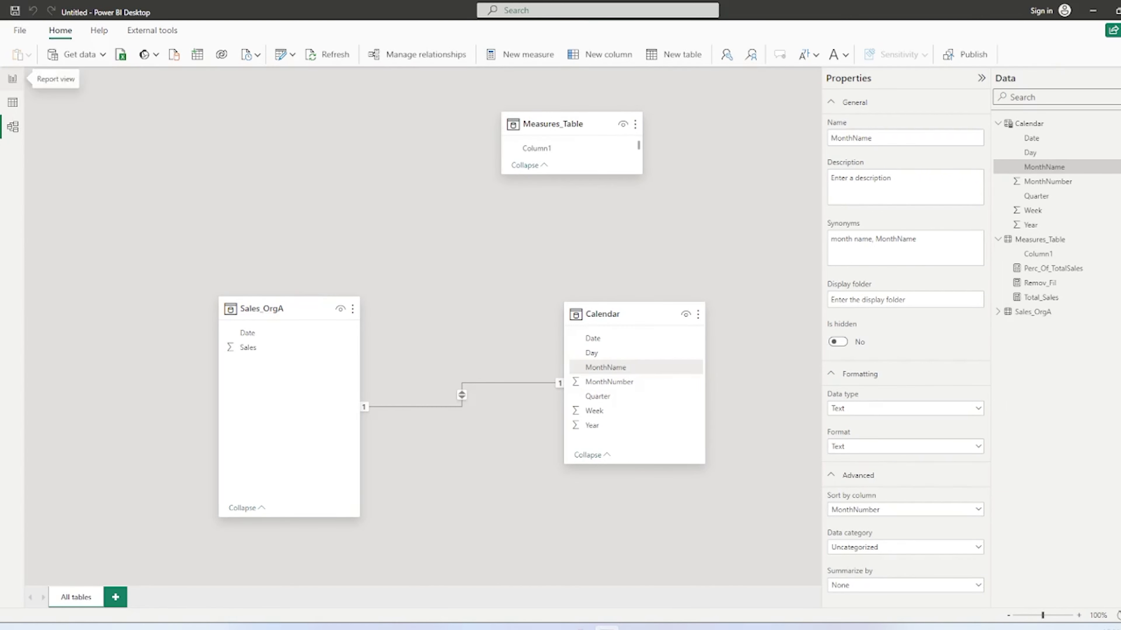
left_click(13, 79)
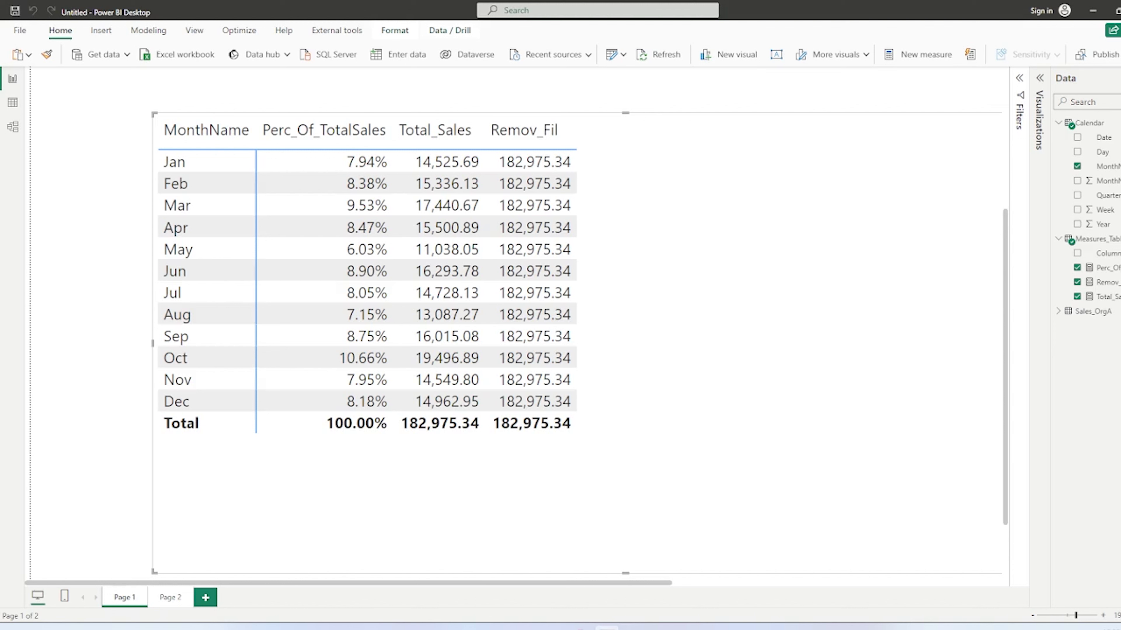
mouse_move(699, 148)
left_mouse_down()
mouse_move(709, 165)
mouse_move(695, 170)
left_mouse_up()
left_click_drag(717, 168, 728, 168)
left_click_drag(733, 152, 735, 166)
left_click_drag(753, 153, 757, 162)
mouse_move(762, 152)
left_mouse_down()
mouse_move(764, 162)
mouse_move(772, 150)
left_mouse_up()
left_click(779, 146)
mouse_move(778, 151)
left_mouse_down()
mouse_move(798, 155)
mouse_move(805, 144)
left_mouse_up()
left_click_drag(699, 190, 767, 175)
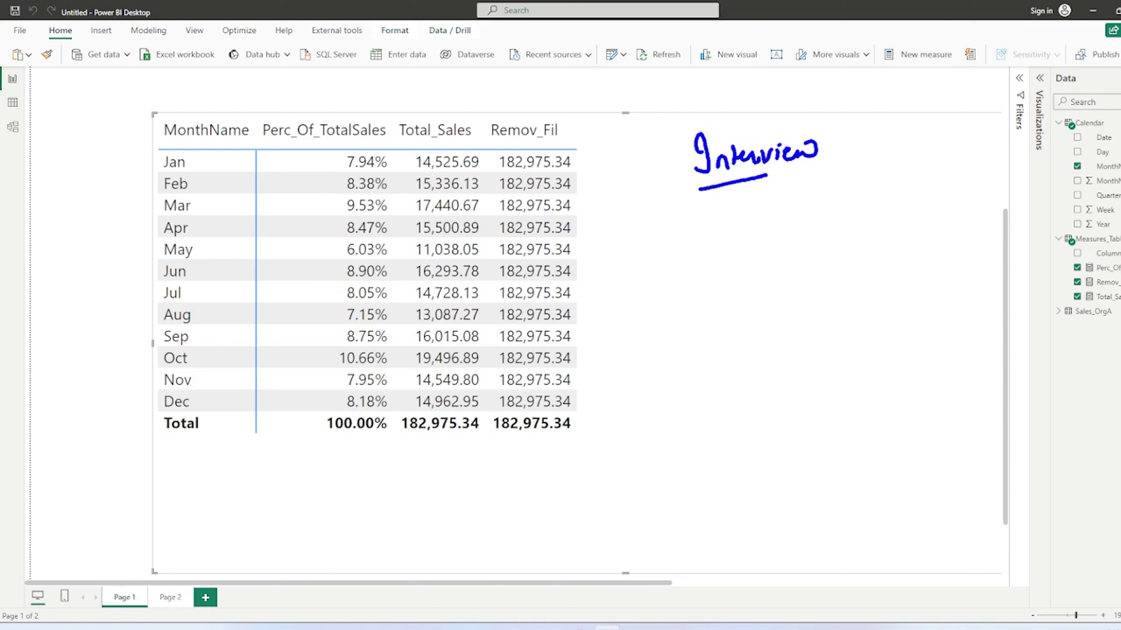
left_click_drag(668, 251, 681, 241)
left_click_drag(694, 234, 692, 257)
mouse_move(692, 231)
left_mouse_down()
mouse_move(703, 229)
mouse_move(696, 243)
left_mouse_up()
mouse_move(681, 273)
left_mouse_down()
mouse_move(674, 301)
mouse_move(706, 291)
mouse_move(721, 307)
mouse_move(753, 299)
mouse_move(768, 309)
left_mouse_up()
left_click_drag(798, 278, 800, 297)
mouse_move(804, 266)
left_mouse_down()
mouse_move(783, 305)
mouse_move(808, 264)
mouse_move(808, 219)
left_mouse_up()
mouse_move(793, 220)
left_mouse_down()
mouse_move(822, 227)
mouse_move(869, 211)
left_mouse_up()
left_click_drag(872, 200, 868, 223)
left_click_drag(861, 214, 895, 214)
left_click_drag(896, 214, 873, 255)
left_click(865, 254)
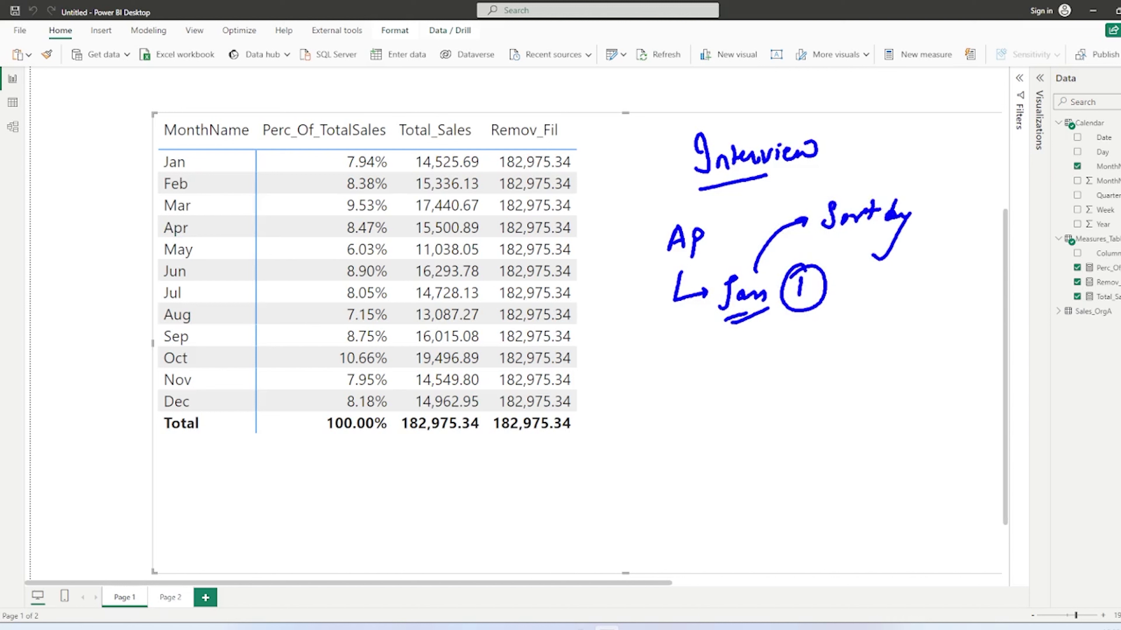
mouse_move(746, 331)
left_mouse_down()
mouse_move(750, 353)
mouse_move(845, 337)
mouse_move(871, 311)
mouse_move(876, 326)
left_mouse_up()
left_click(826, 340)
left_click(885, 327)
left_click(801, 368)
left_click_drag(789, 365, 843, 356)
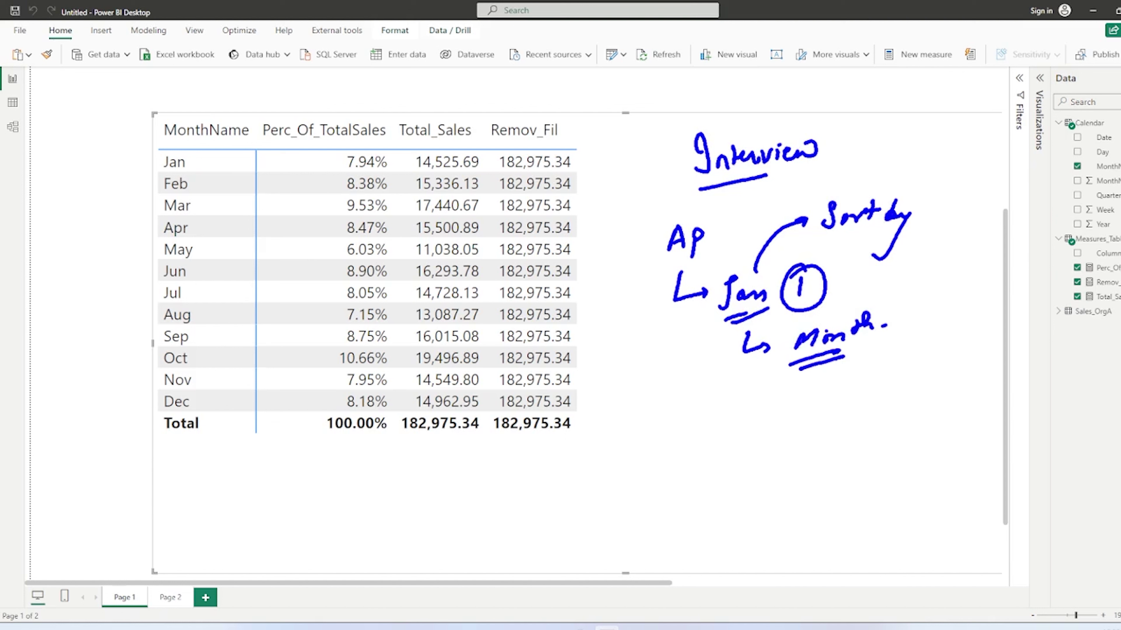
key("Escape")
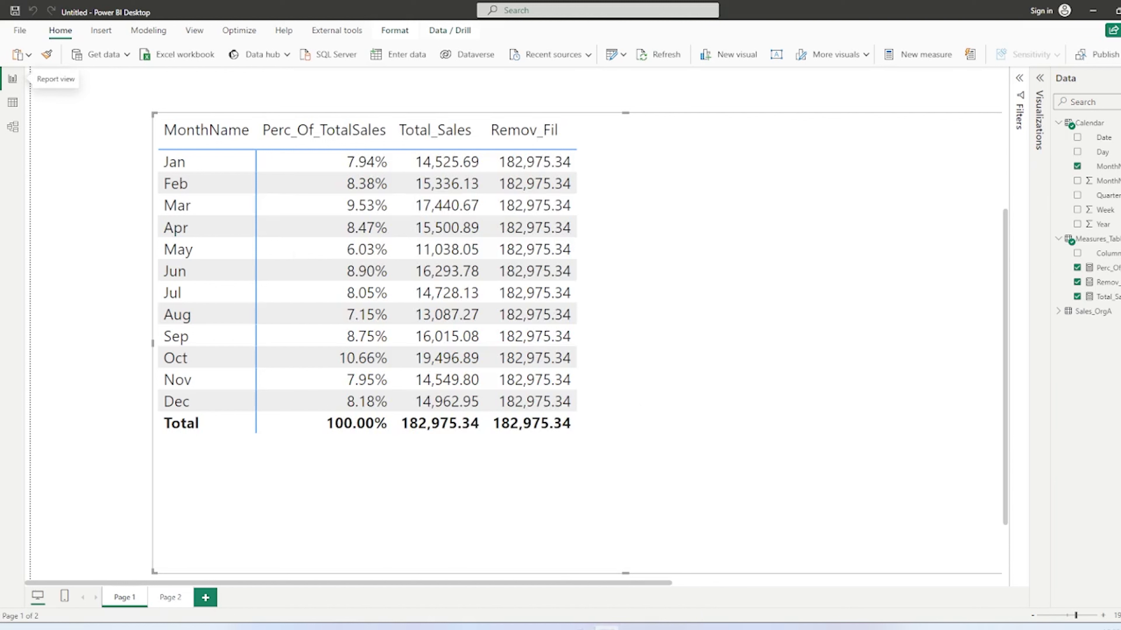
key("ctrl+d")
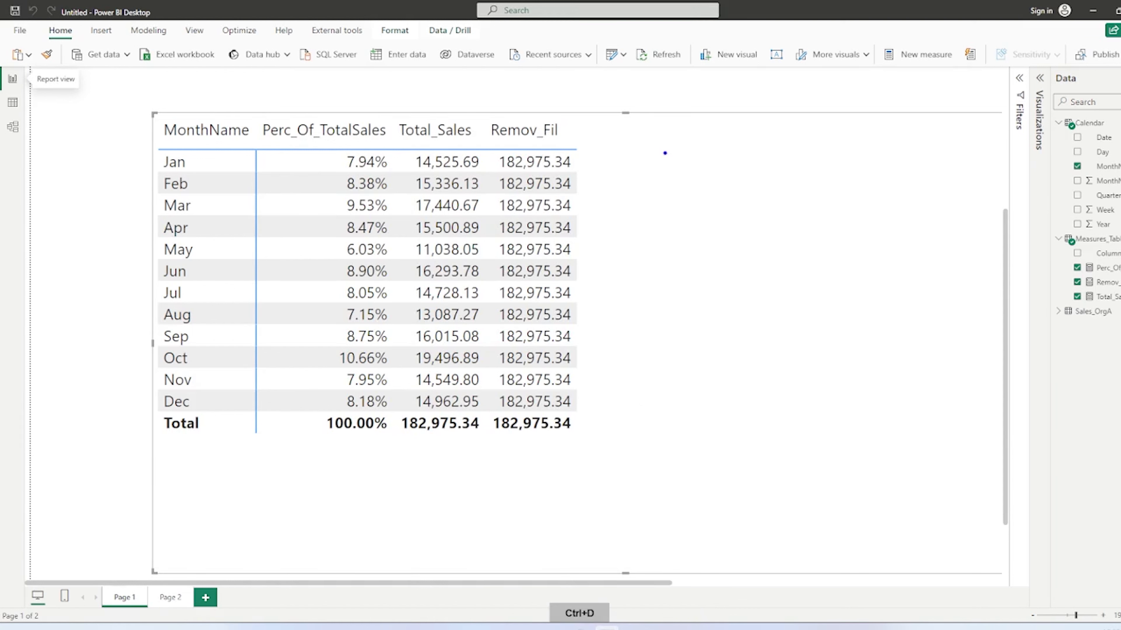
mouse_move(661, 147)
left_mouse_down()
mouse_move(657, 178)
mouse_move(675, 140)
mouse_move(714, 173)
mouse_move(835, 153)
left_mouse_up()
mouse_move(662, 213)
left_mouse_down()
mouse_move(653, 235)
mouse_move(675, 189)
mouse_move(691, 207)
mouse_move(744, 195)
mouse_move(755, 221)
mouse_move(827, 222)
mouse_move(855, 191)
mouse_move(851, 223)
mouse_move(885, 196)
mouse_move(917, 211)
mouse_move(902, 225)
left_mouse_up()
mouse_move(634, 287)
left_mouse_down()
mouse_move(648, 295)
mouse_move(638, 308)
left_mouse_up()
mouse_move(657, 277)
left_mouse_down()
mouse_move(644, 274)
mouse_move(662, 325)
mouse_move(657, 278)
left_mouse_up()
mouse_move(723, 278)
left_mouse_down()
mouse_move(694, 293)
mouse_move(762, 309)
mouse_move(808, 295)
mouse_move(772, 329)
left_mouse_up()
left_click(843, 295)
left_click_drag(831, 284, 829, 305)
mouse_move(844, 292)
left_mouse_down()
mouse_move(840, 303)
mouse_move(846, 292)
left_mouse_up()
mouse_move(860, 276)
left_mouse_down()
mouse_move(860, 302)
mouse_move(881, 302)
left_mouse_up()
mouse_move(939, 141)
left_mouse_down()
mouse_move(957, 216)
mouse_move(929, 303)
left_mouse_up()
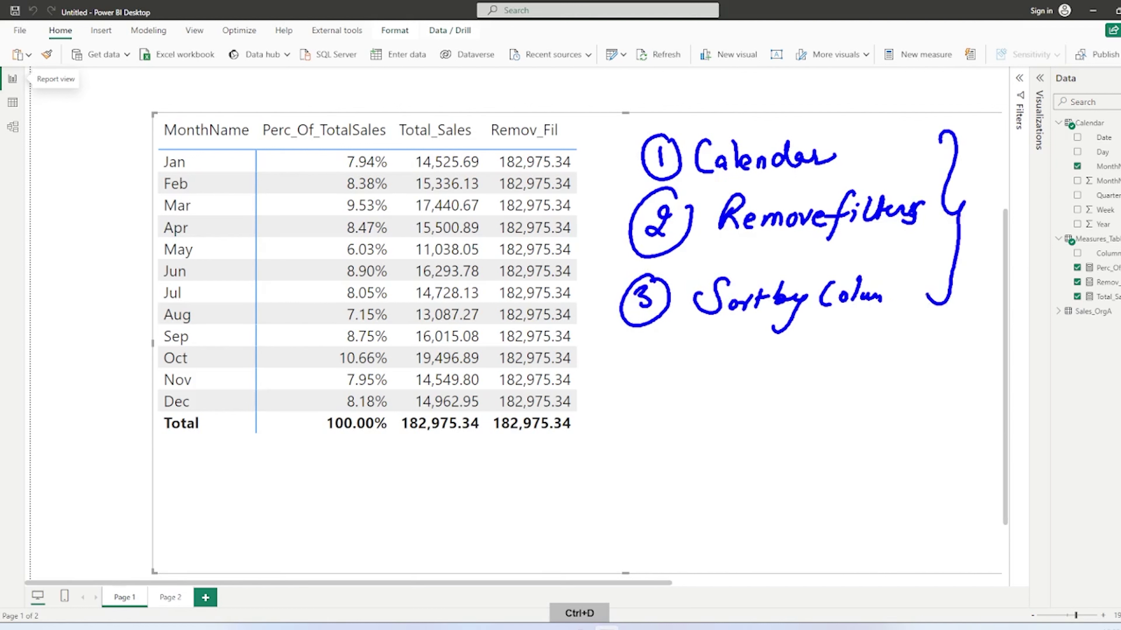